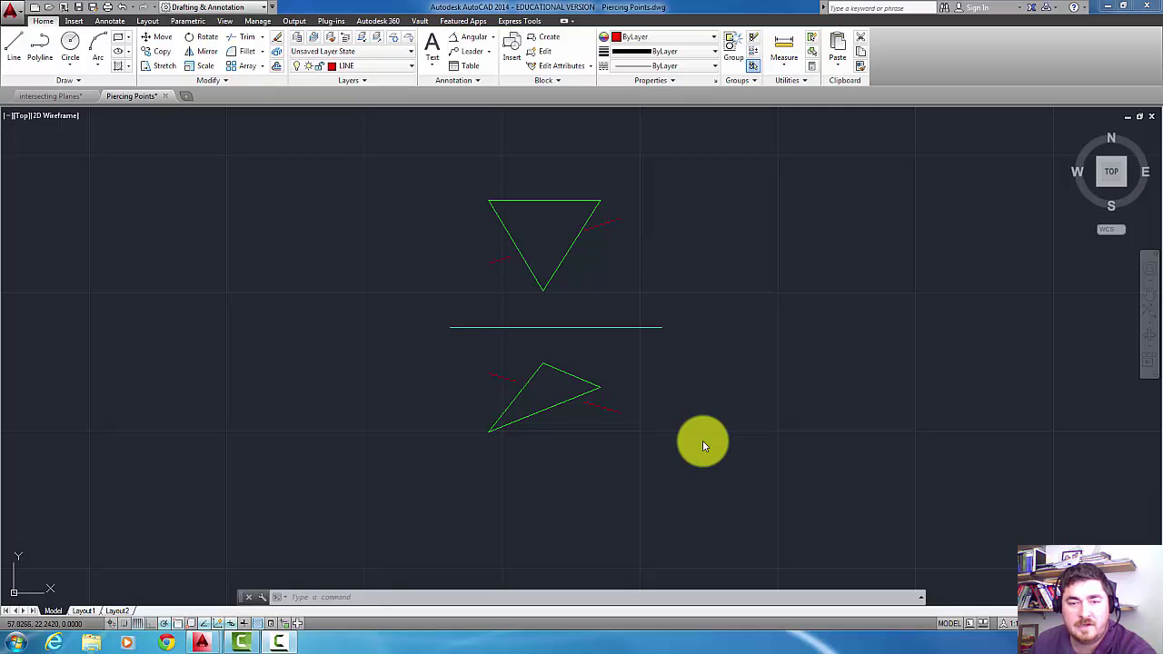
# Join the two red line pieces in the top view, then the two pieces in the bottom view
pyautogui.click(709, 379)
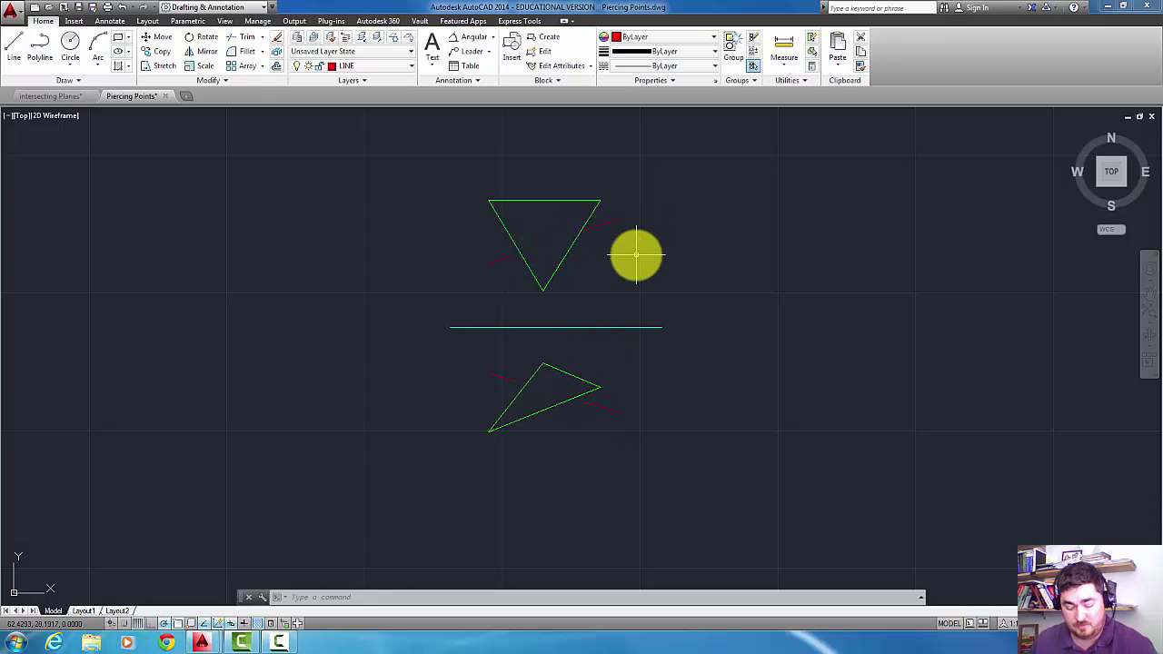
pyautogui.press('Return')
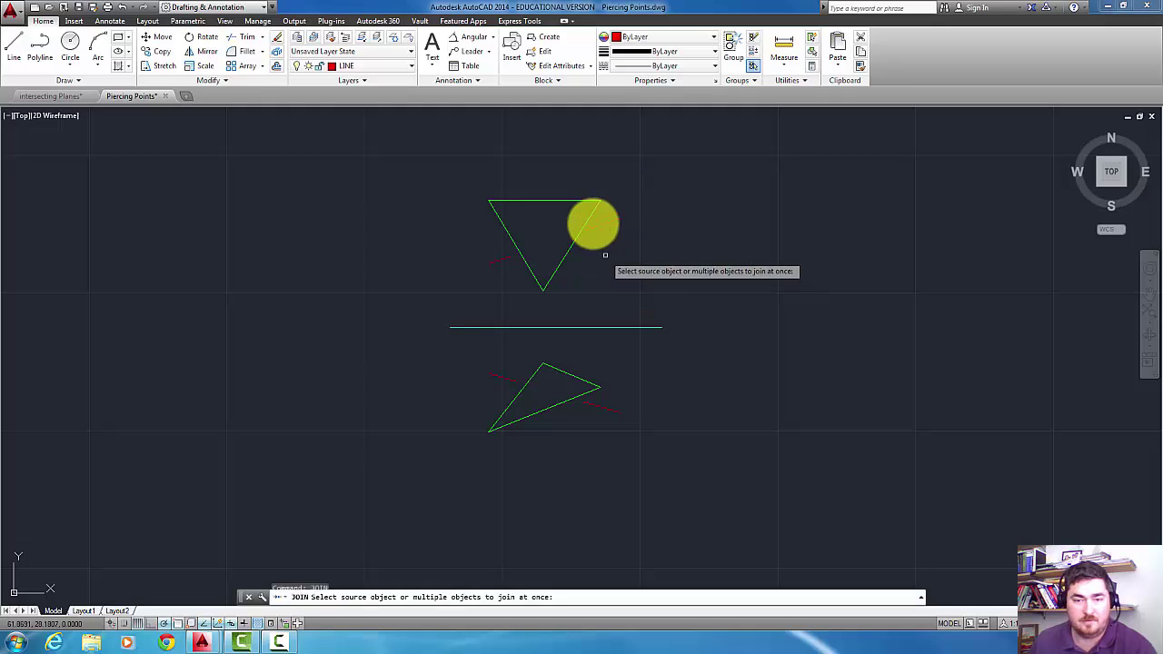
pyautogui.click(591, 227)
pyautogui.click(508, 259)
pyautogui.press('Return')
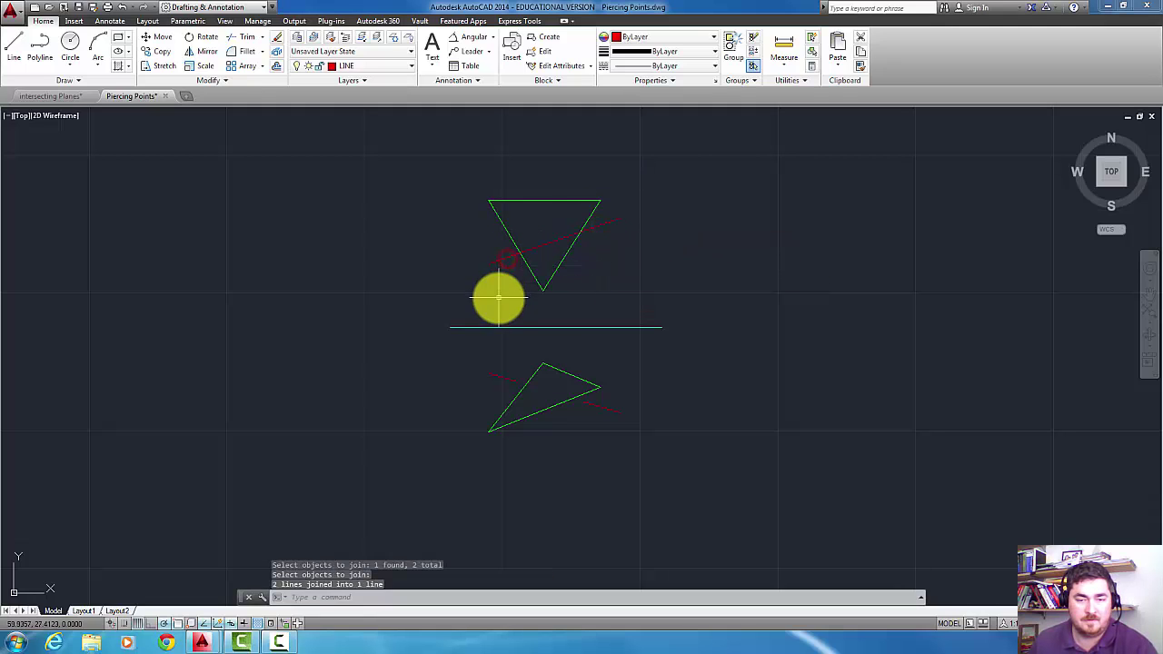
pyautogui.press('Return')
pyautogui.click(503, 375)
pyautogui.click(602, 406)
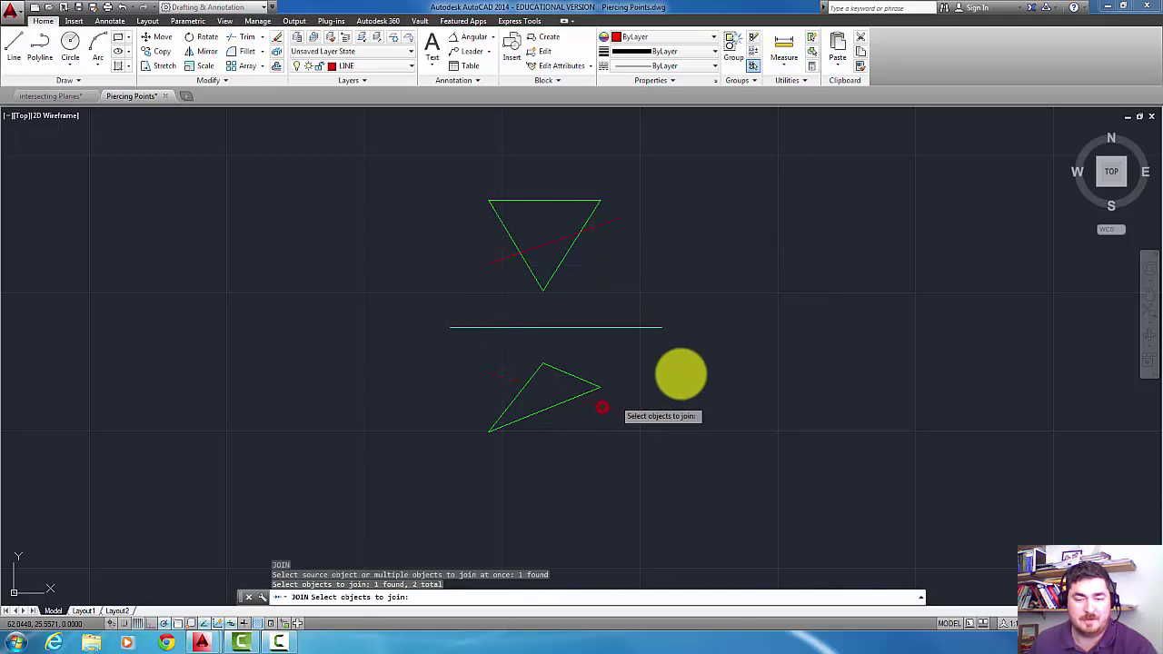
pyautogui.press('Return')
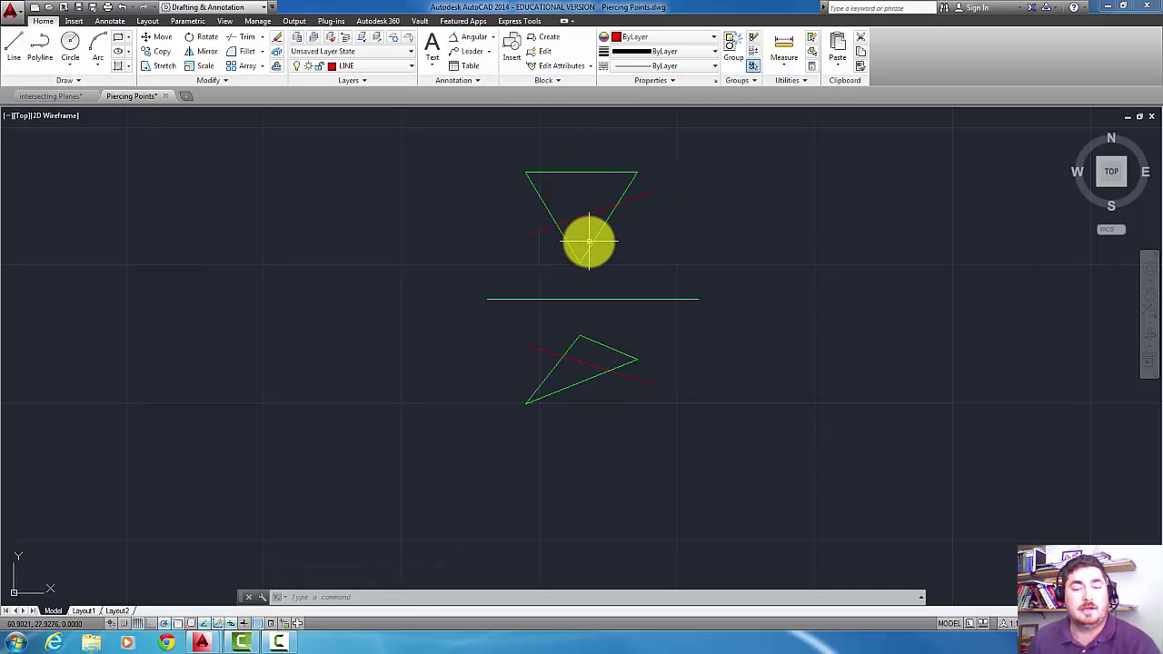
# Place a single-line 'TL' text label under the lower triangle's bottom edge
pyautogui.click(574, 172)
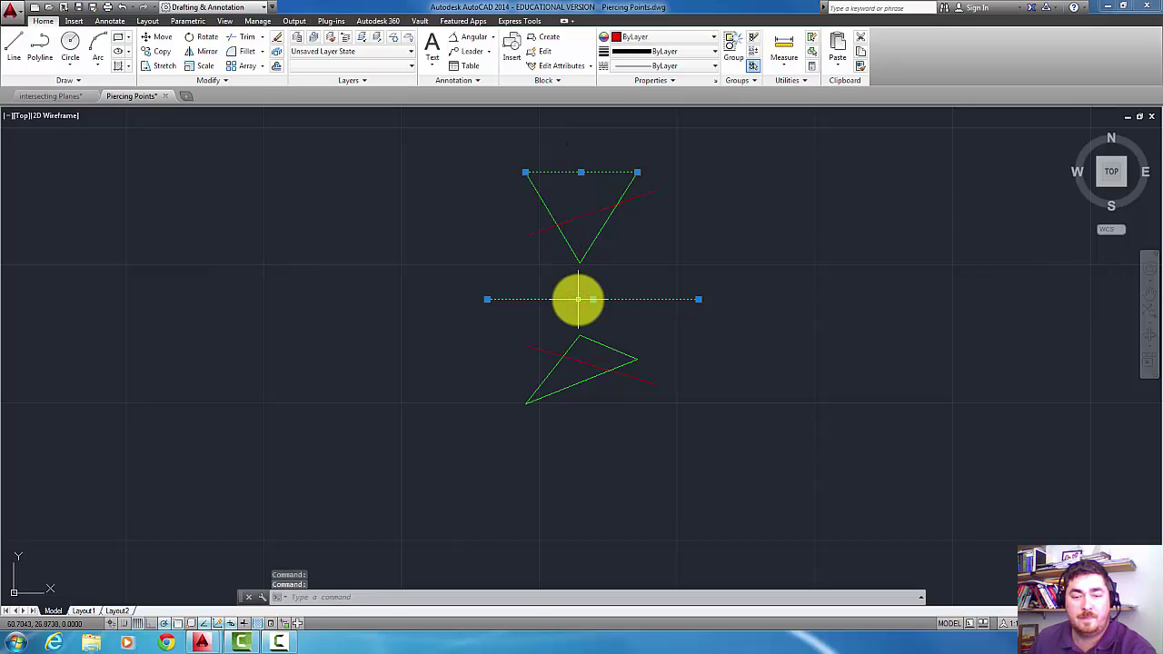
pyautogui.press('Escape')
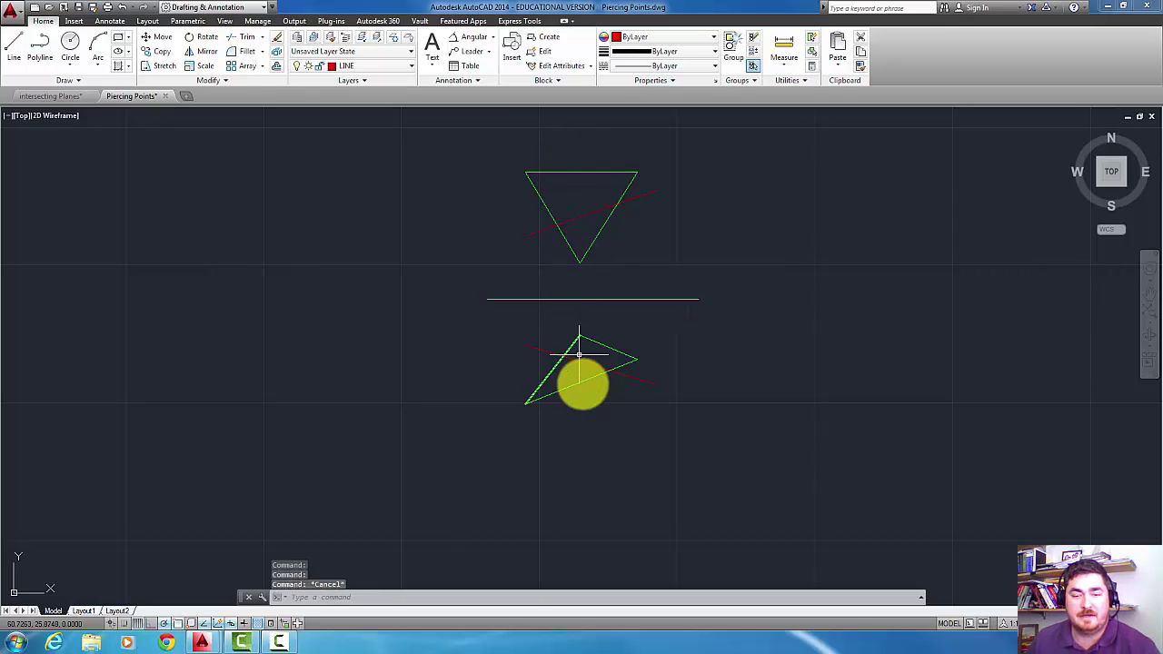
pyautogui.write('t')
pyautogui.press('Return')
pyautogui.click(579, 399)
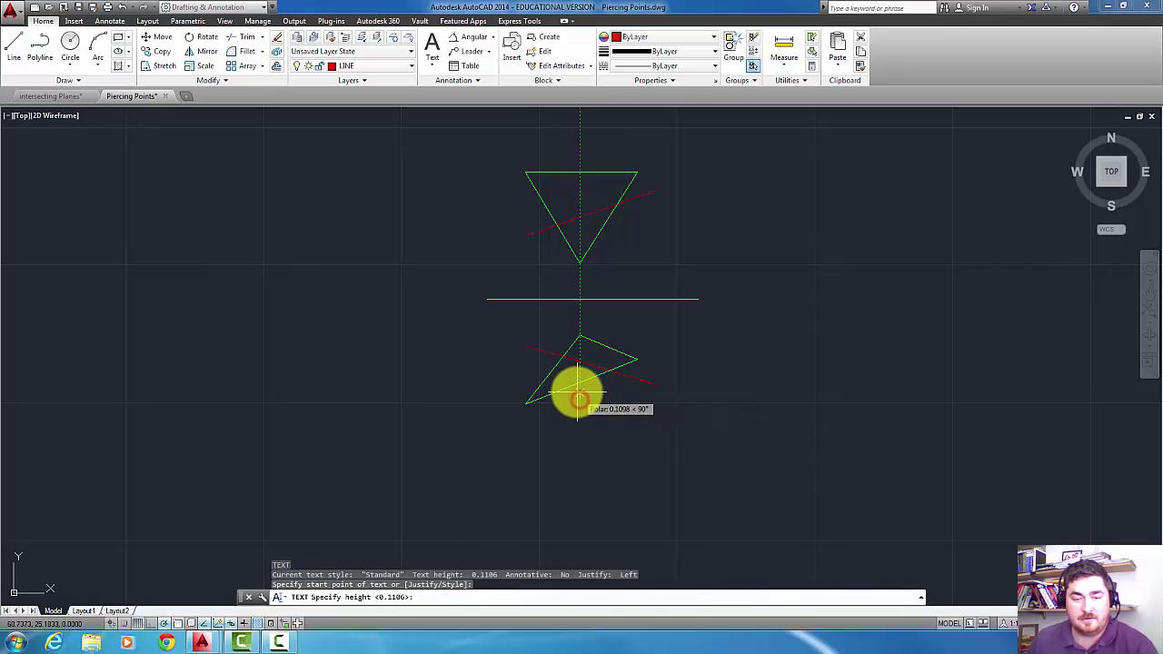
pyautogui.click(579, 393)
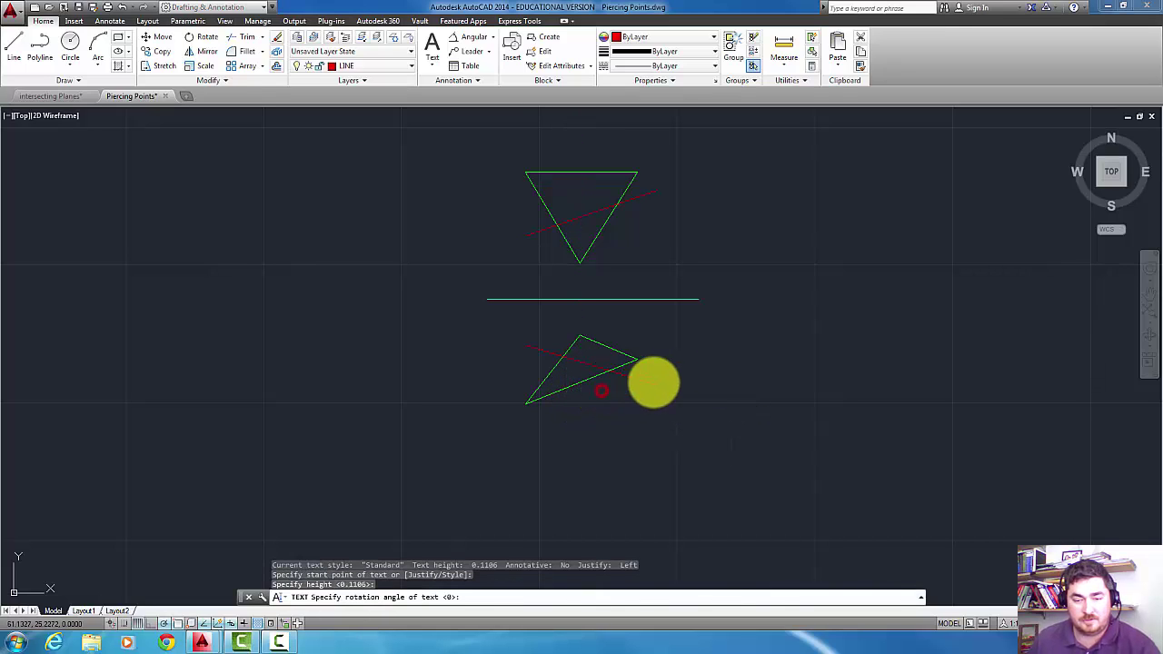
pyautogui.press('Return')
pyautogui.press('Return')
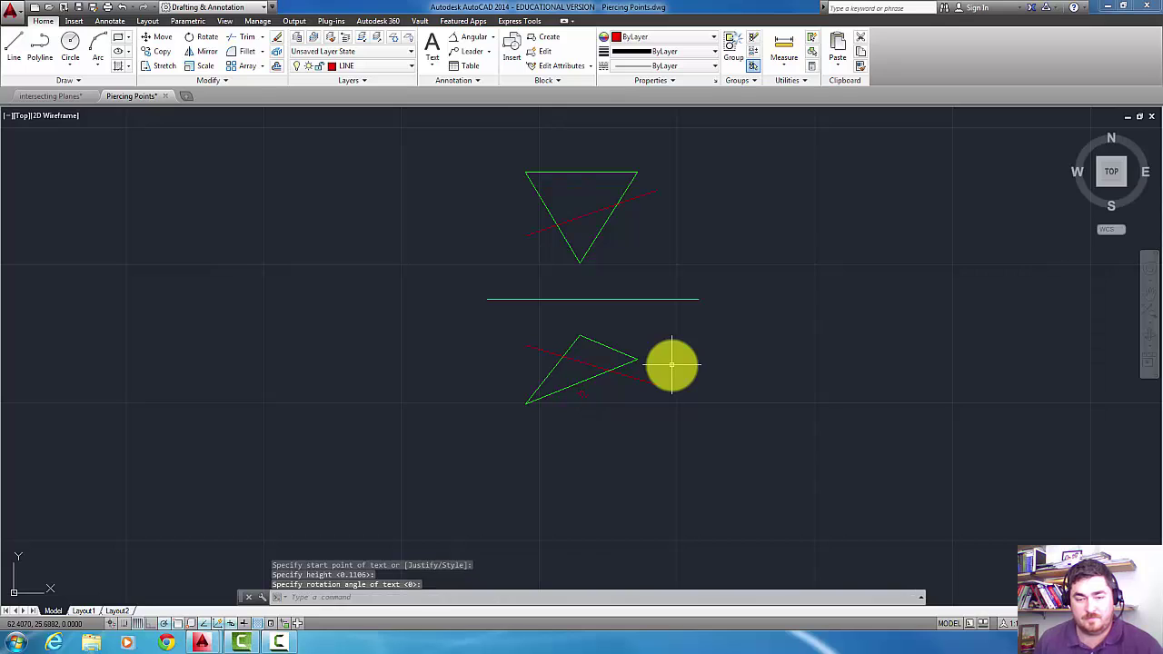
pyautogui.click(582, 397)
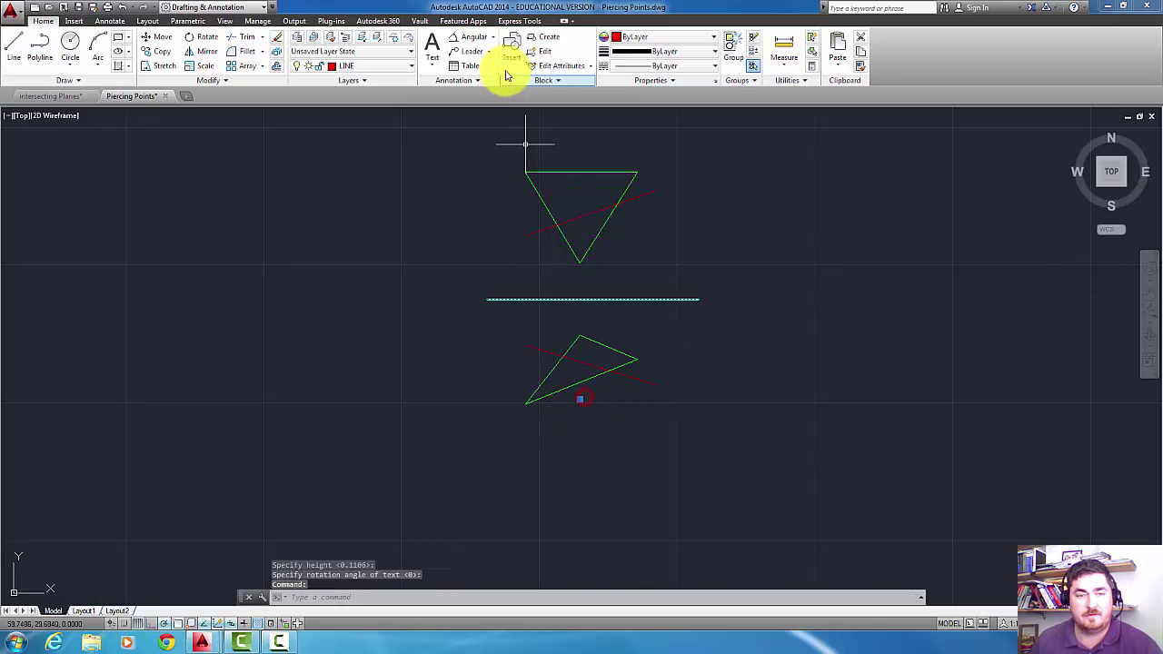
# Move the TL label onto the plane layer
pyautogui.click(383, 66)
pyautogui.click(363, 184)
pyautogui.press('Escape')
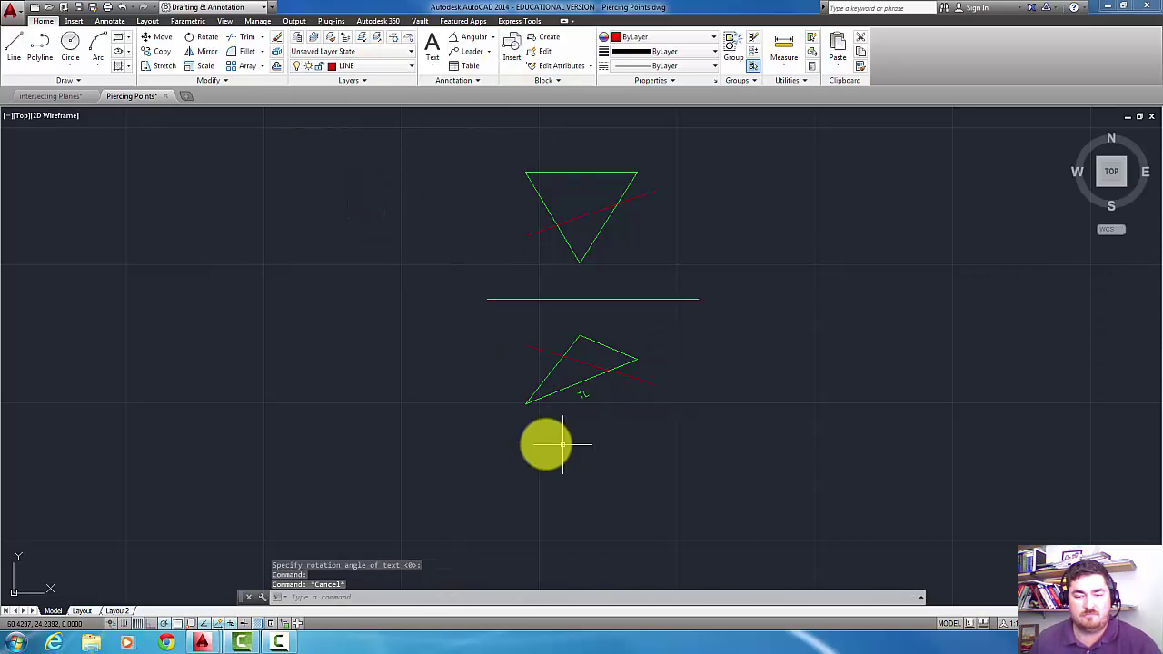
pyautogui.moveTo(545, 442)
pyautogui.mouseDown(button='middle')
pyautogui.moveTo(597, 434)
pyautogui.moveTo(600, 499)
pyautogui.mouseUp(button='middle')
pyautogui.scroll(2, 594, 422)
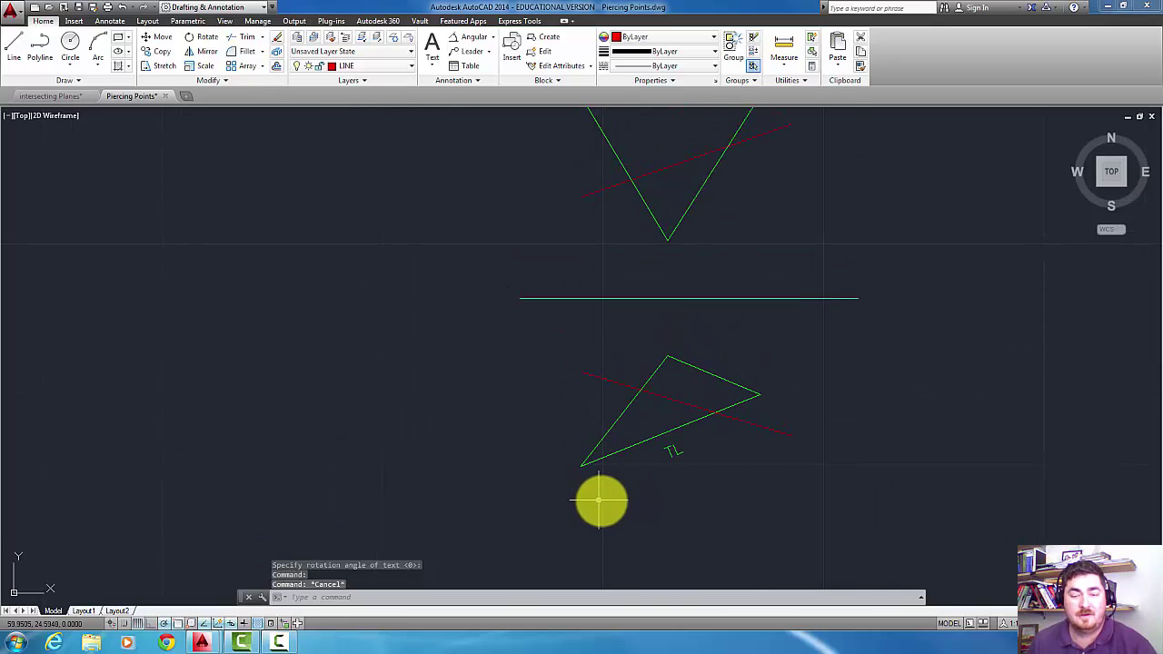
# Align the UCS to the lower triangle's TL edge using the Object option
pyautogui.write('ucs')
pyautogui.press('Return')
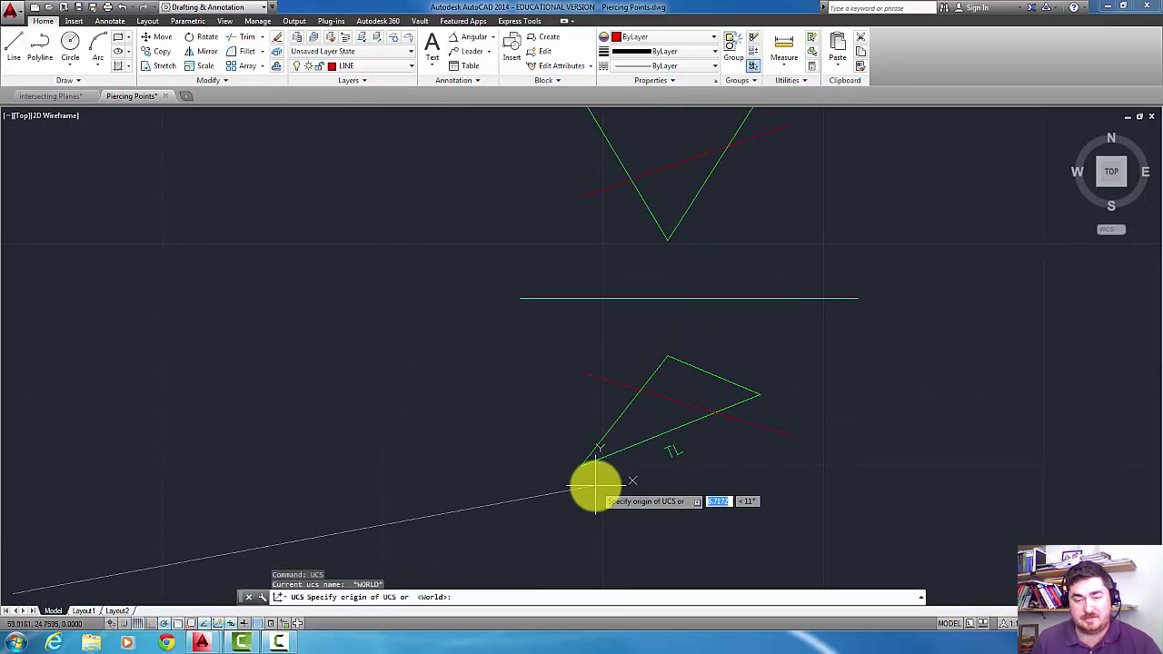
pyautogui.write('ob')
pyautogui.press('Return')
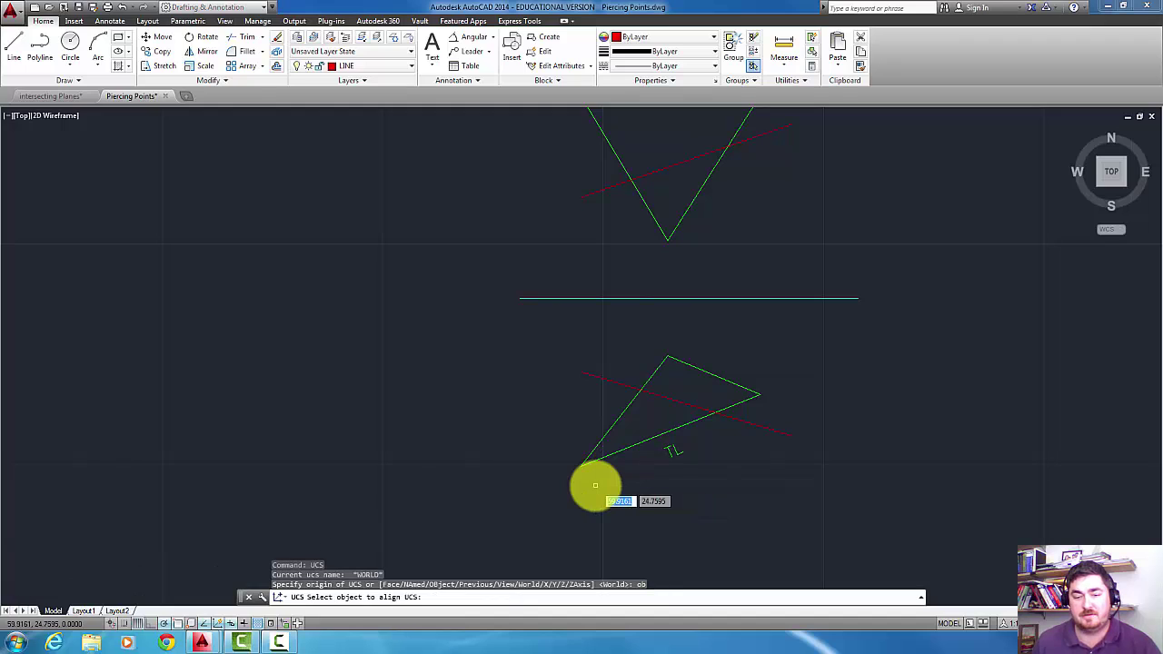
pyautogui.click(635, 445)
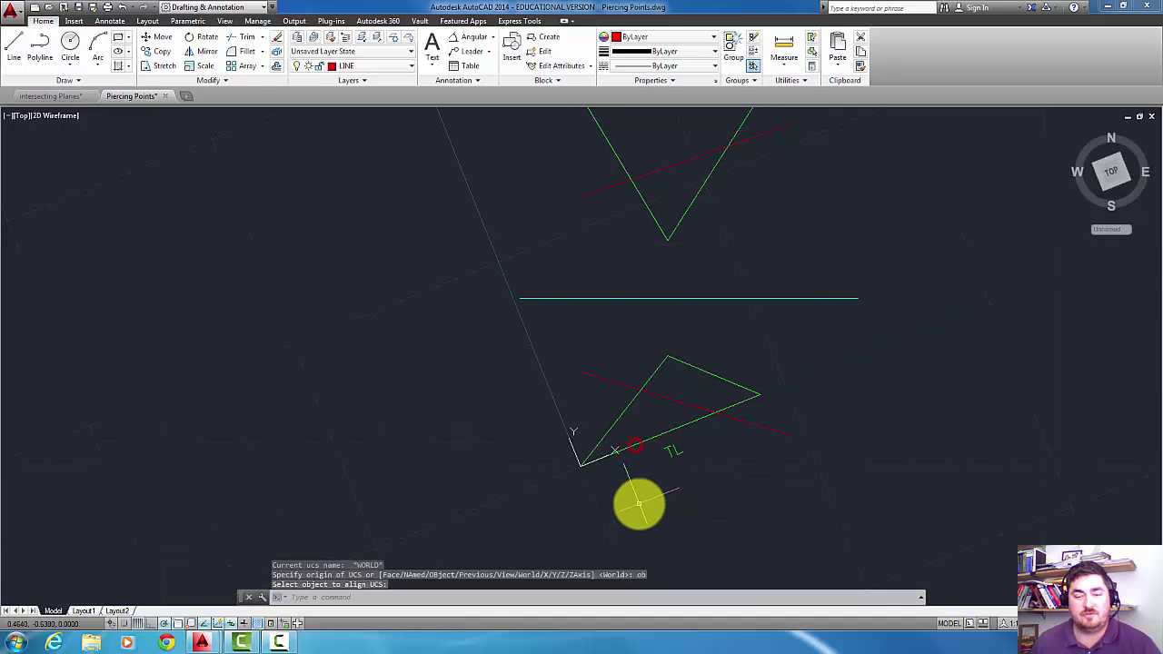
# Draw a folding line perpendicular to TL left of the lower view on the folding-lines layer
pyautogui.write('l')
pyautogui.press('Return')
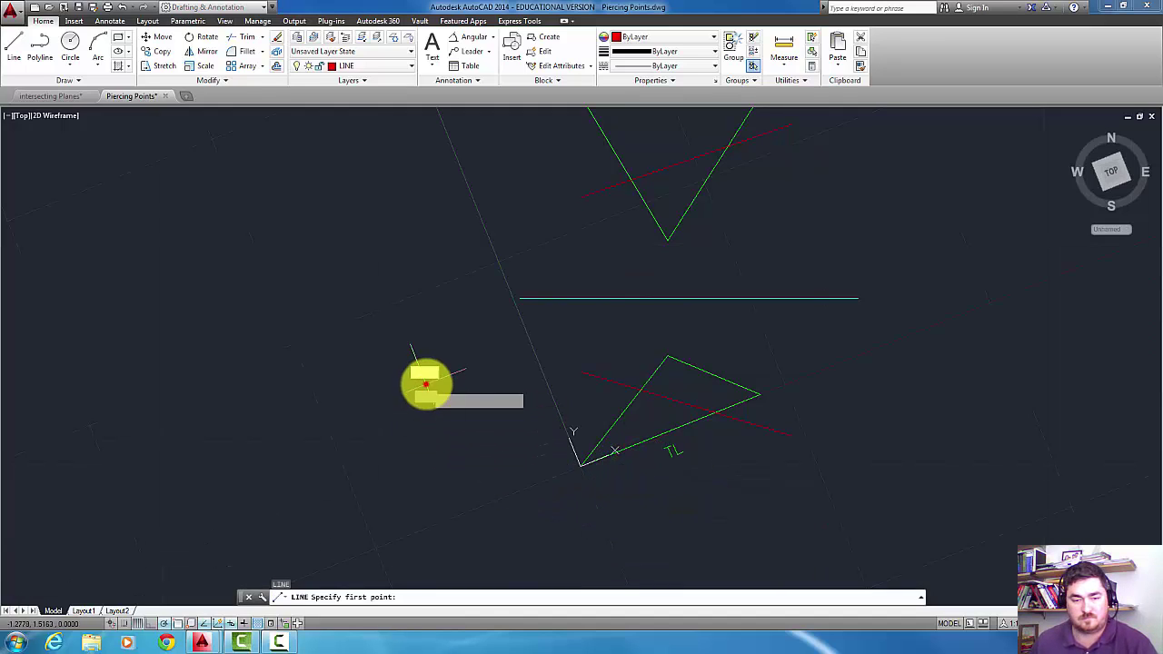
pyautogui.click(426, 383)
pyautogui.click(505, 572)
pyautogui.press('Return')
pyautogui.click(472, 467)
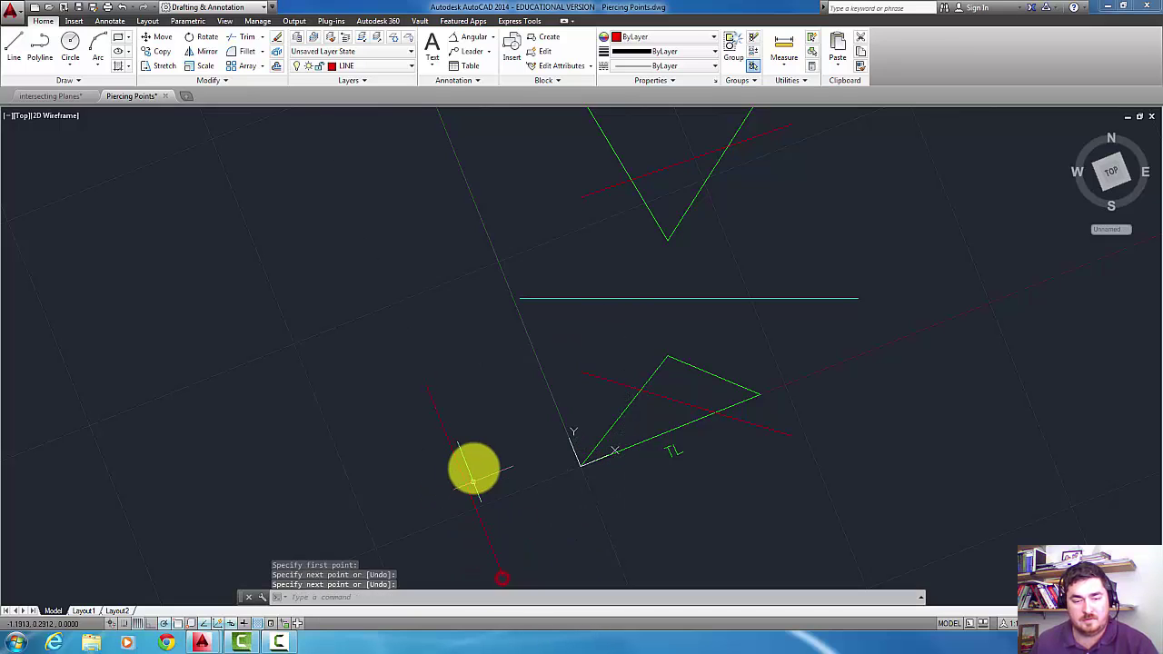
pyautogui.click(409, 495)
pyautogui.click(382, 69)
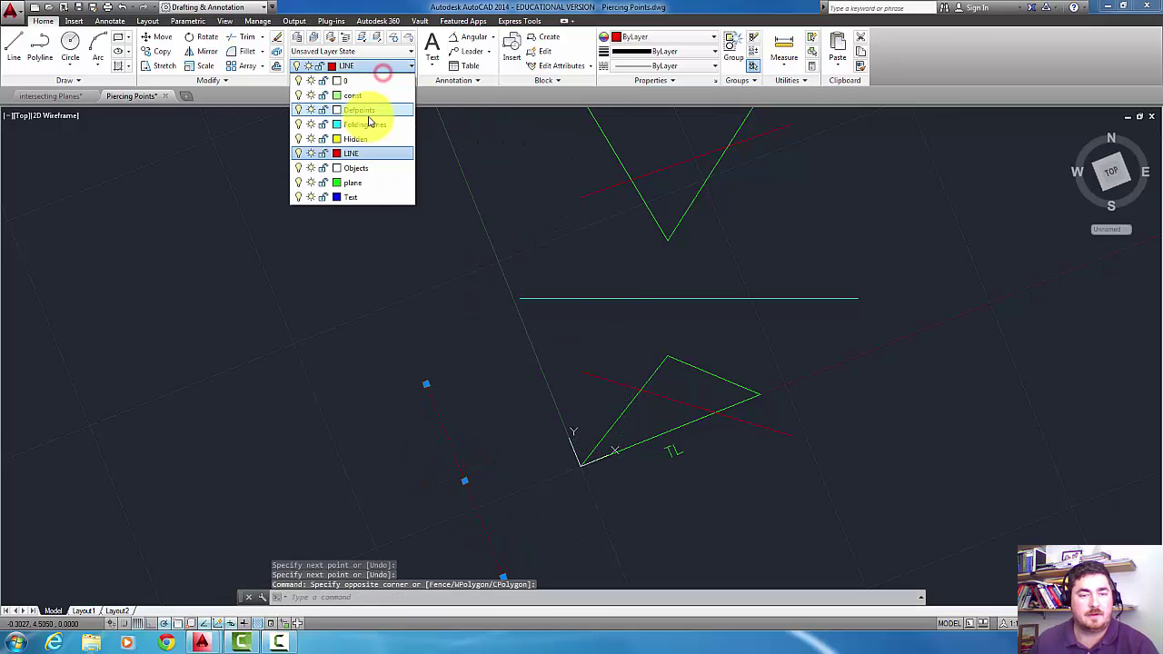
pyautogui.click(365, 124)
pyautogui.press('Escape')
pyautogui.scroll(-2, 518, 355)
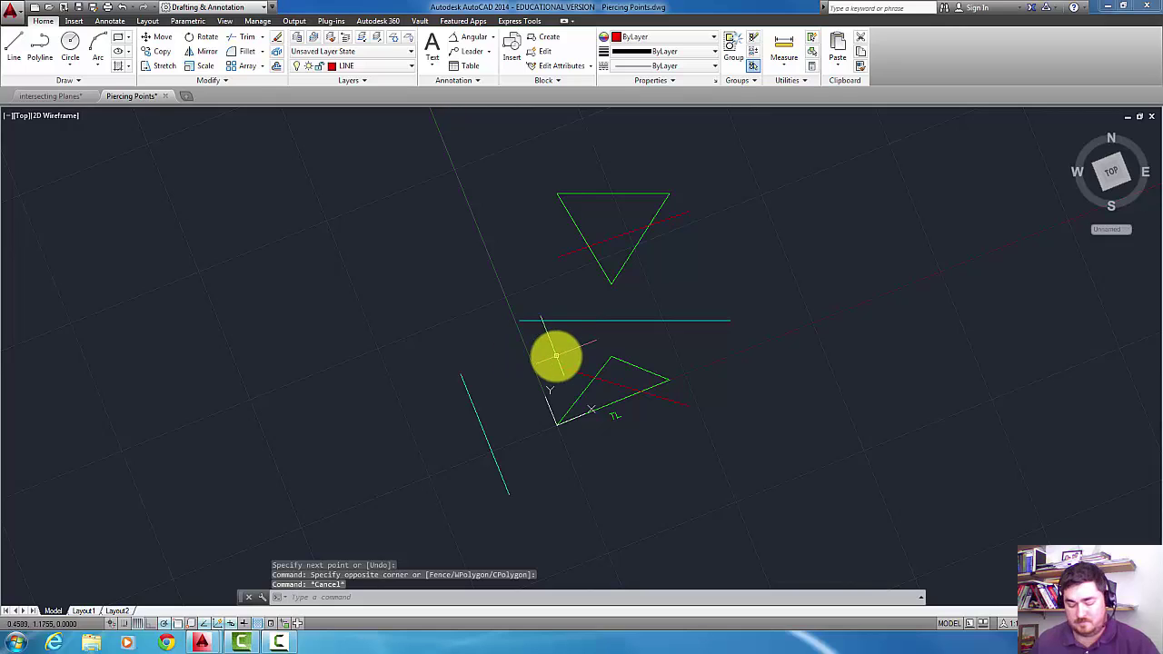
# Draw red projection lines from the lower triangle's vertex and apex up to the top view
pyautogui.press('l')
pyautogui.press('Return')
pyautogui.click(557, 423)
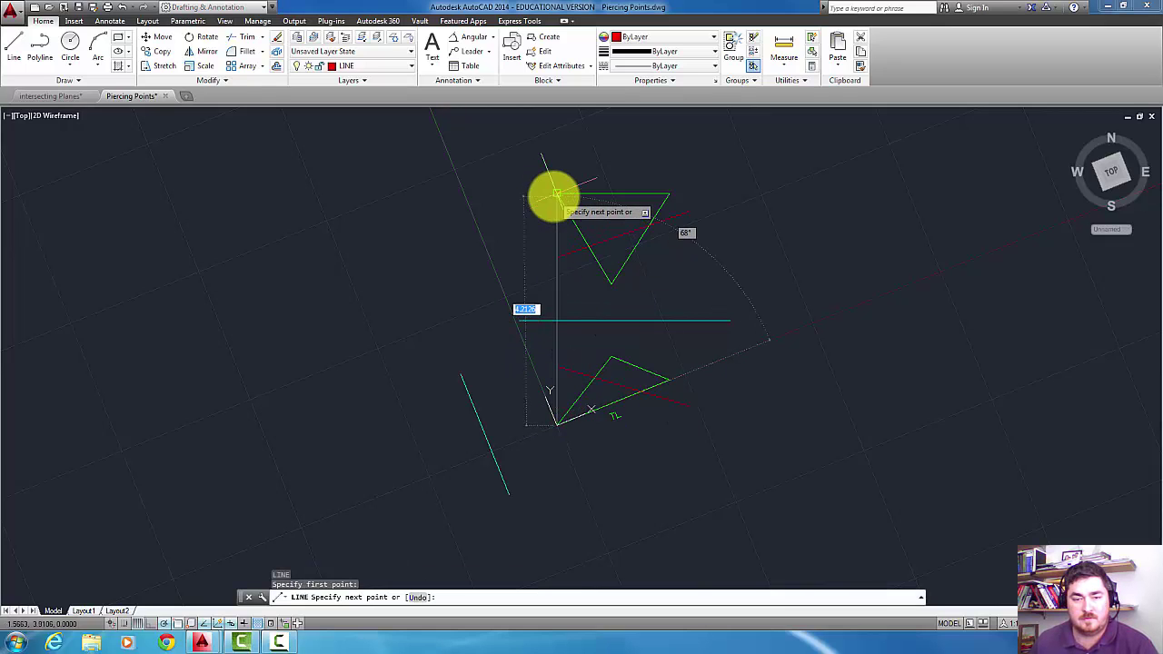
pyautogui.click(553, 194)
pyautogui.press('Return')
pyautogui.press('Return')
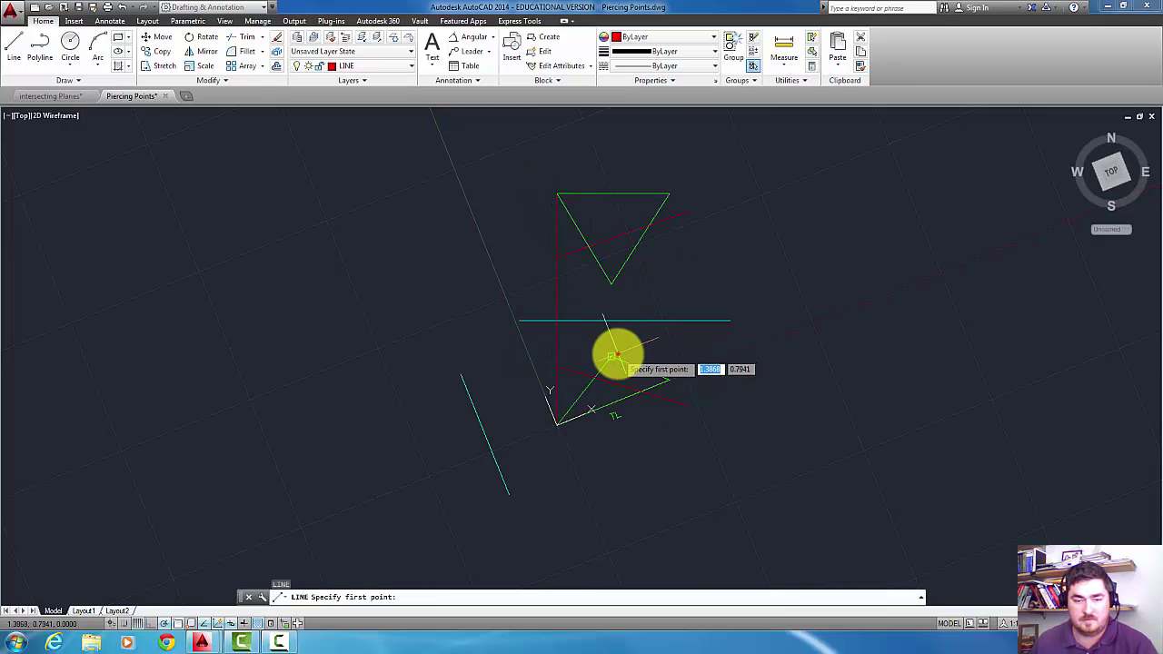
pyautogui.click(614, 355)
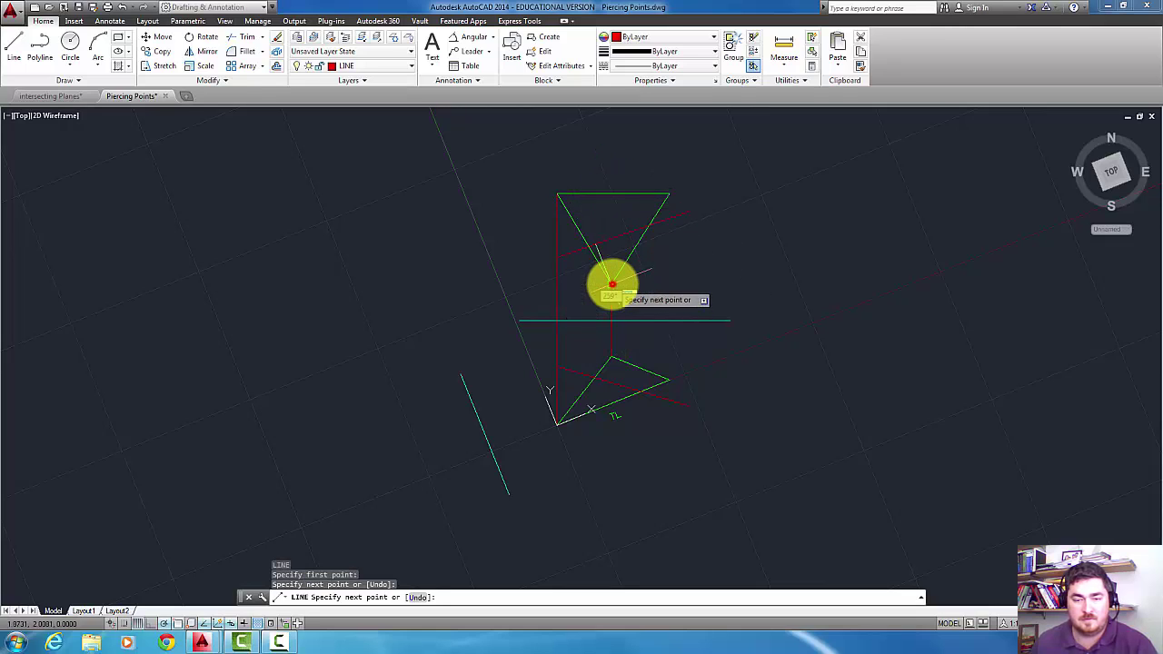
pyautogui.click(612, 284)
pyautogui.press('Return')
pyautogui.press('Return')
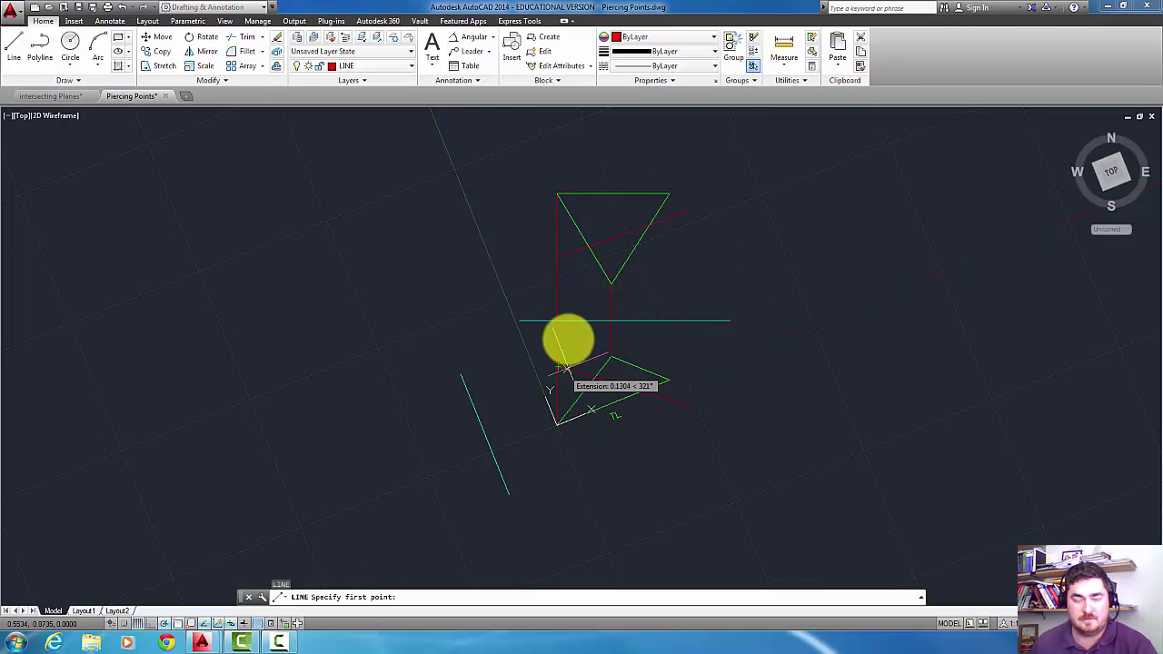
pyautogui.press('Escape')
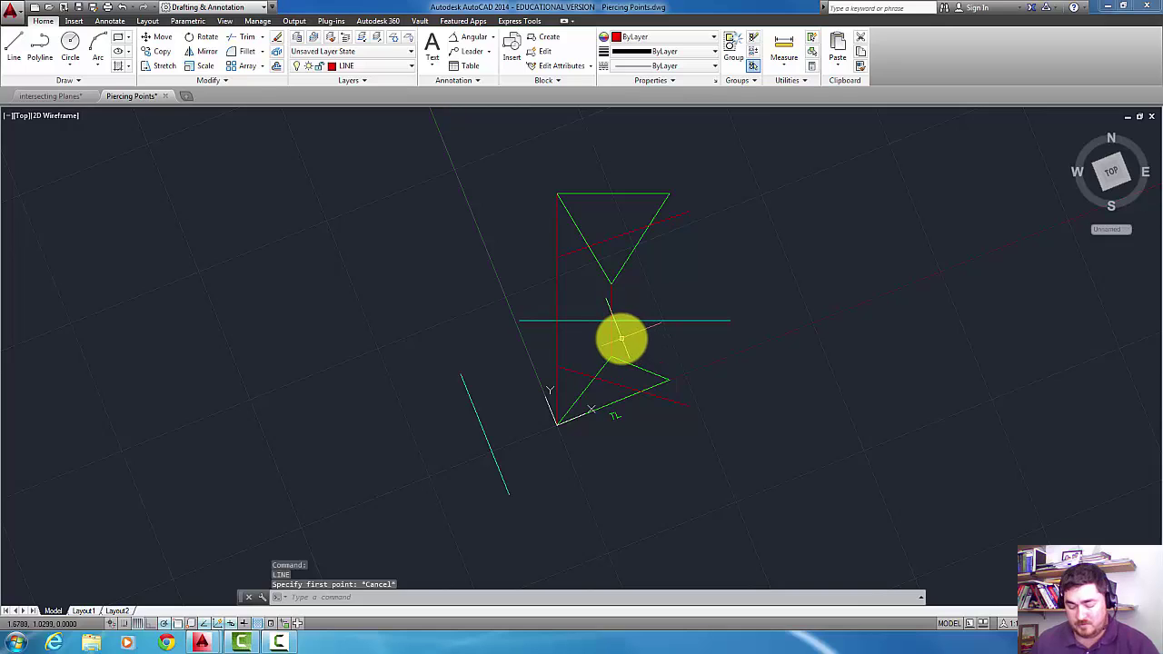
# Draw a projector from the TL edge's lower vertex past the folding line, stretching it further down-left
pyautogui.press('Return')
pyautogui.click(558, 421)
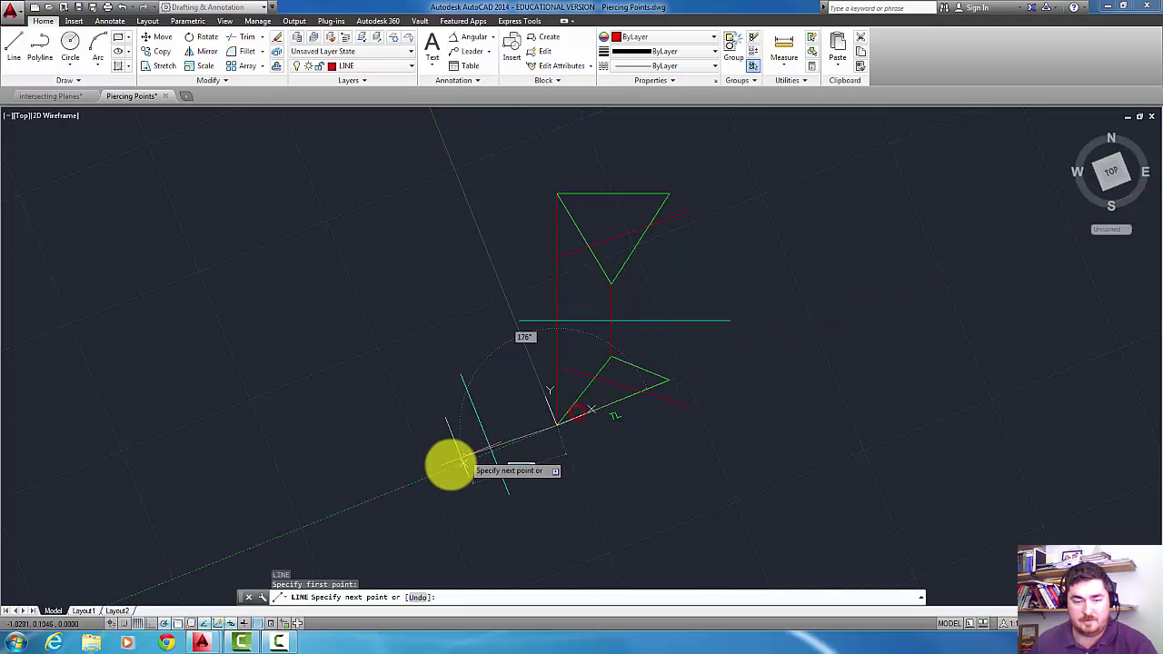
pyautogui.click(408, 485)
pyautogui.press('Return')
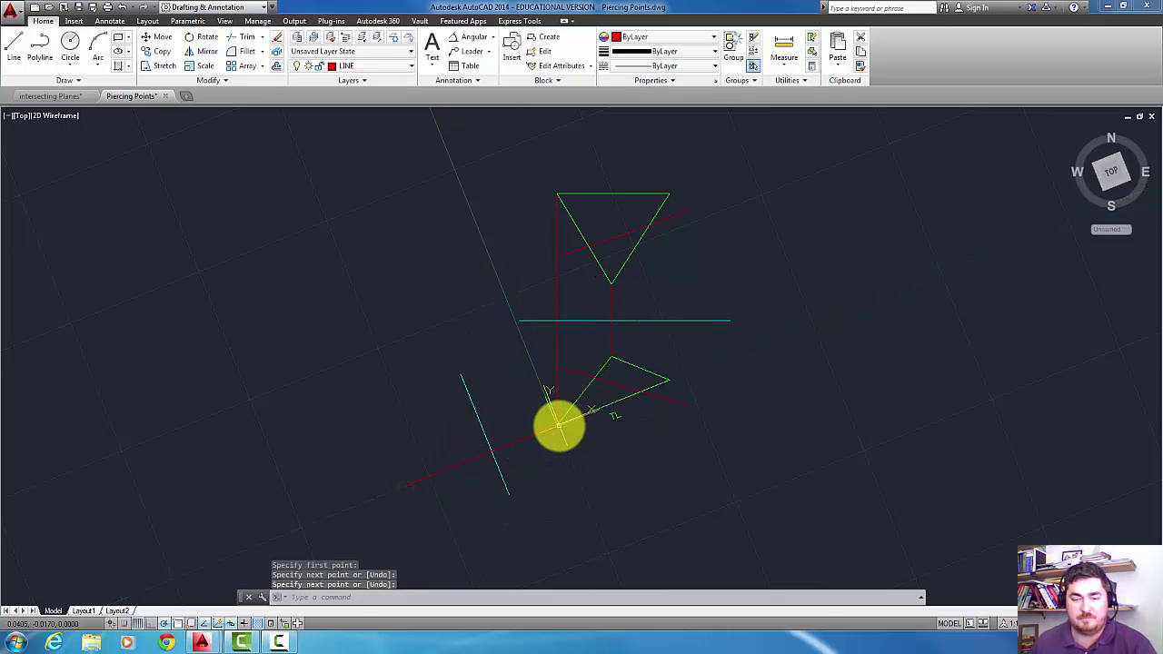
pyautogui.click(427, 488)
pyautogui.click(408, 485)
pyautogui.click(298, 524)
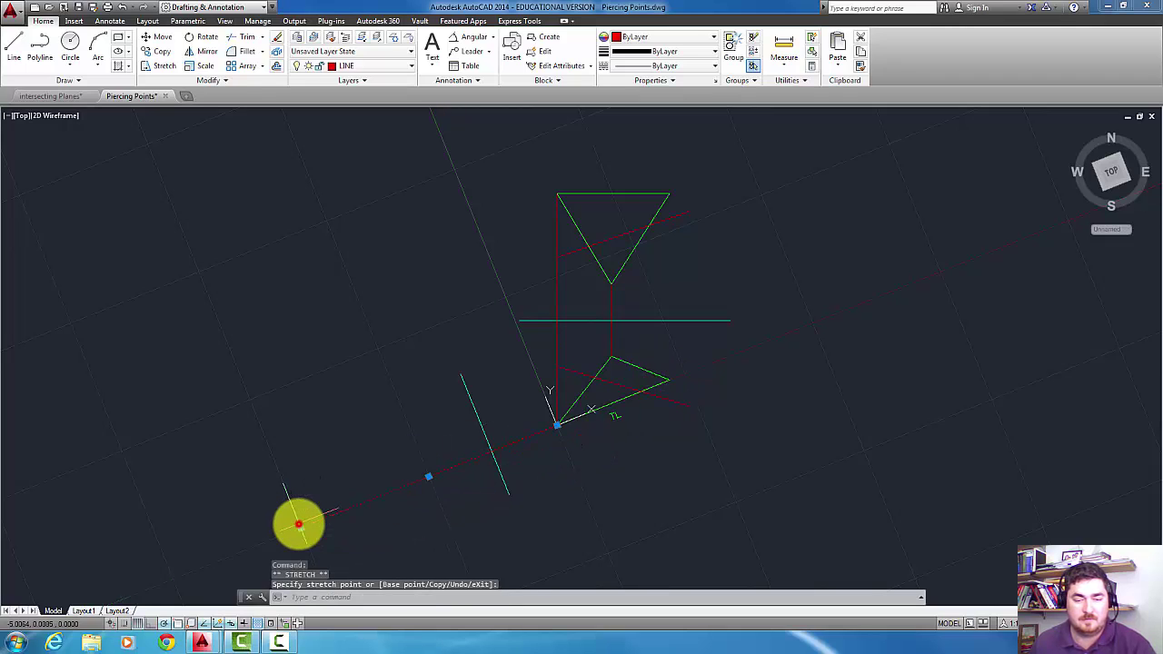
pyautogui.press('Escape')
pyautogui.press('Escape')
# Draw a projection line from the lower triangle's top vertex toward the lower left
pyautogui.write('l')
pyautogui.press('Return')
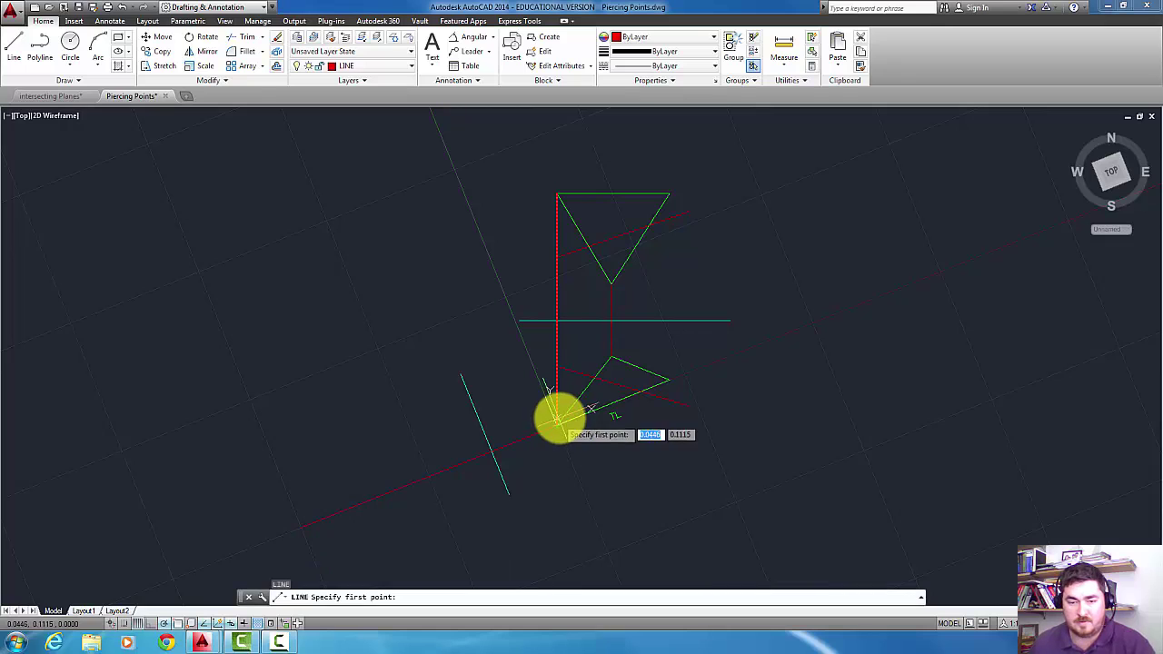
pyautogui.click(612, 359)
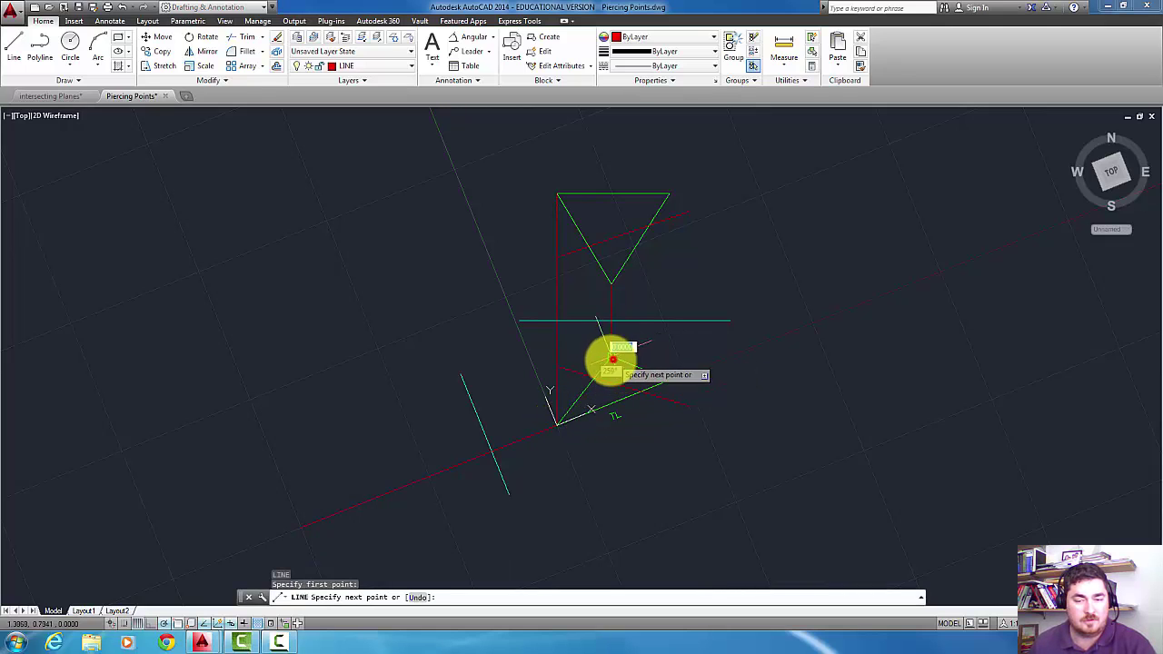
pyautogui.click(341, 463)
pyautogui.press('Return')
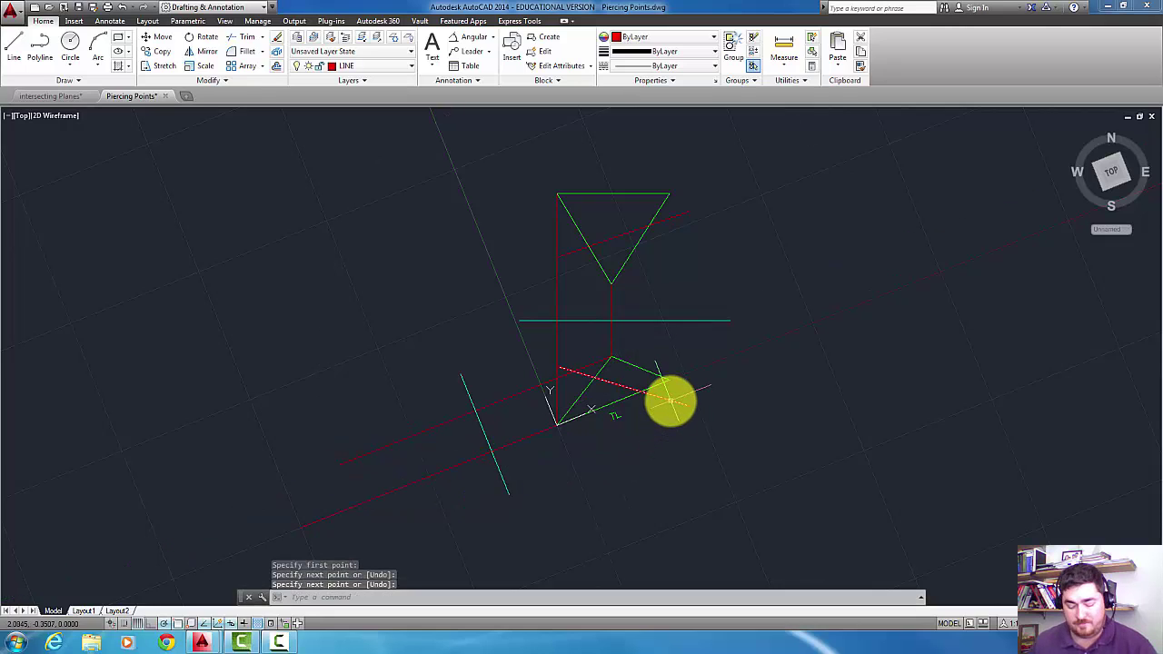
pyautogui.write('o')
pyautogui.press('Return')
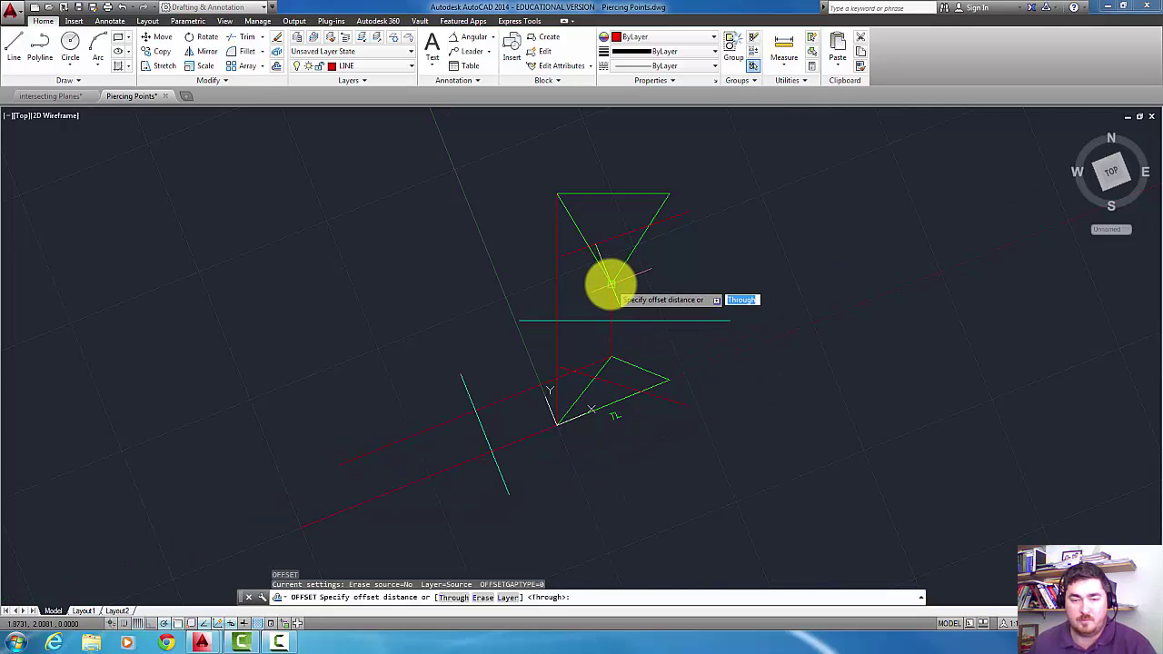
# Offset the folding line by the vertex-to-fold distance, then delete the misplaced copy
pyautogui.click(611, 285)
pyautogui.click(611, 321)
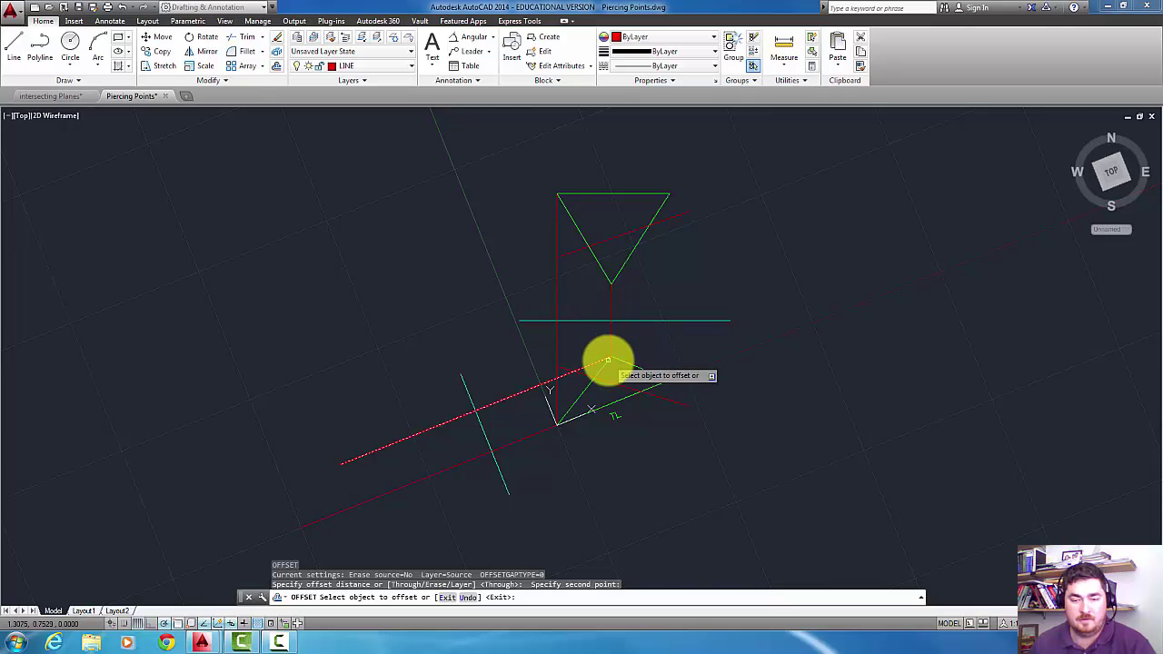
pyautogui.click(576, 373)
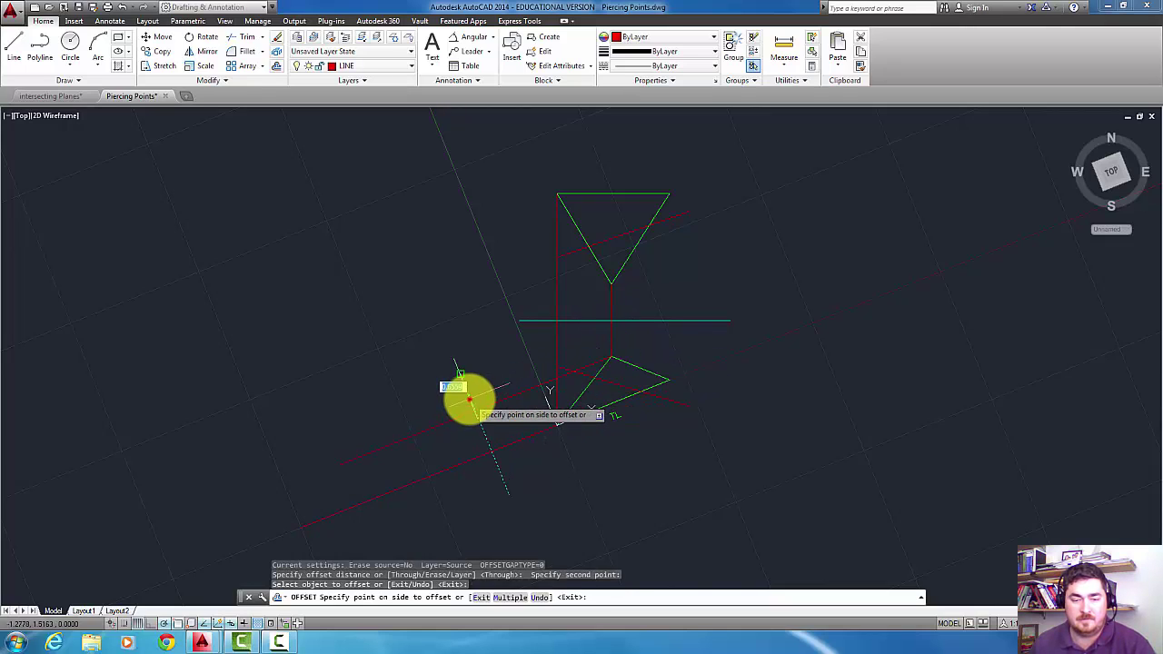
pyautogui.click(427, 414)
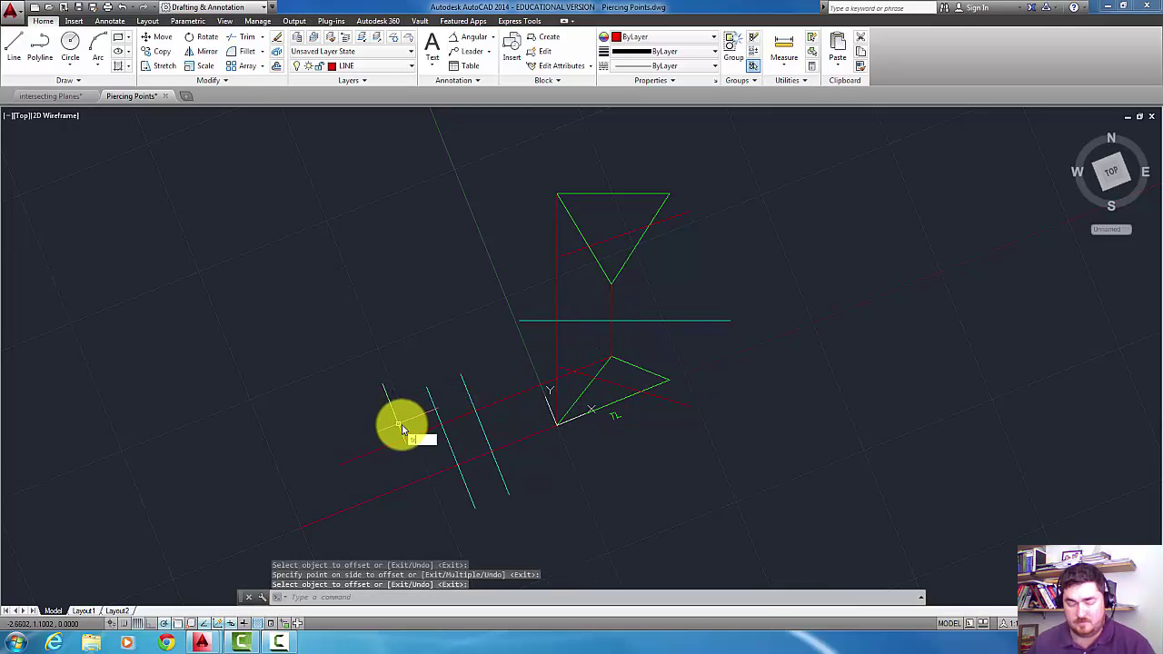
pyautogui.press('Return')
pyautogui.write('tr')
pyautogui.press('Return')
pyautogui.press('Return')
pyautogui.click(420, 437)
pyautogui.click(451, 439)
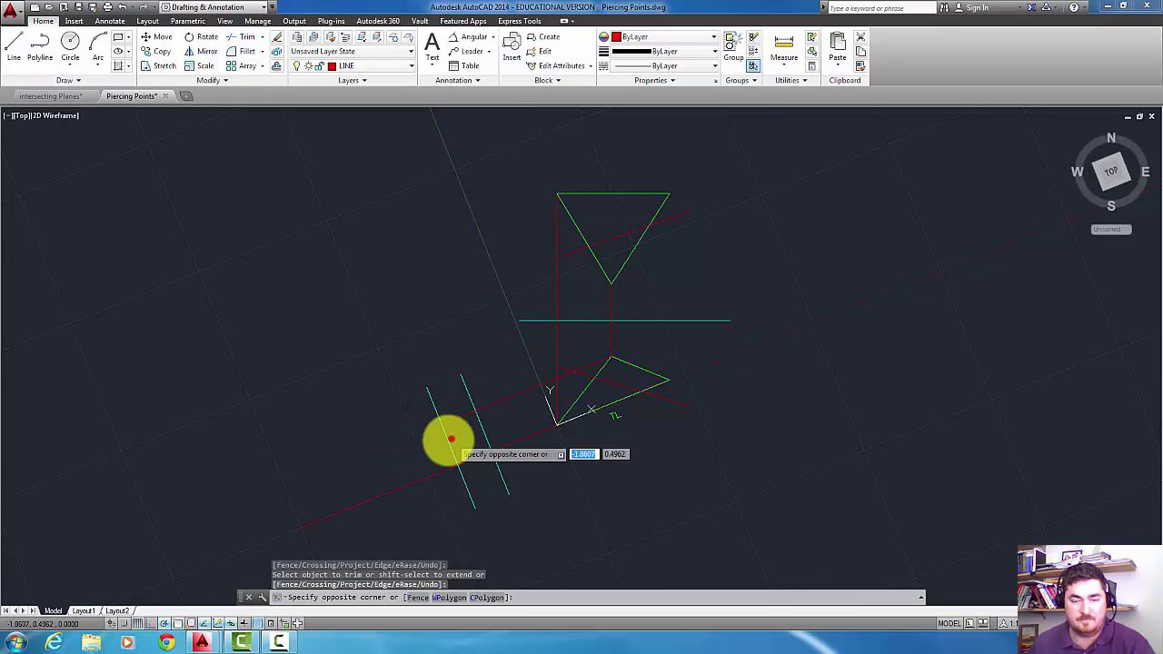
pyautogui.click(436, 444)
pyautogui.press('Delete')
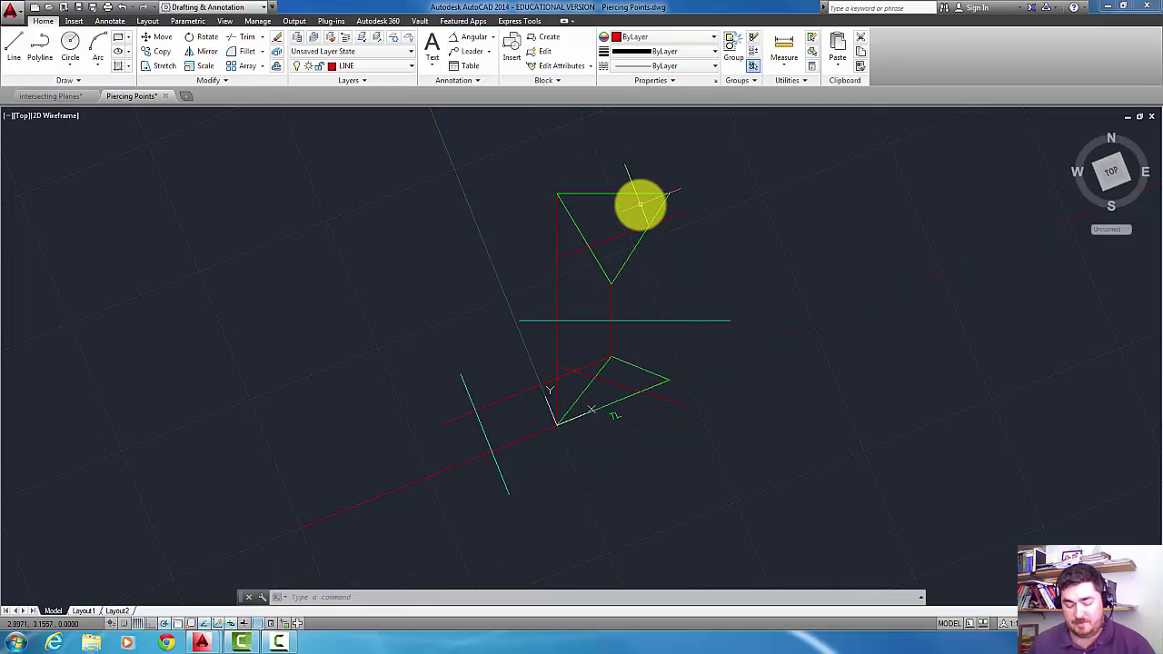
# Offset the new folding line by the top-left corner's distance and trim the red projector beyond it
pyautogui.write('o')
pyautogui.press('Return')
pyautogui.click(557, 194)
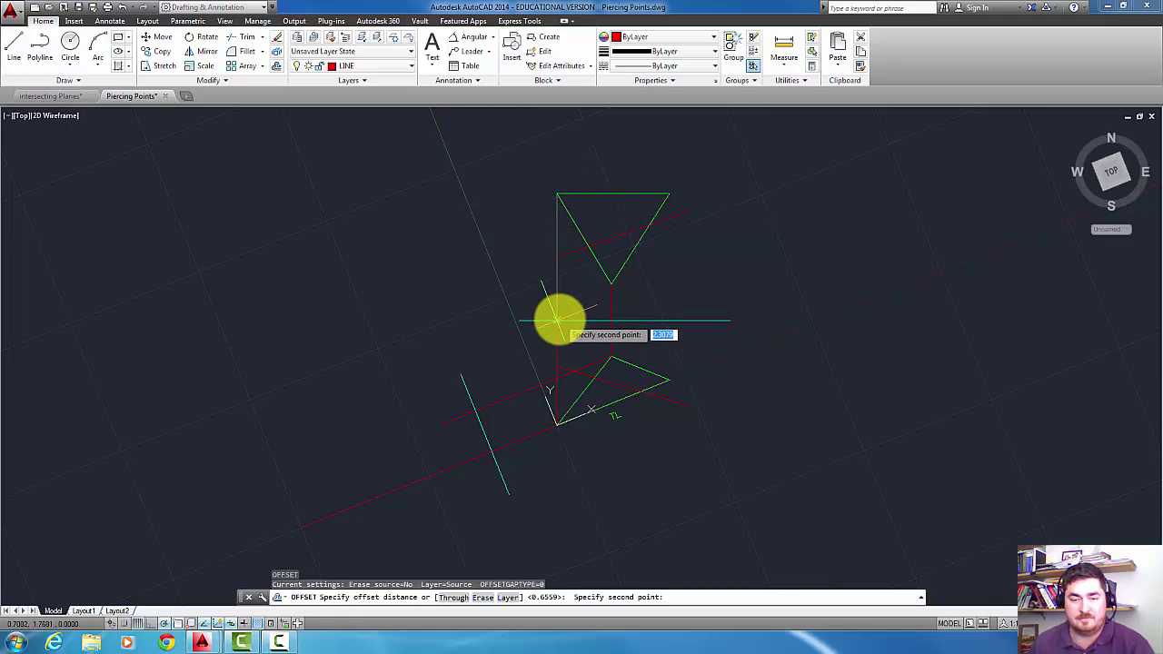
pyautogui.click(559, 318)
pyautogui.click(466, 389)
pyautogui.click(410, 400)
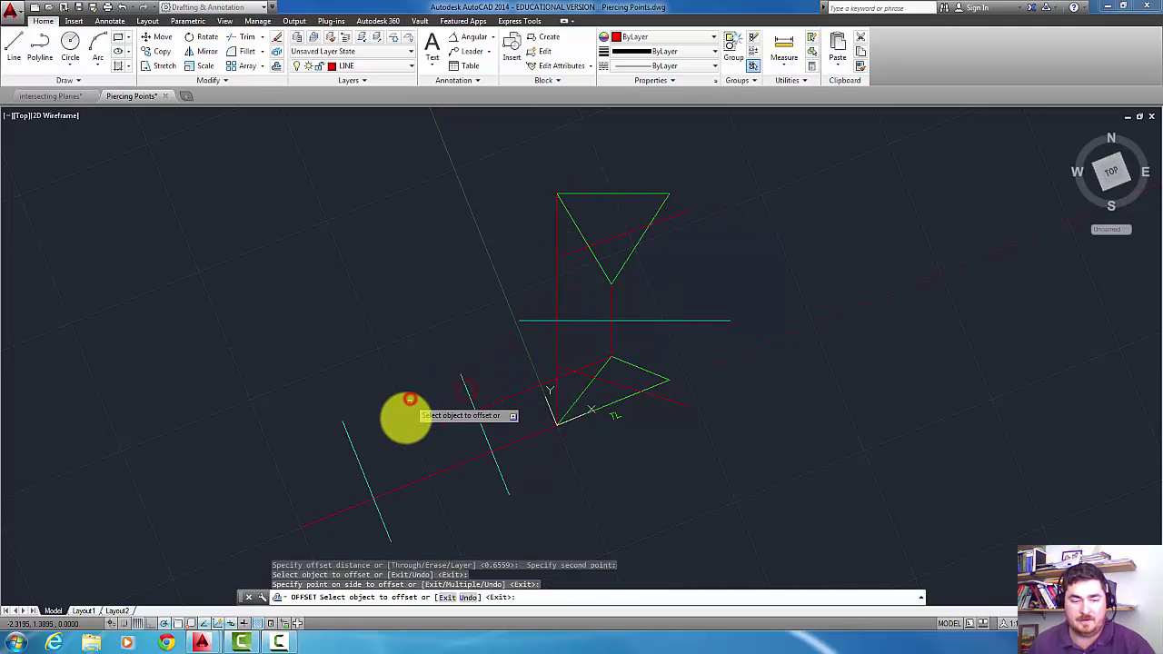
pyautogui.press('Escape')
pyautogui.write('tr')
pyautogui.press('Return')
pyautogui.rightClick(345, 507)
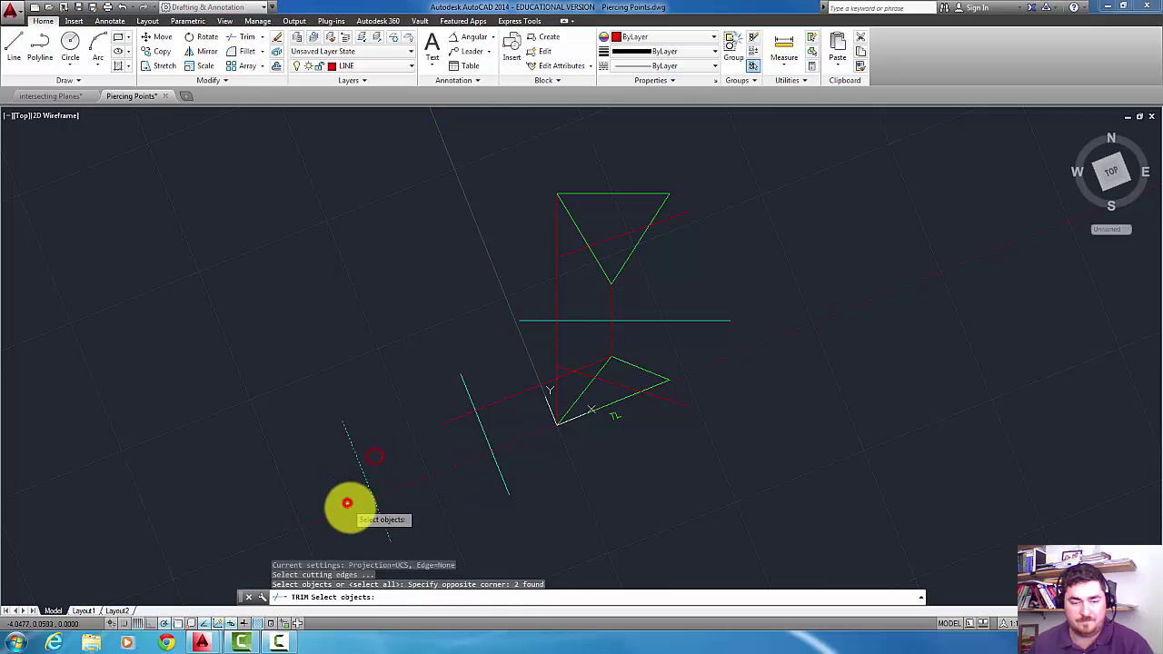
pyautogui.click(357, 503)
pyautogui.press('Escape')
# Draw the edge line between the transferred points and put it on the plane layer
pyautogui.write('l')
pyautogui.press('Return')
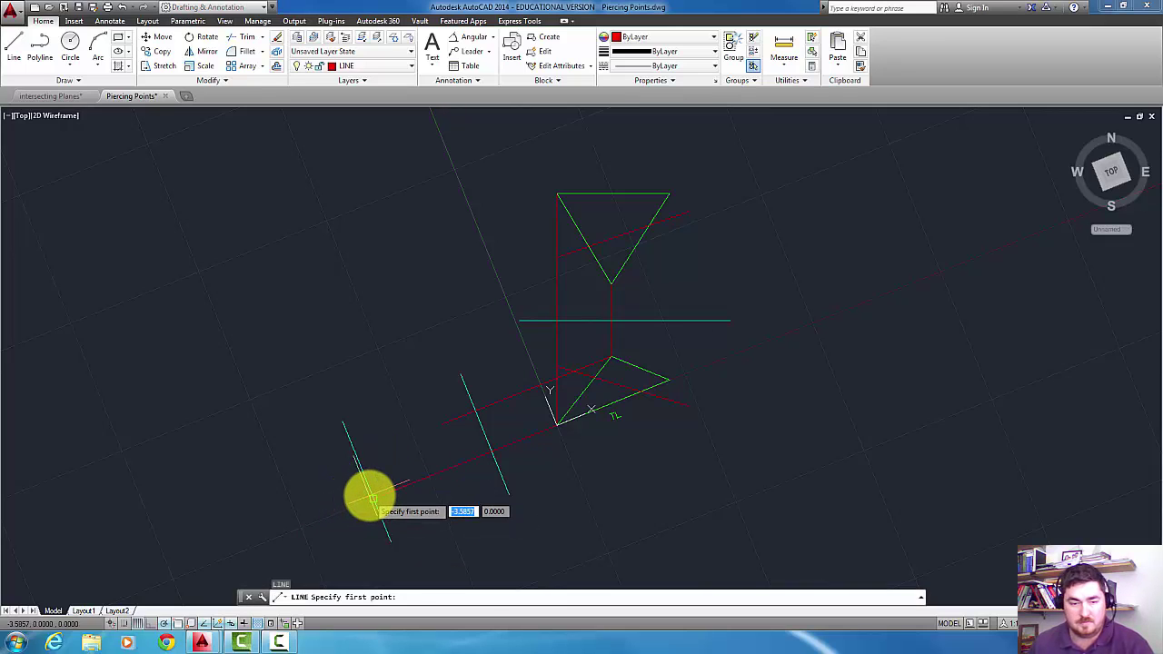
pyautogui.click(374, 495)
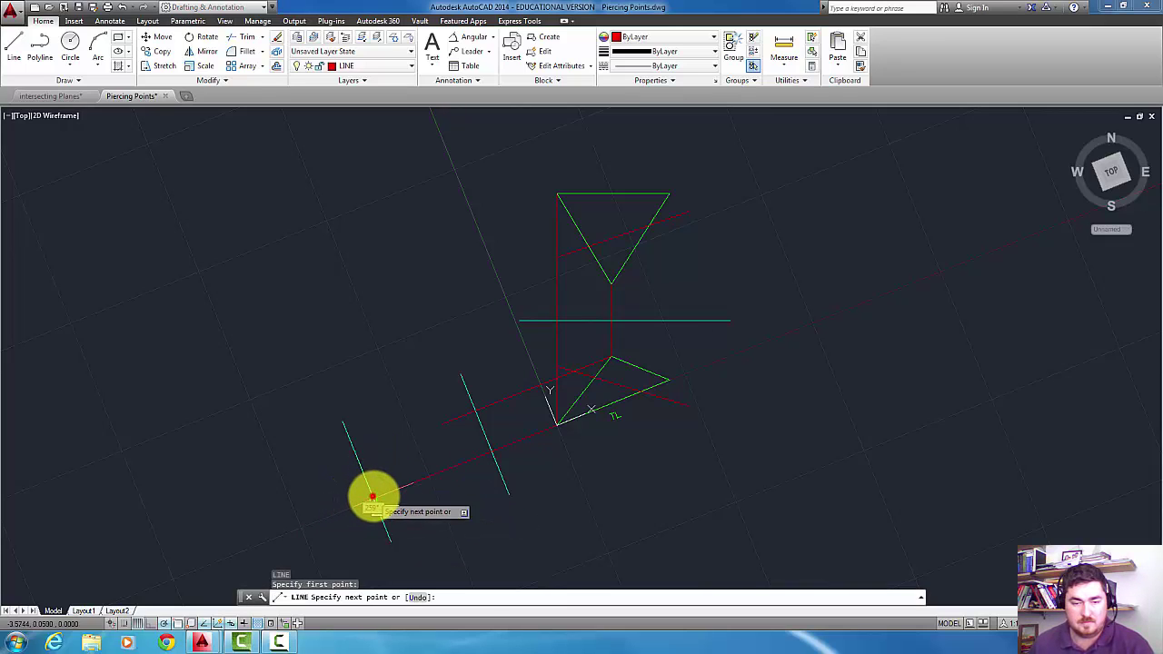
pyautogui.click(442, 425)
pyautogui.press('Return')
pyautogui.click(415, 446)
pyautogui.click(421, 227)
pyautogui.click(381, 66)
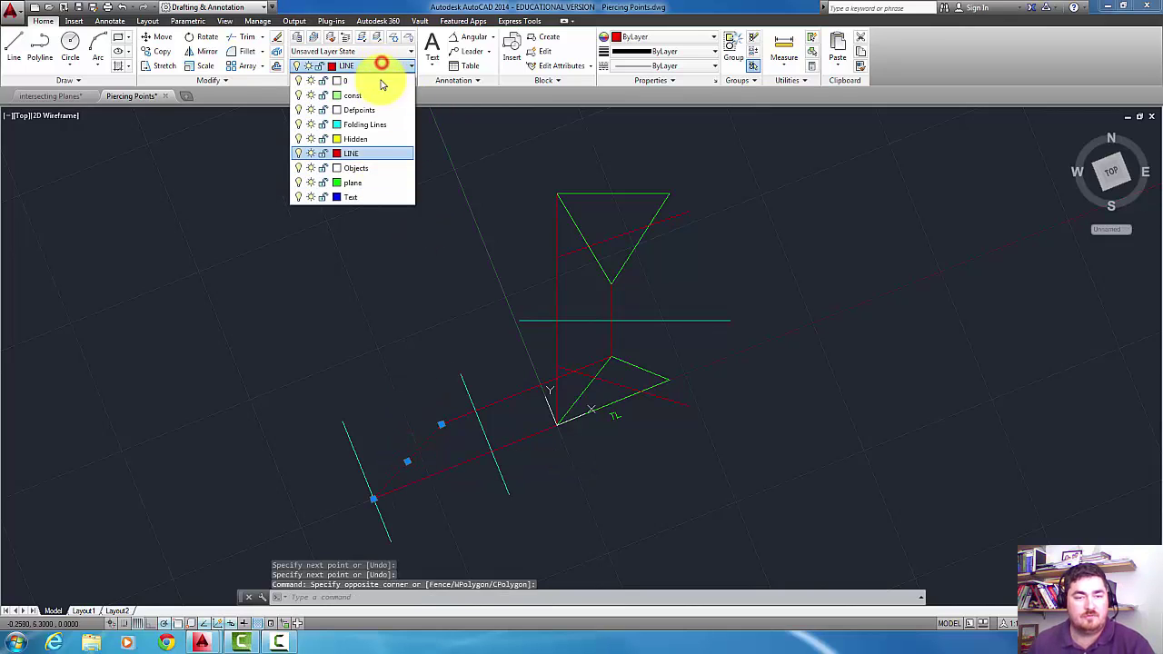
pyautogui.click(366, 184)
pyautogui.press('Escape')
pyautogui.press('Escape')
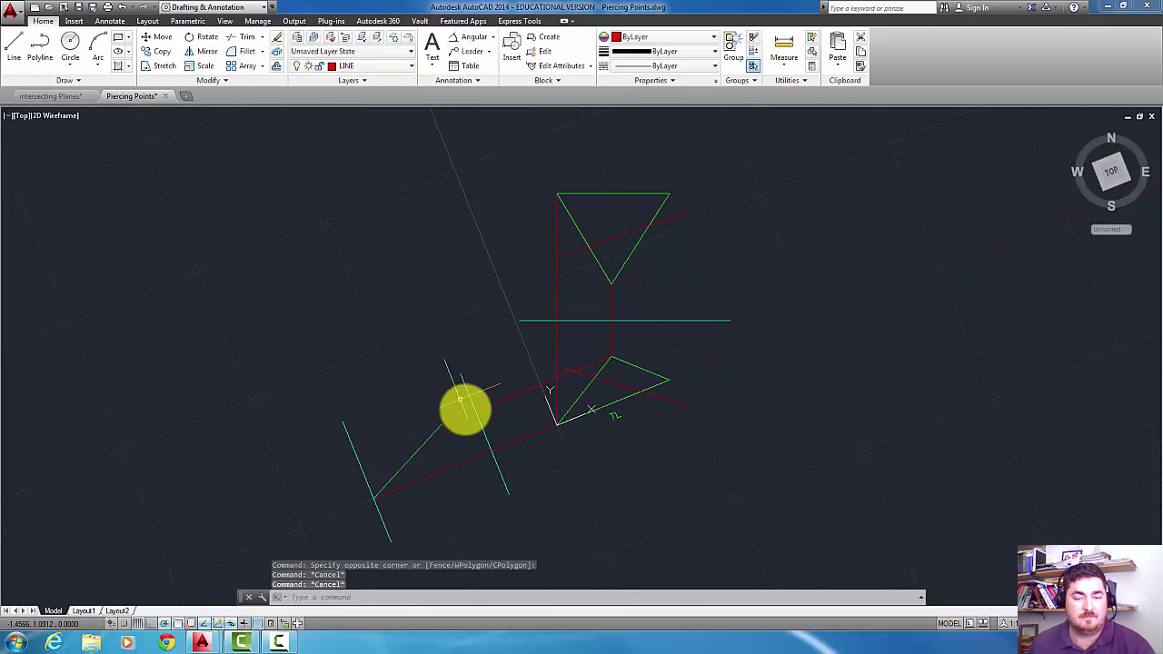
# Select and delete the red construction lines around the new view
pyautogui.click(455, 415)
pyautogui.click(454, 463)
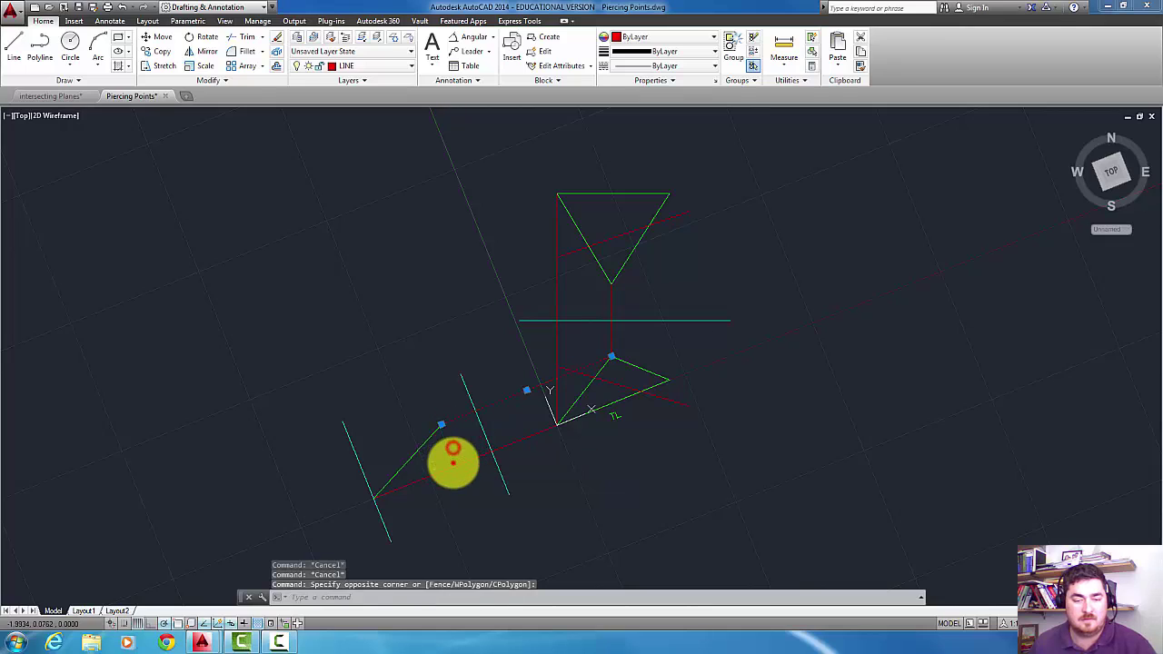
pyautogui.click(437, 488)
pyautogui.click(343, 448)
pyautogui.press('Delete')
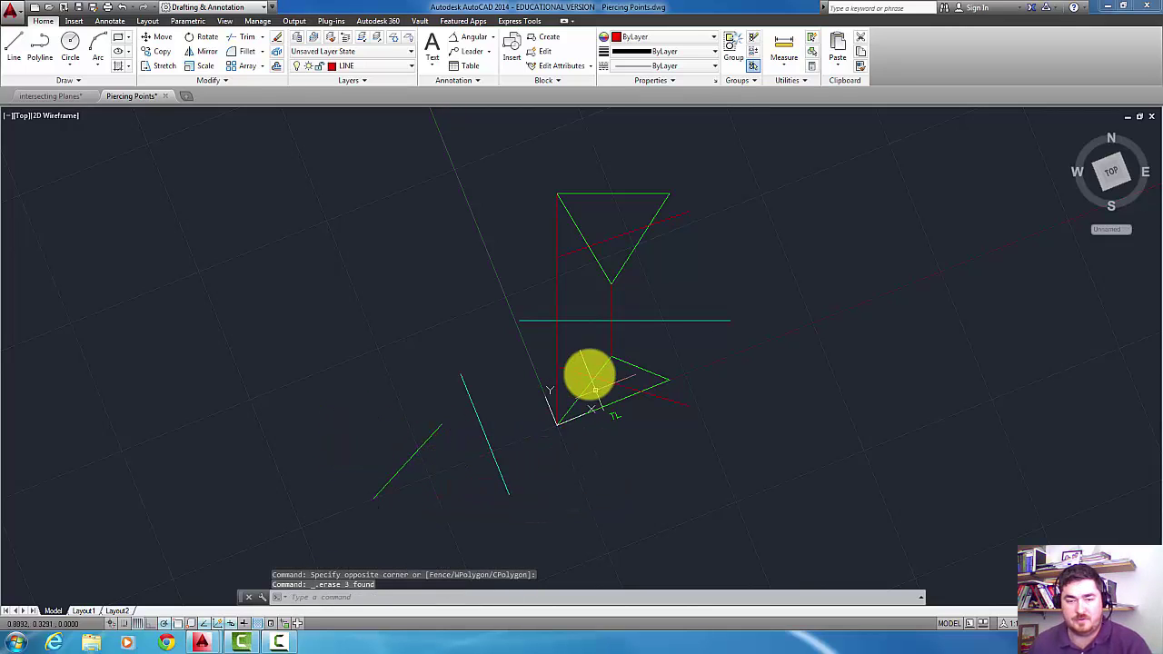
pyautogui.click(618, 336)
pyautogui.click(523, 338)
# Delete the remaining construction lines and draw a red projector from the lower triangle's corner up and across
pyautogui.press('Delete')
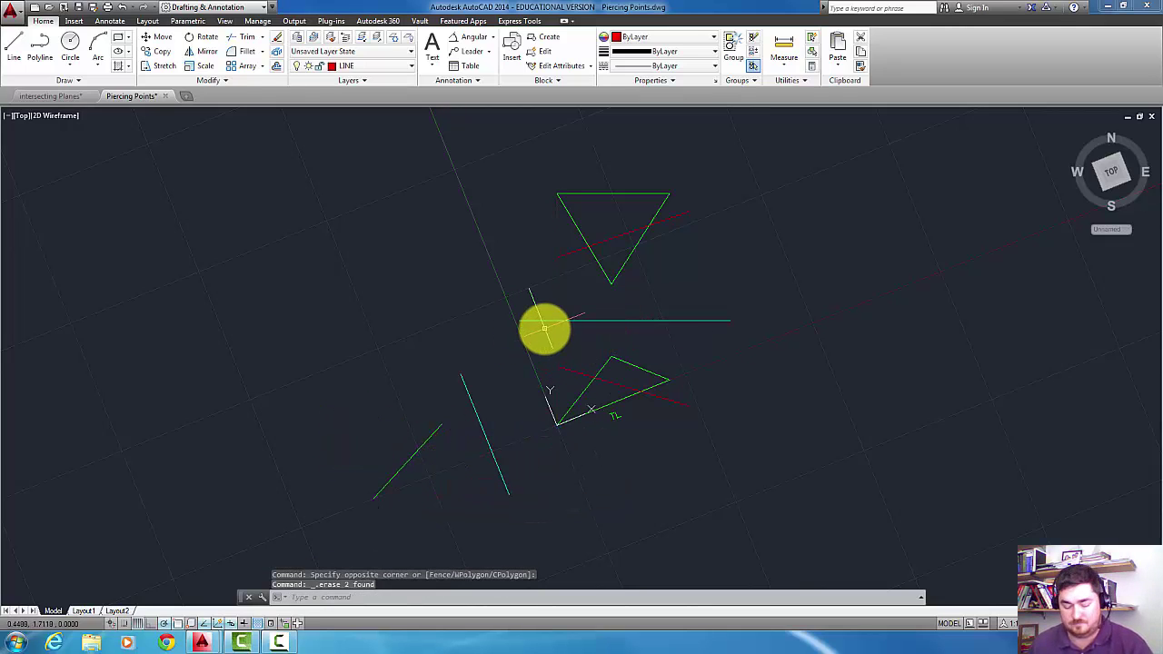
pyautogui.write('l')
pyautogui.press('Return')
pyautogui.click(558, 365)
pyautogui.click(555, 254)
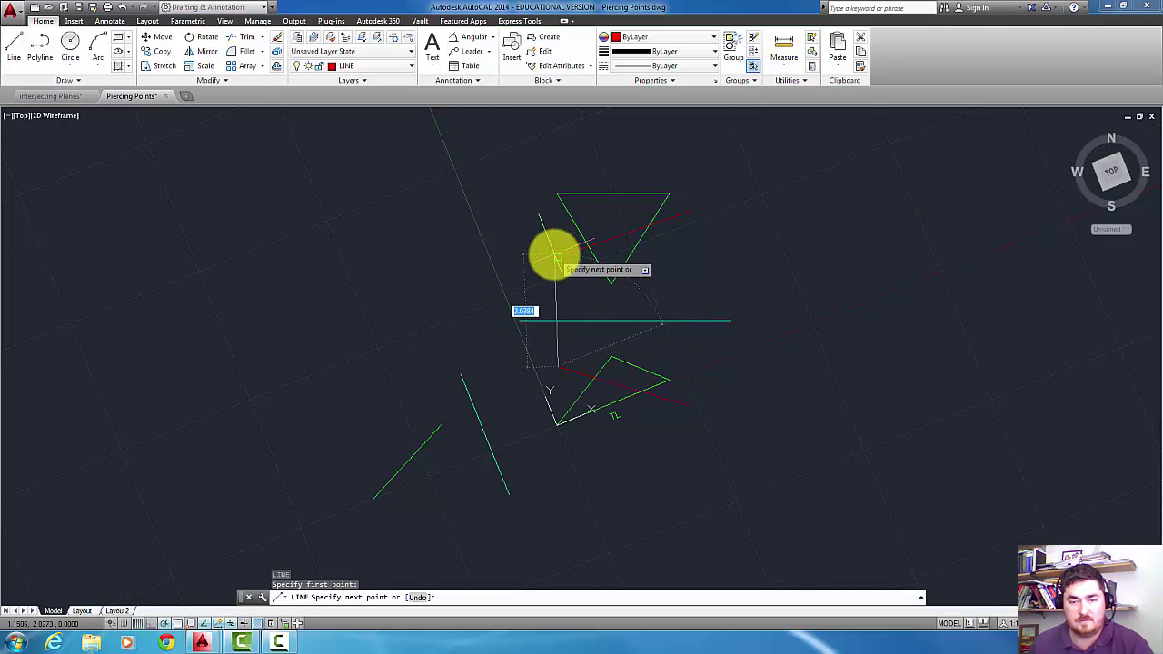
pyautogui.click(691, 212)
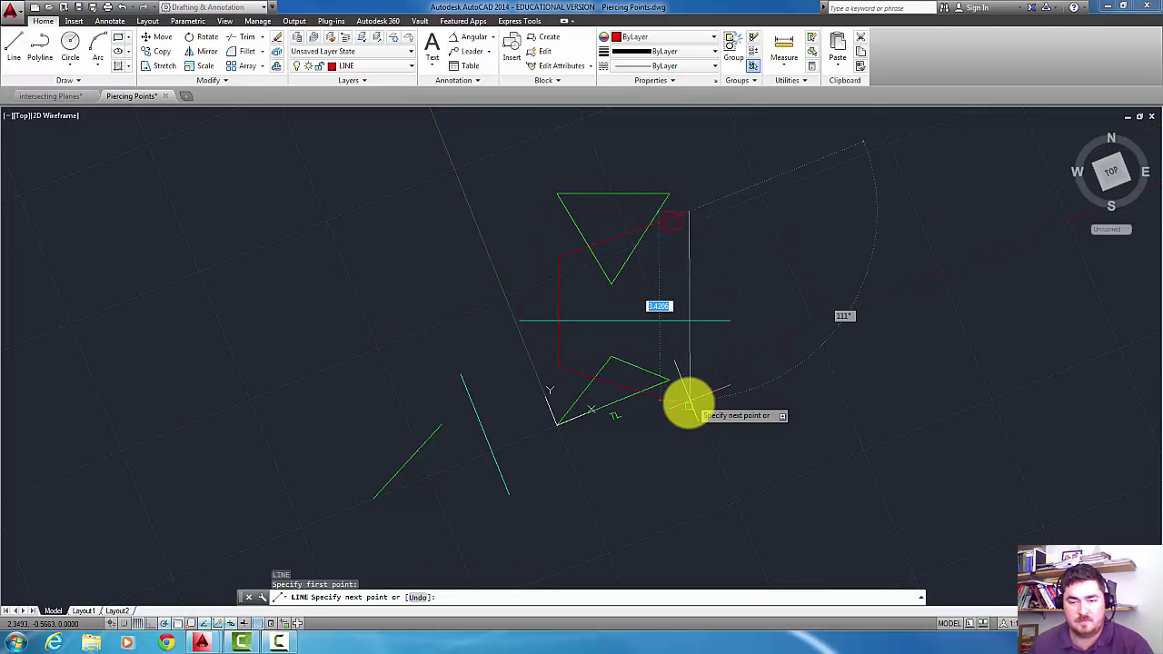
pyautogui.rightClick(691, 397)
# Draw two red projectors from the corner point and the right end toward the lower left
pyautogui.press('Return')
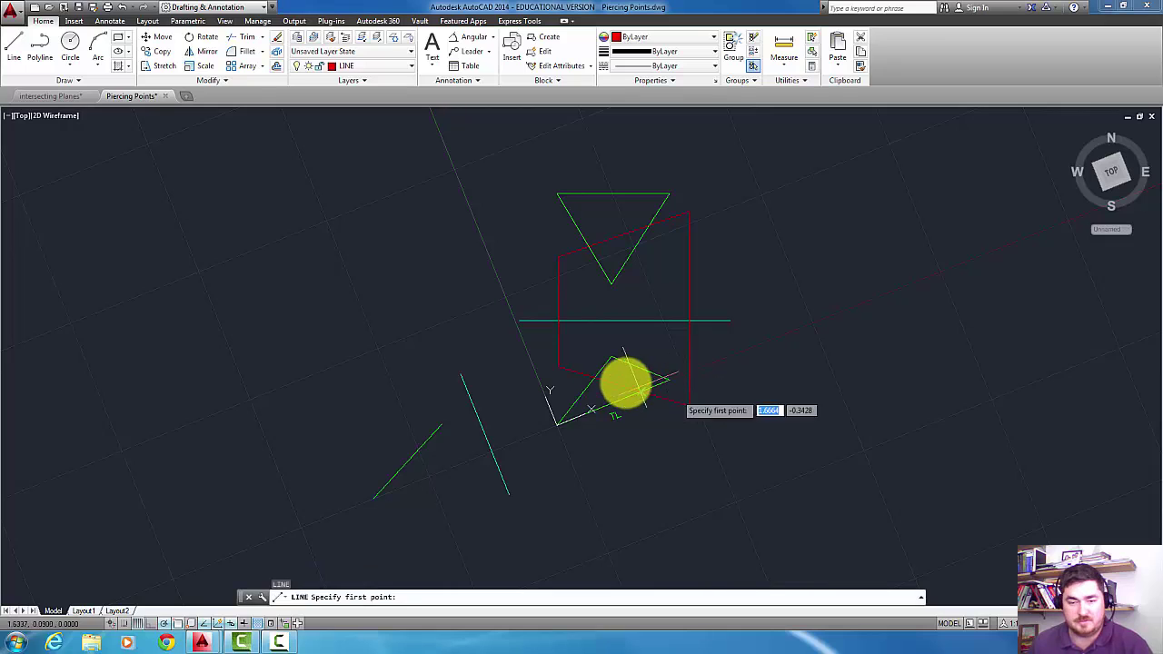
pyautogui.click(557, 367)
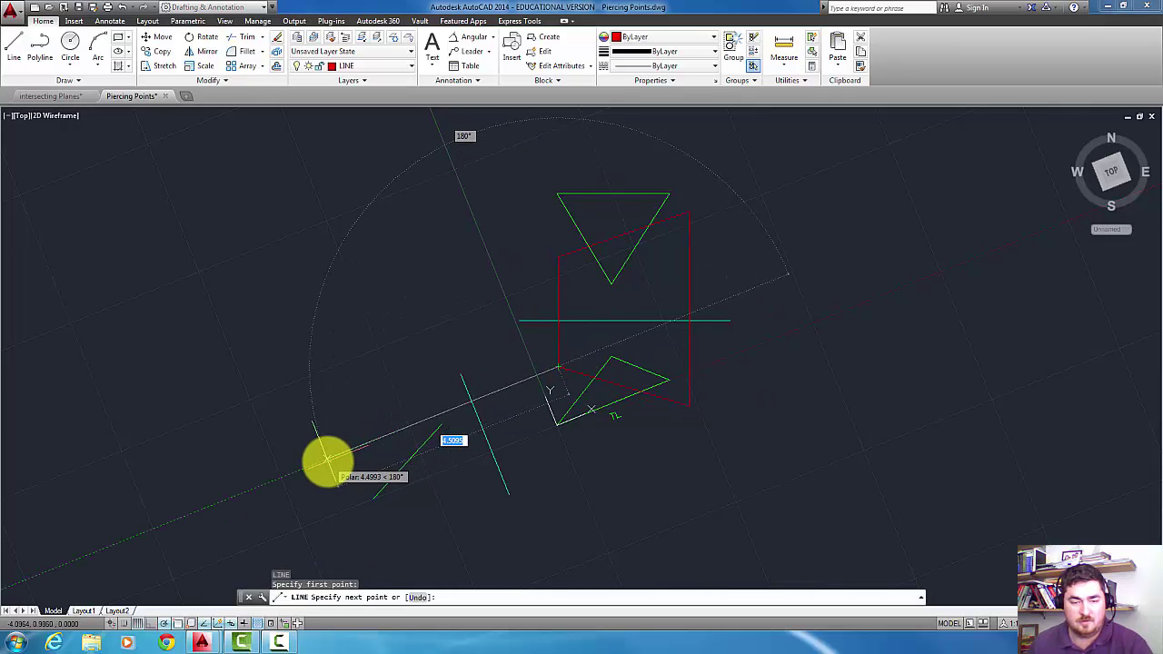
pyautogui.click(475, 397)
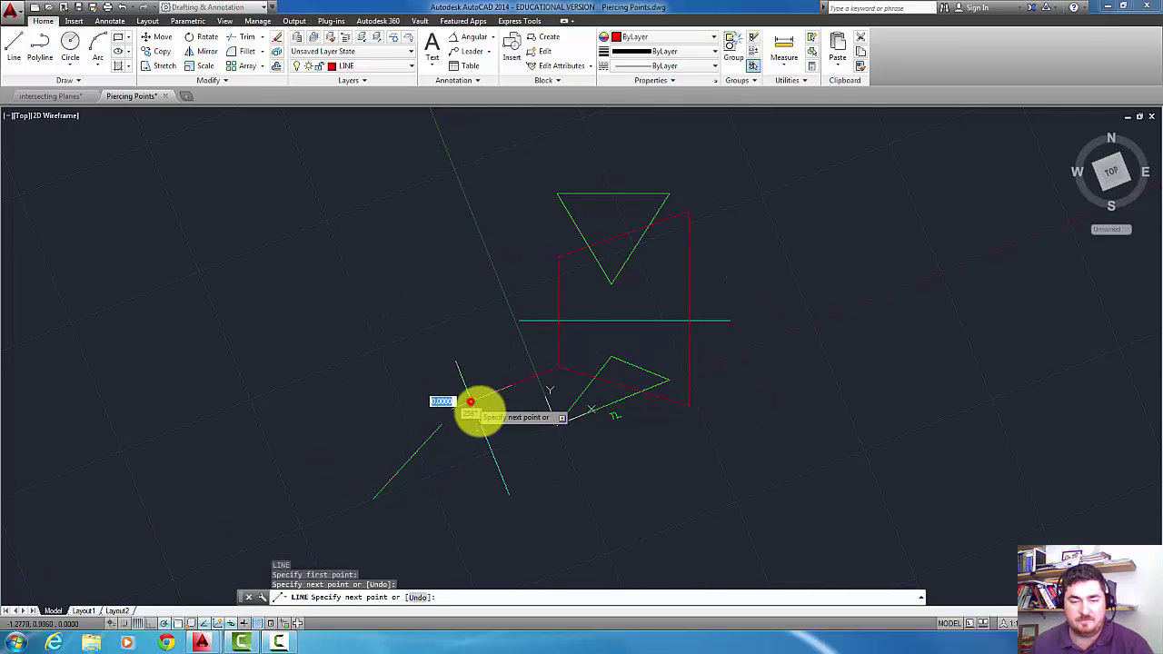
pyautogui.press('Return')
pyautogui.press('Return')
pyautogui.click(690, 408)
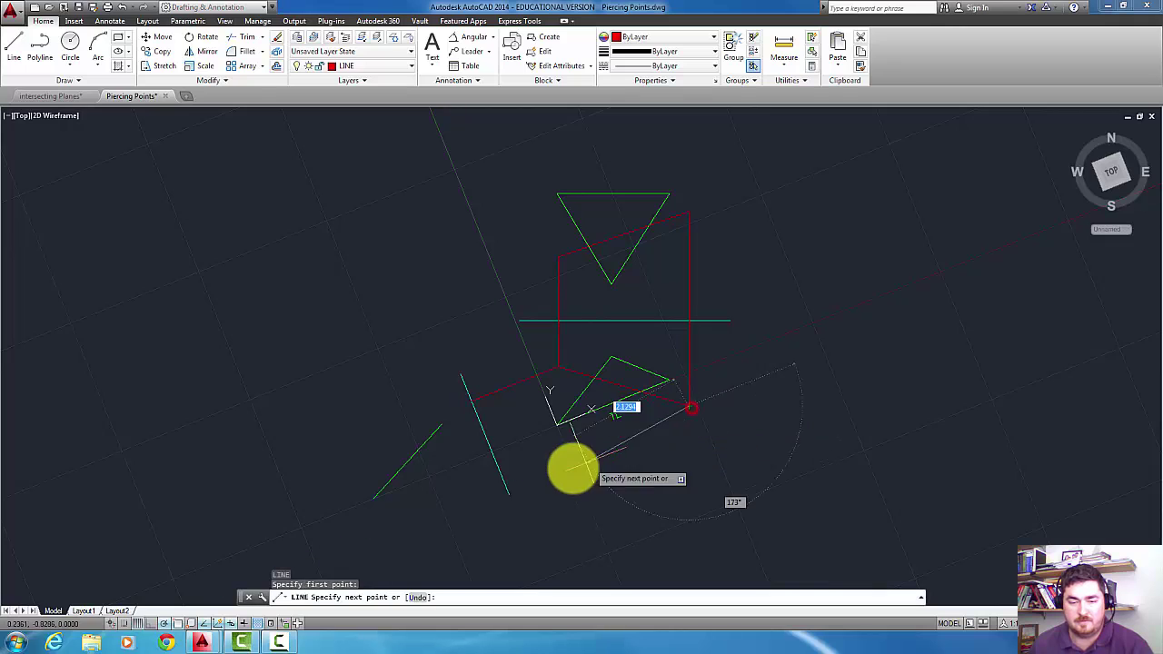
pyautogui.click(505, 478)
pyautogui.press('Return')
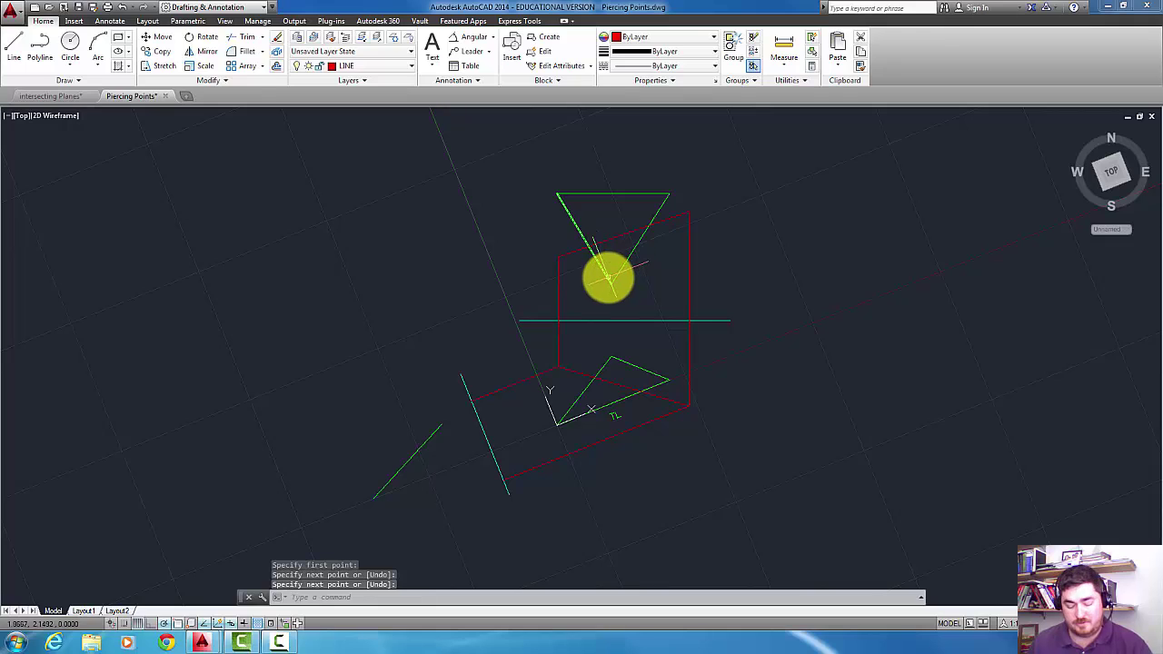
# Lengthen both red projectors toward the lower left by distances transferred from the top view
pyautogui.write('len')
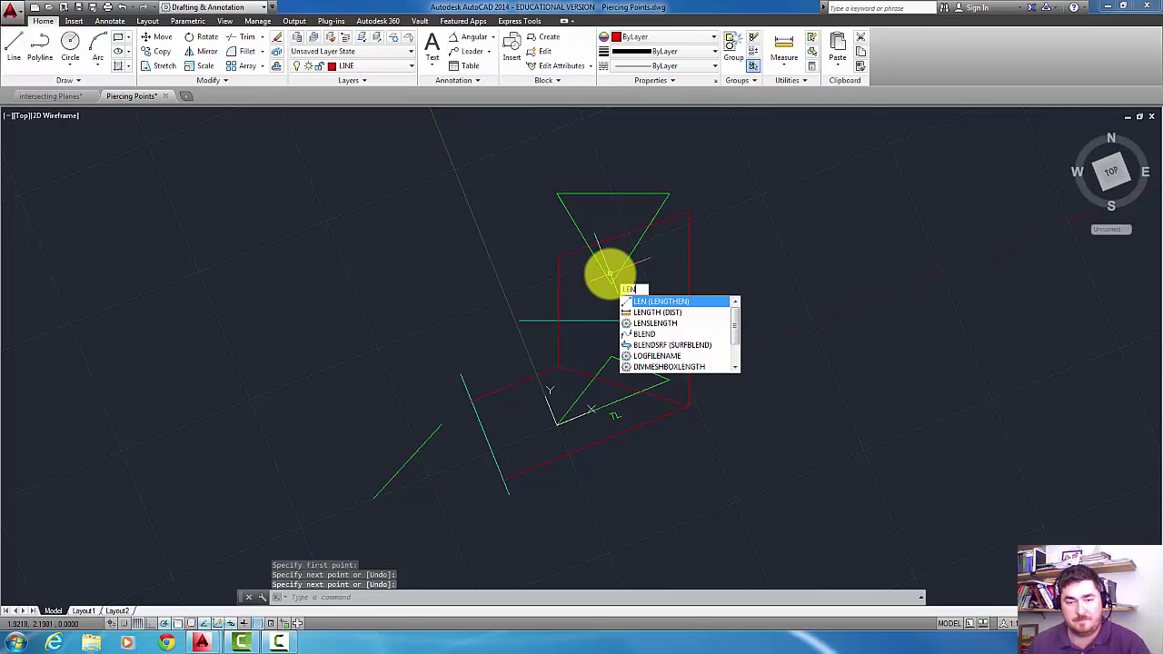
pyautogui.press('Return')
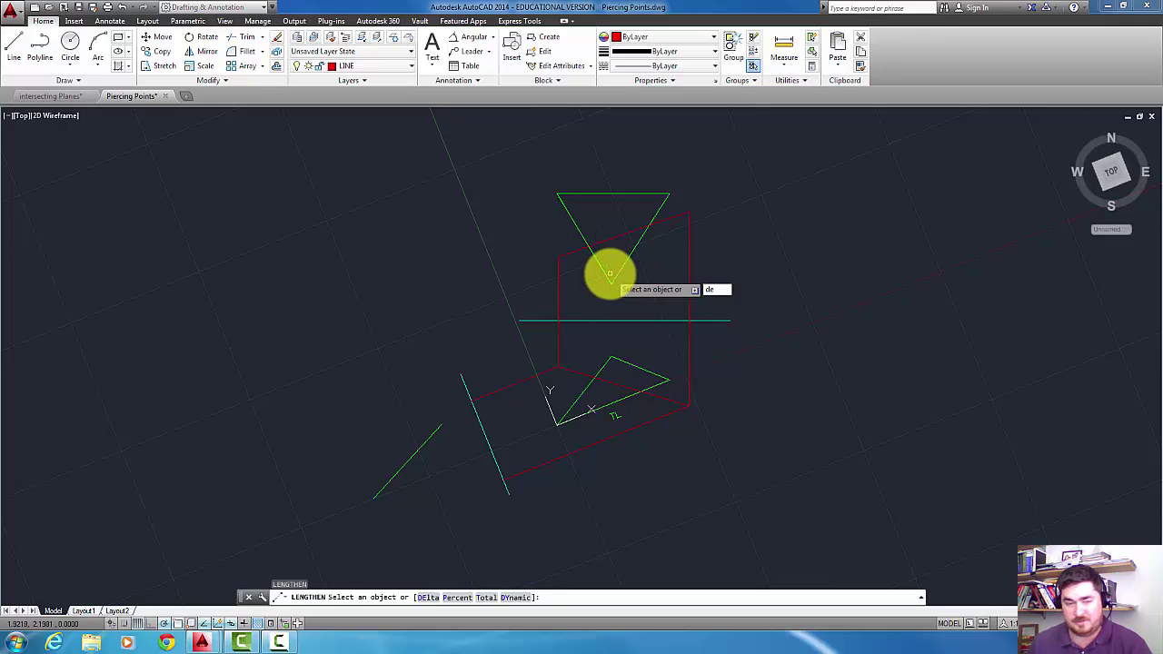
pyautogui.write('de')
pyautogui.press('Return')
pyautogui.click(558, 259)
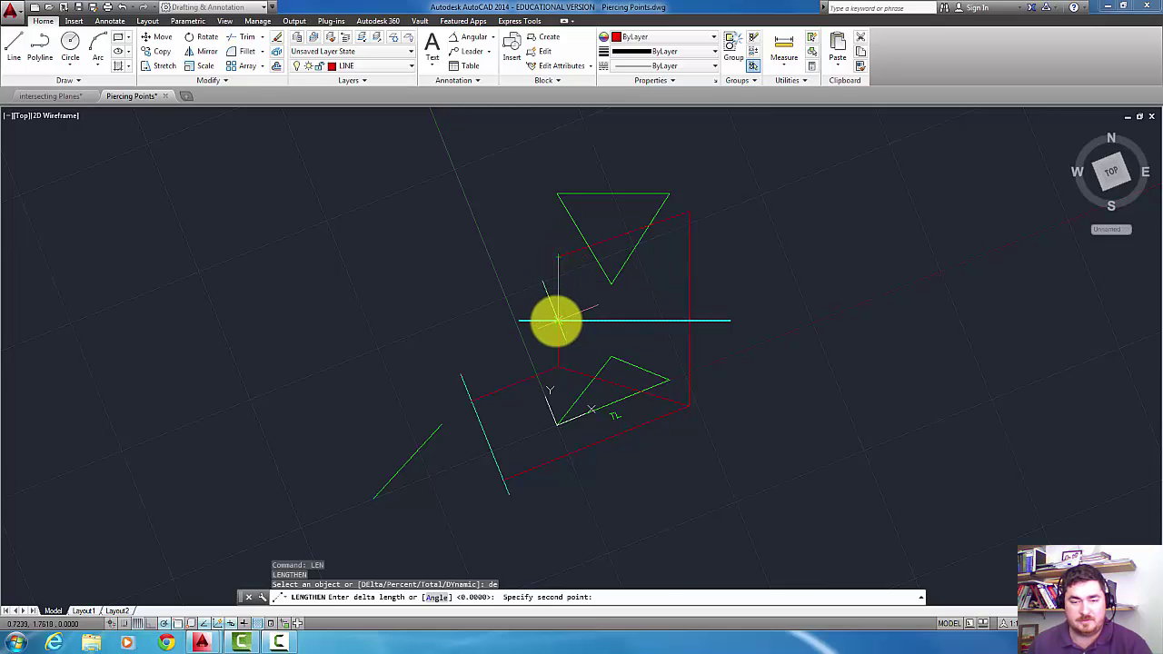
pyautogui.click(558, 320)
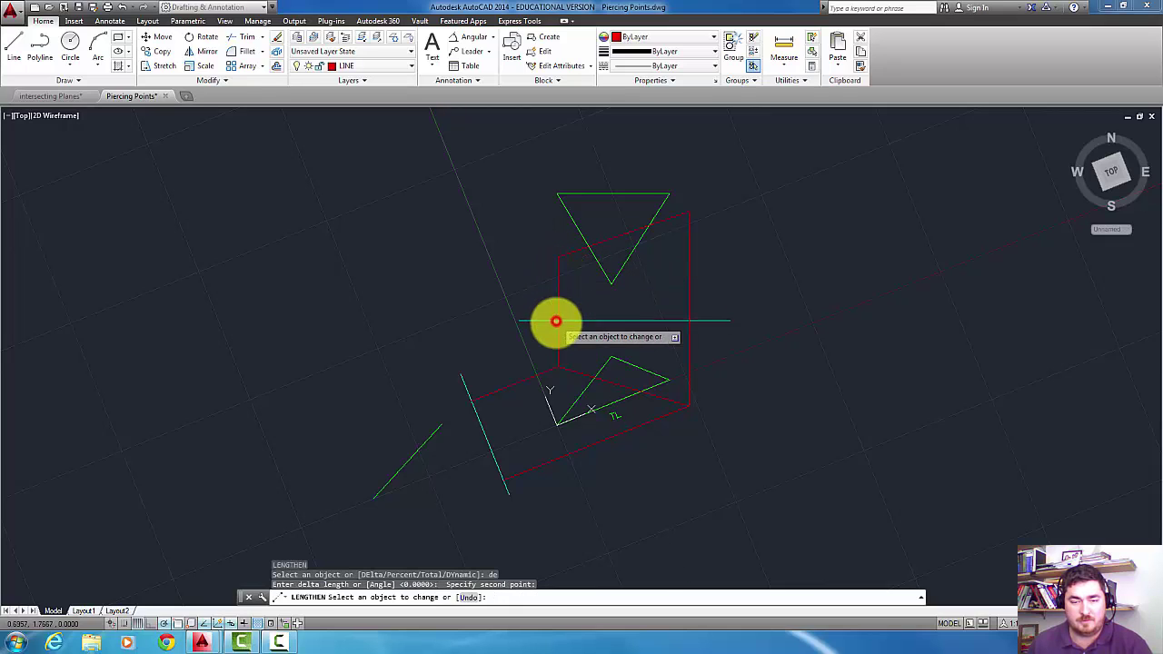
pyautogui.click(486, 396)
pyautogui.press('Return')
pyautogui.press('Return')
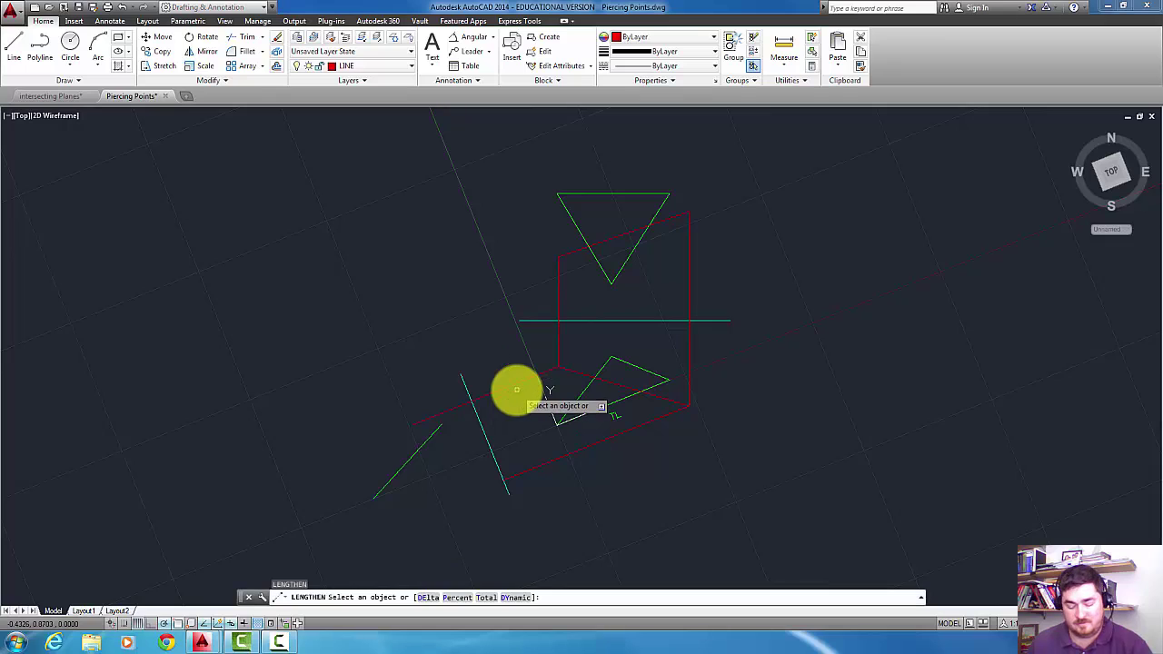
pyautogui.press('Return')
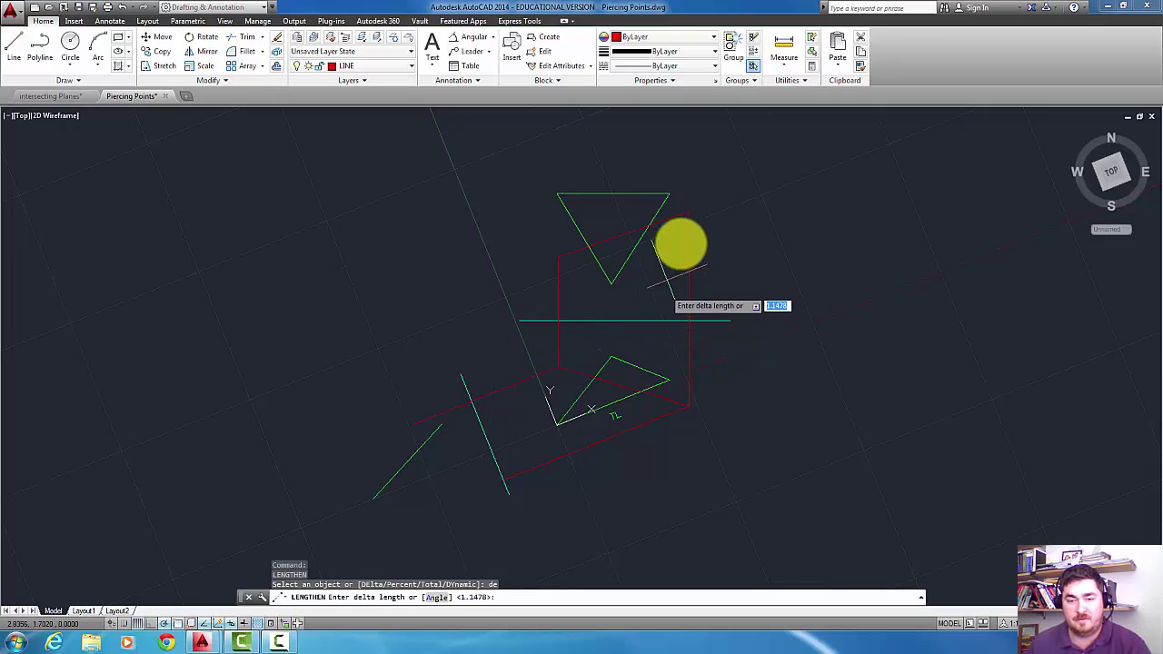
pyautogui.click(689, 212)
pyautogui.click(688, 319)
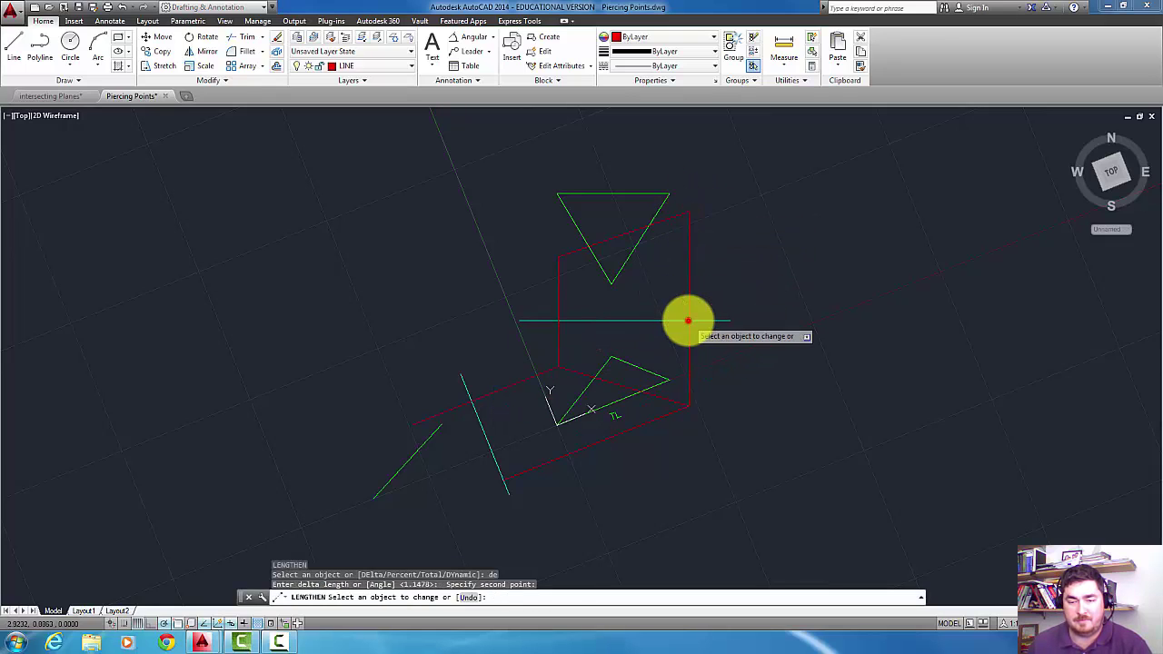
pyautogui.click(539, 467)
pyautogui.press('Return')
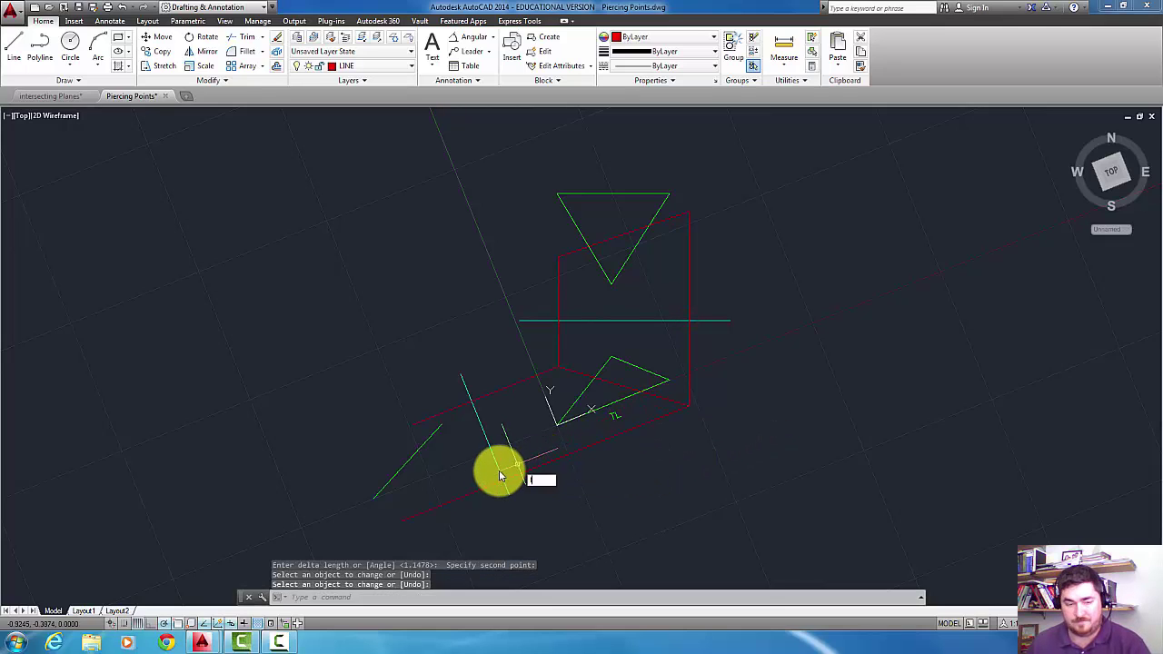
# Draw a short red line across the green edge view and delete the leftover red projectors
pyautogui.write('l')
pyautogui.press('Return')
pyautogui.click(403, 521)
pyautogui.click(418, 429)
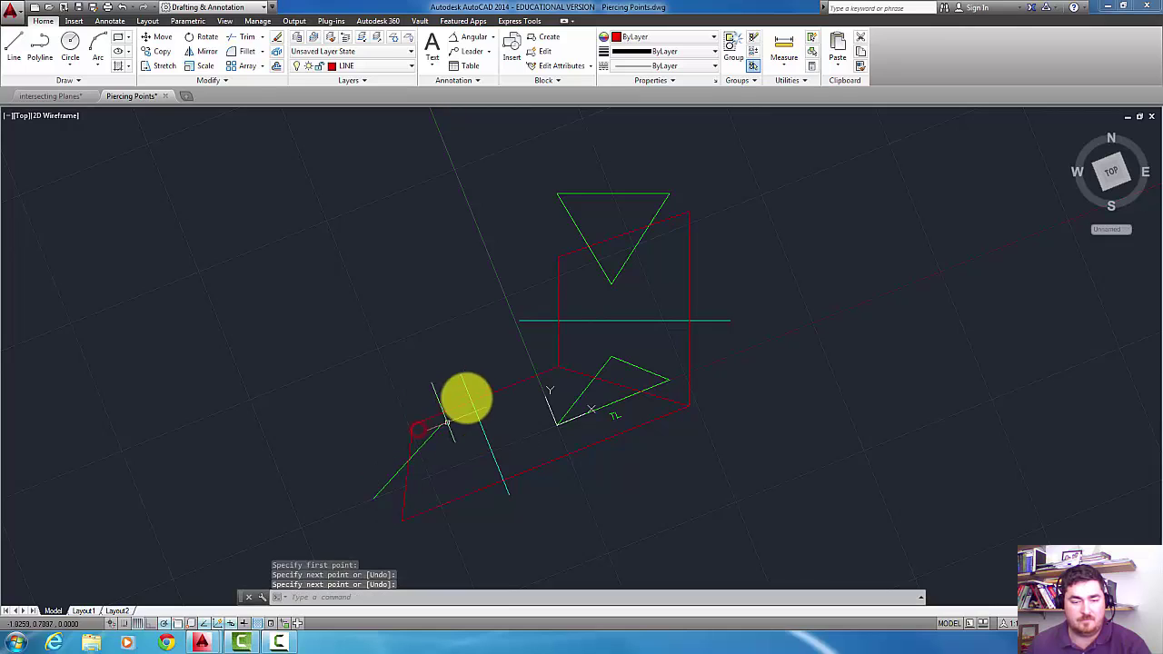
pyautogui.press('Escape')
pyautogui.click(459, 404)
pyautogui.click(463, 436)
pyautogui.click(462, 509)
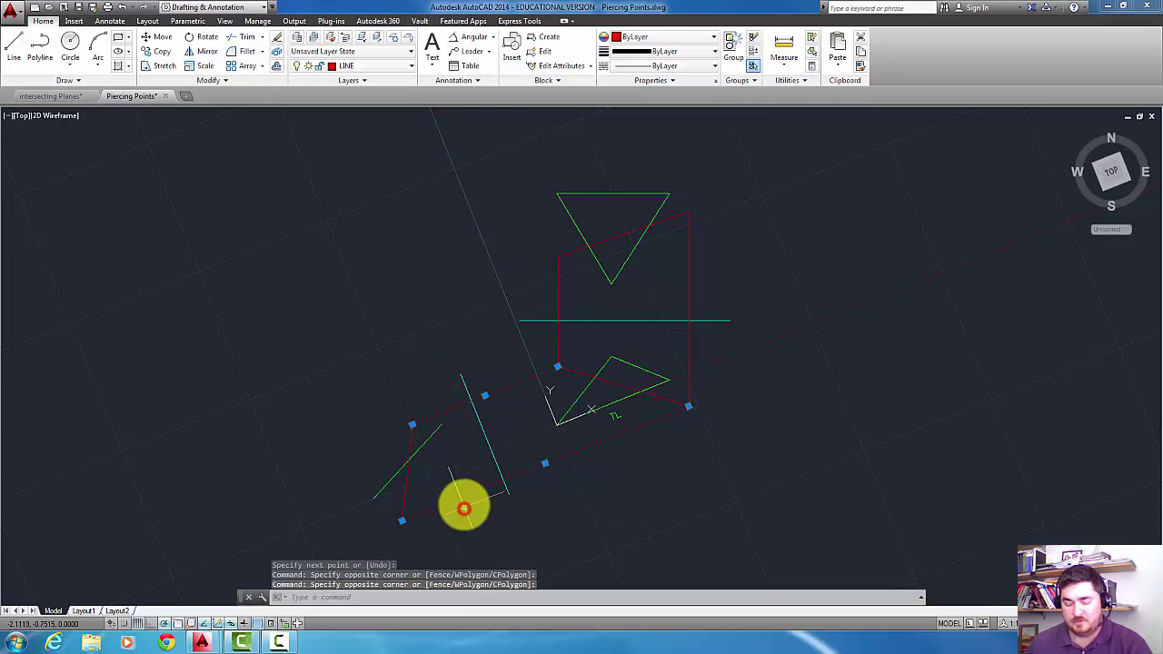
pyautogui.press('Delete')
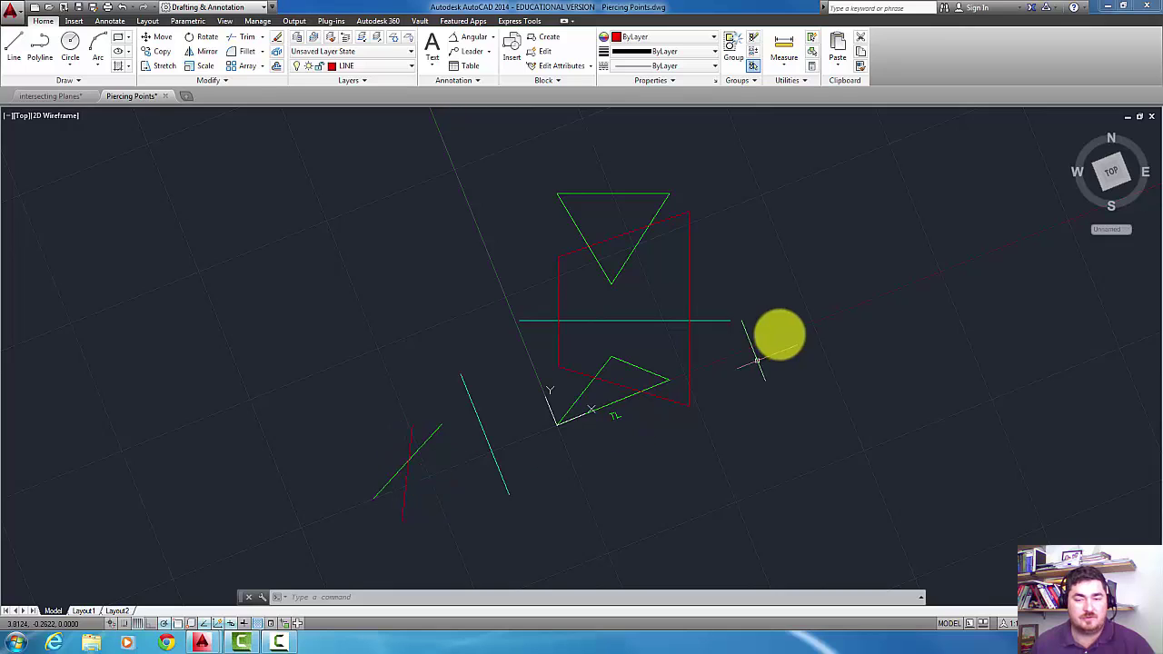
# Erase the red rectangle lines using a crossing selection
pyautogui.click(691, 338)
pyautogui.click(662, 341)
pyautogui.click(538, 342)
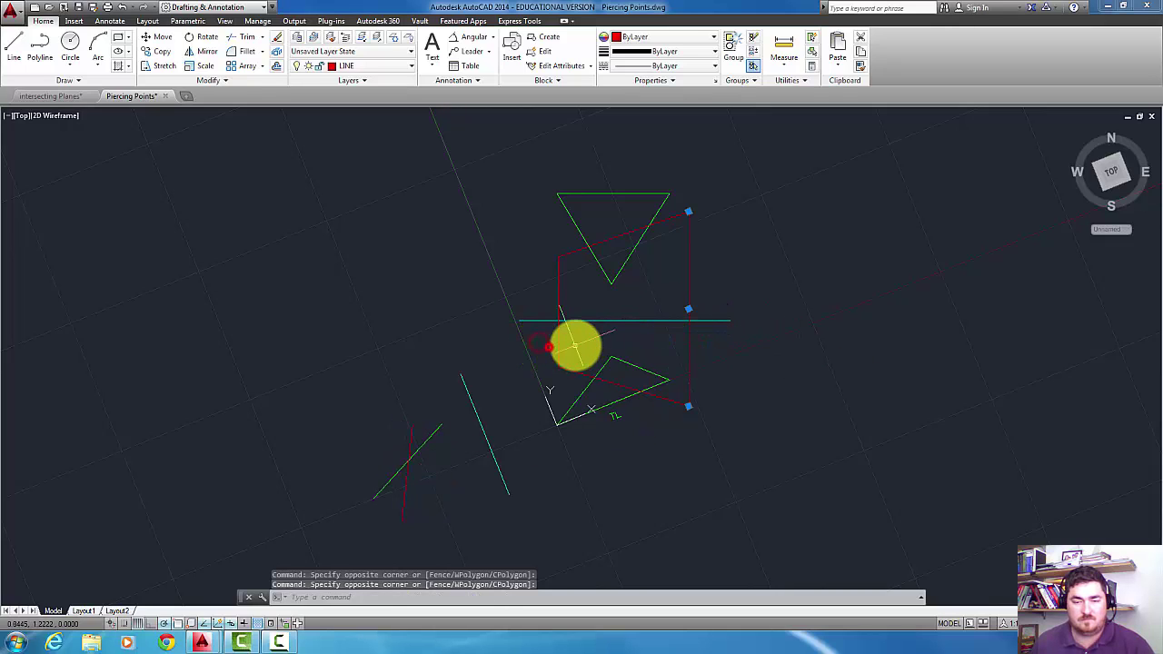
pyautogui.press('Delete')
# Draw a red line from the lower-left intersection to the lower triangle, then reset the UCS to World
pyautogui.press('l')
pyautogui.press('Return')
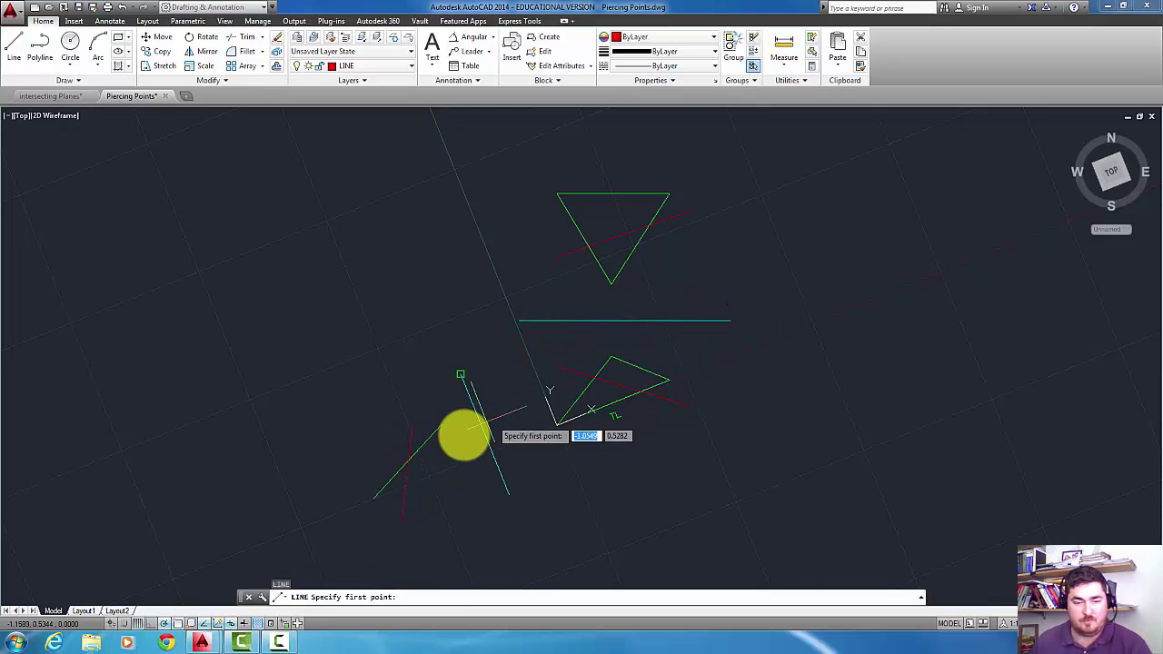
pyautogui.click(409, 457)
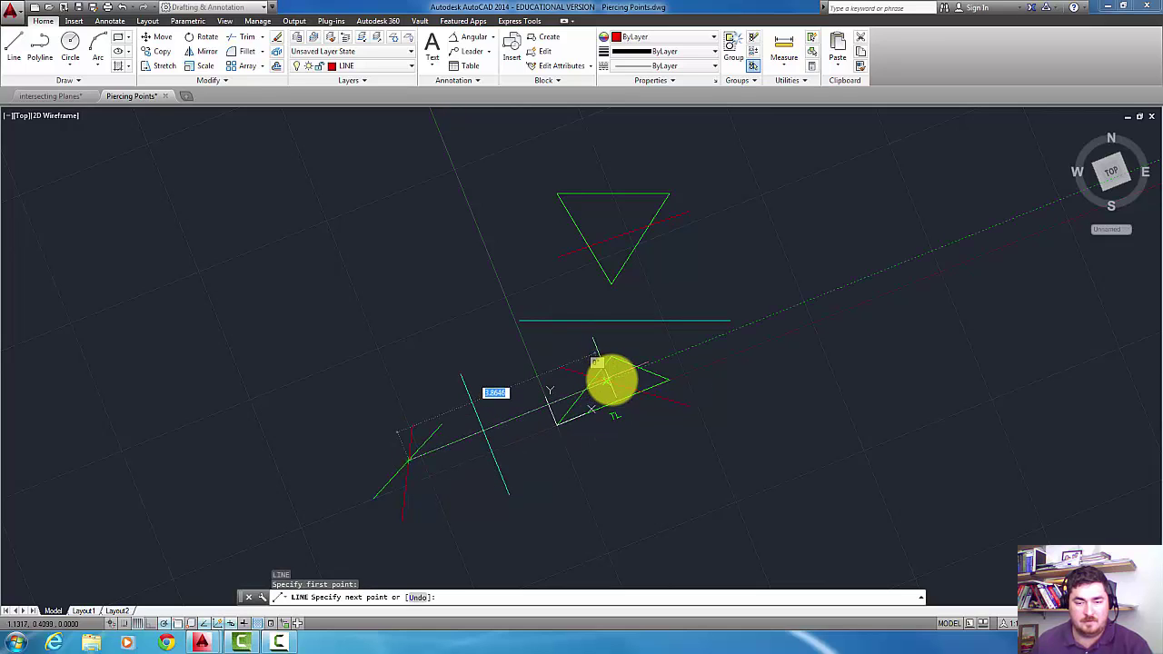
pyautogui.click(607, 379)
pyautogui.press('Escape')
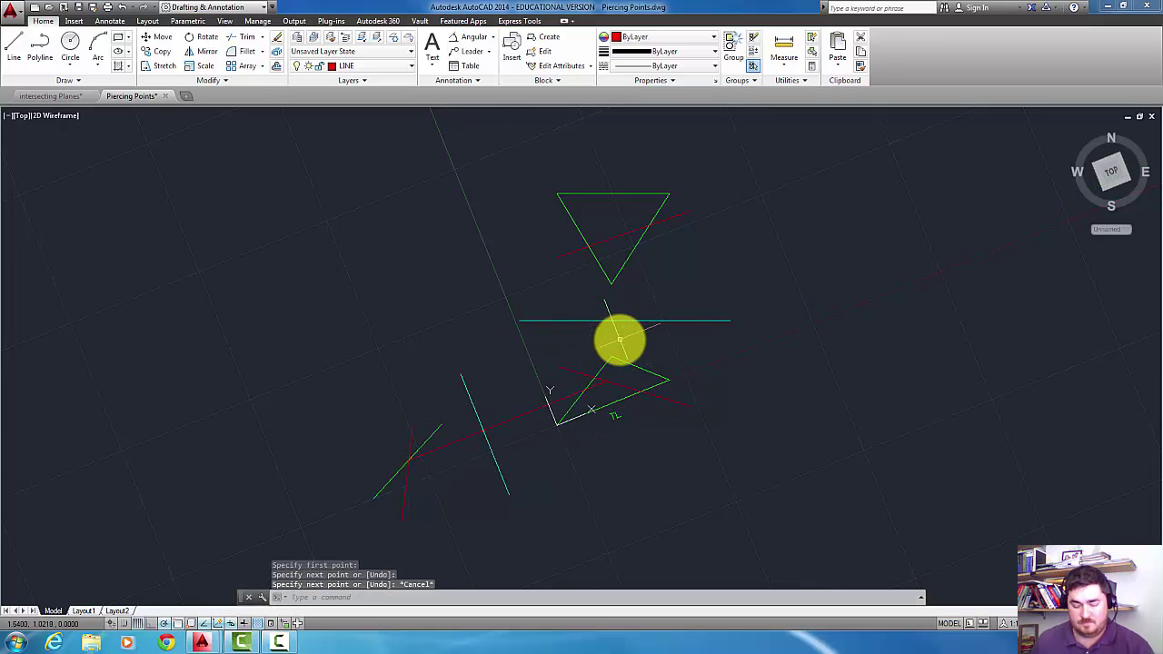
pyautogui.write('ucs')
pyautogui.press('Return')
pyautogui.press('Return')
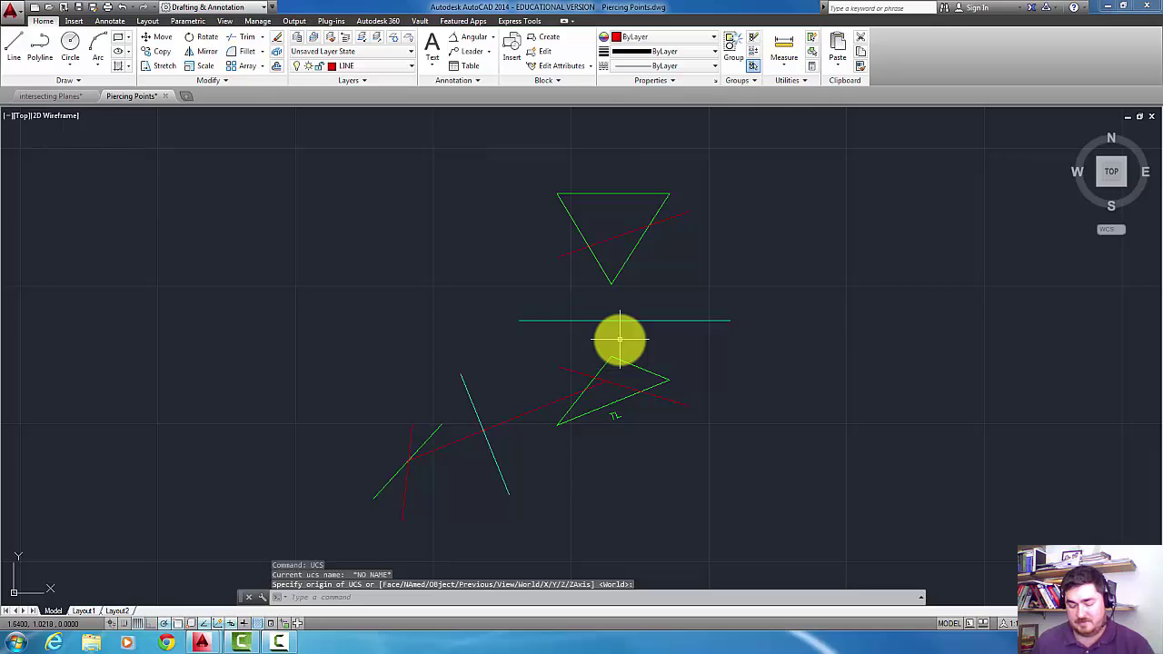
# Draw a vertical red line from the lower-view point straight up into the top triangle, then zoom in
pyautogui.write('l')
pyautogui.press('Return')
pyautogui.click(607, 379)
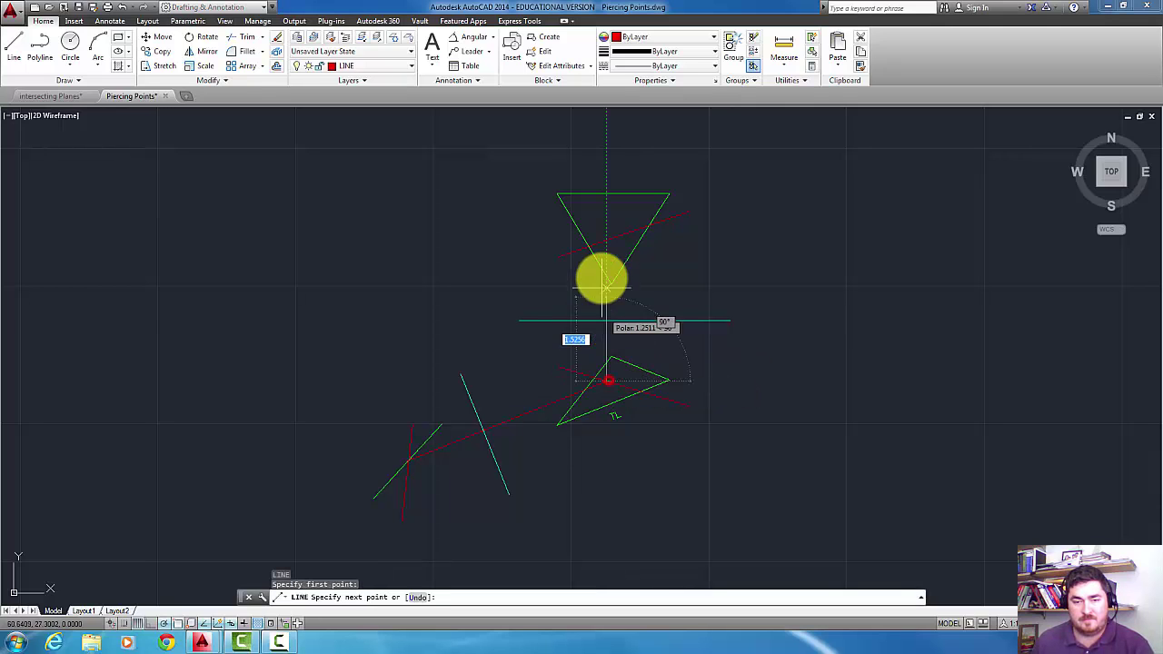
pyautogui.click(607, 241)
pyautogui.press('Return')
pyautogui.scroll(5, 605, 363)
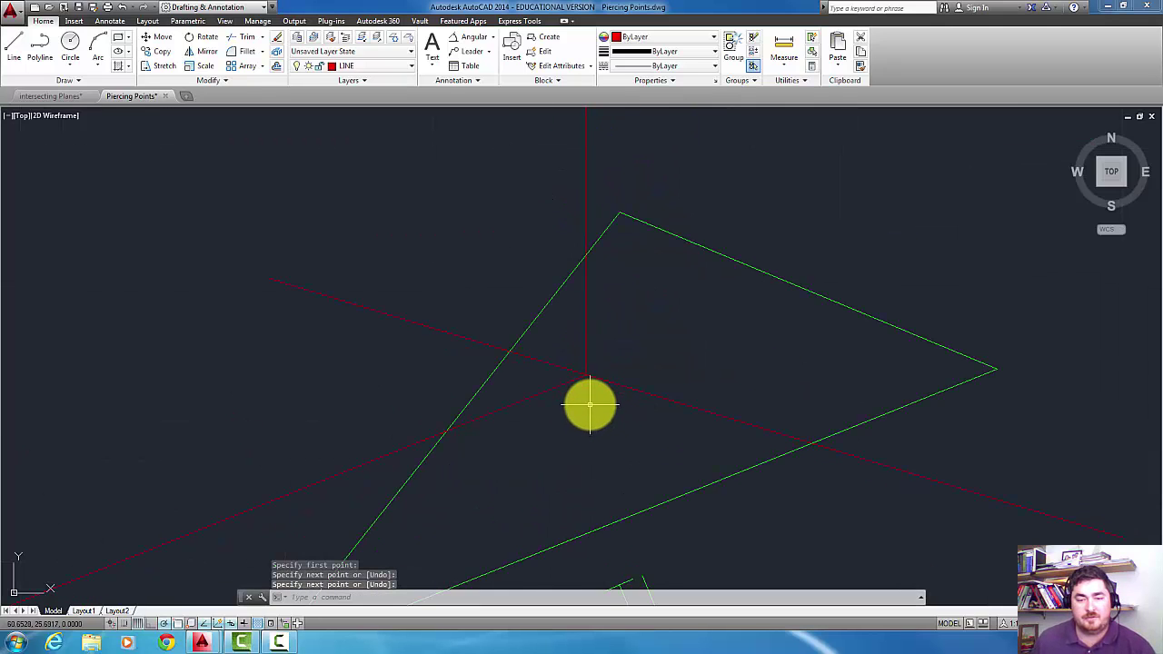
pyautogui.scroll(2, 590, 405)
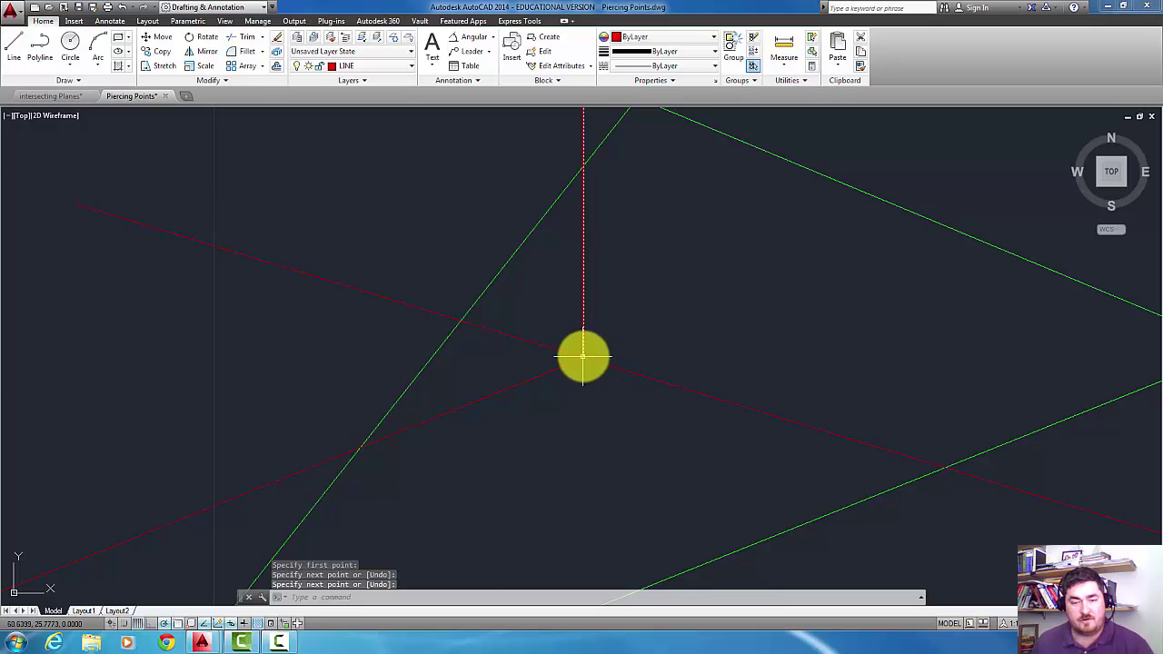
pyautogui.write('c')
pyautogui.press('Return')
# Draw small circles at the red-line intersections in the lower and top views, using the same radius
pyautogui.click(583, 357)
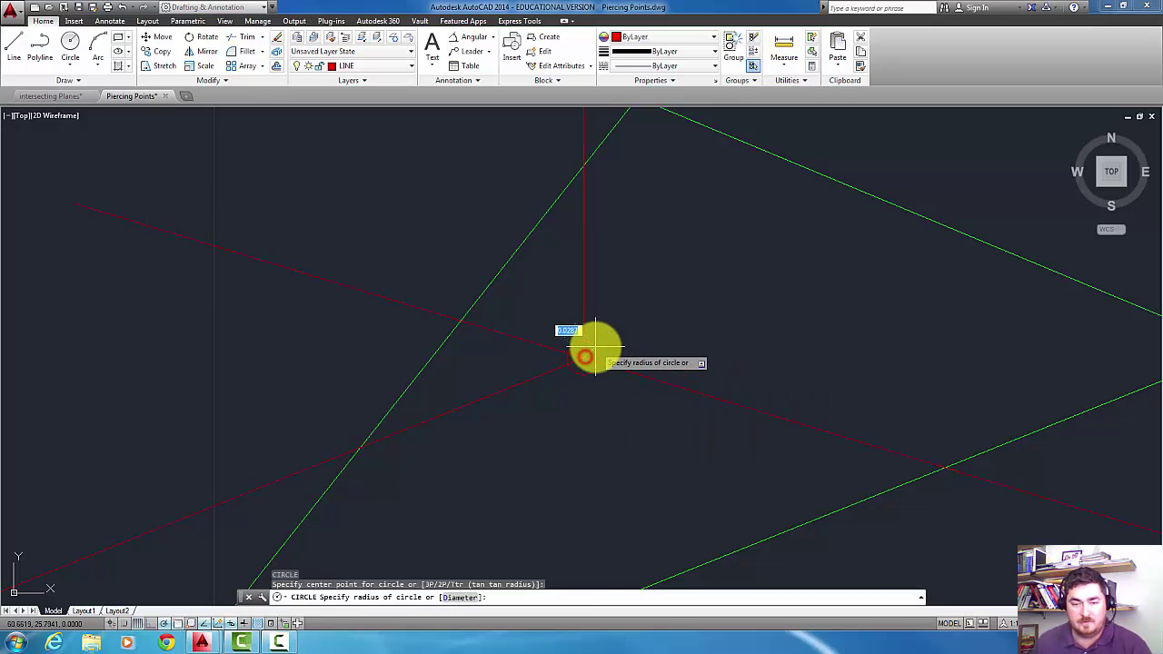
pyautogui.click(593, 348)
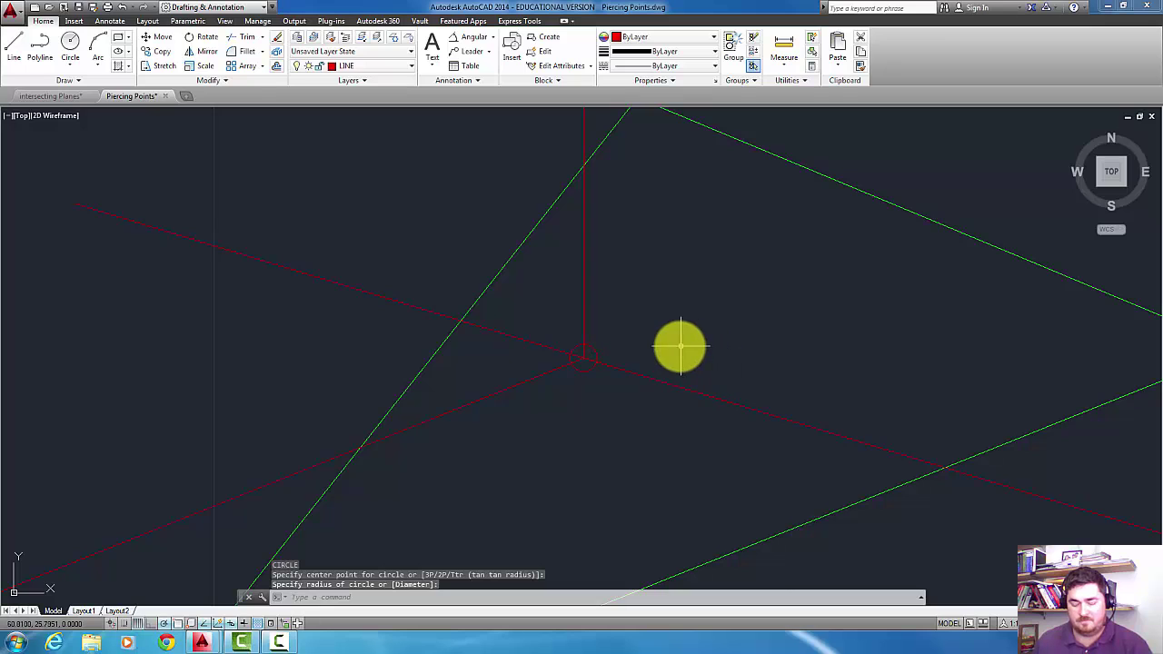
pyautogui.scroll(-3, 680, 346)
pyautogui.scroll(-2, 672, 281)
pyautogui.moveTo(618, 91); pyautogui.dragTo(615, 294, button='middle')
pyautogui.press('Return')
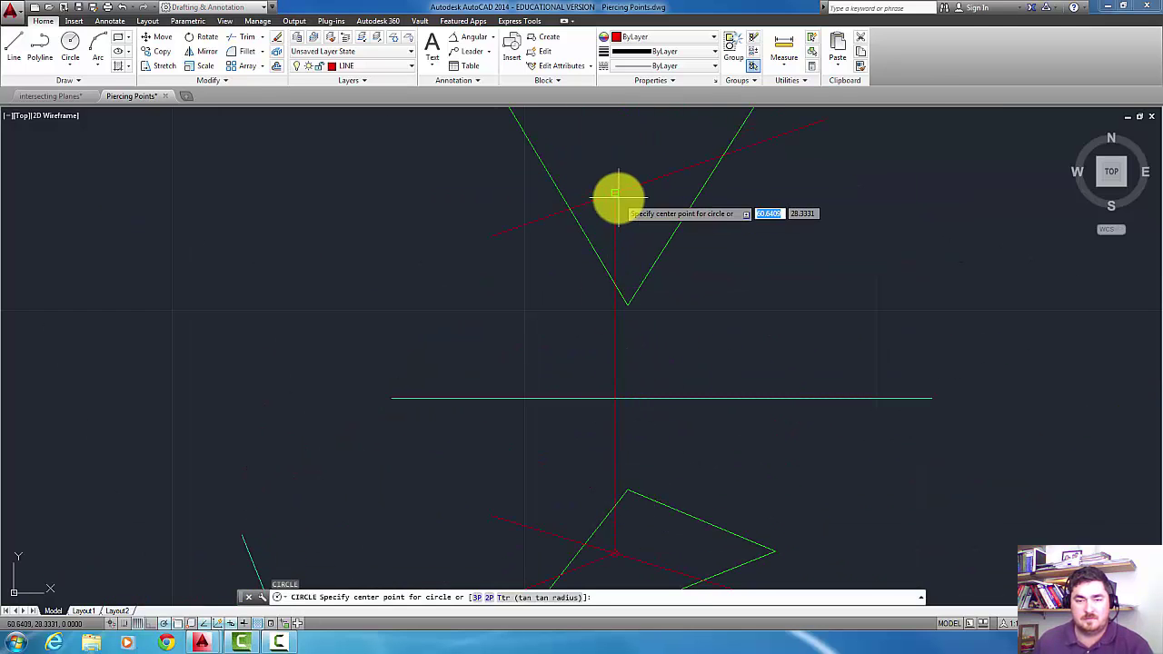
pyautogui.click(617, 194)
pyautogui.press('Return')
pyautogui.scroll(4, 613, 191)
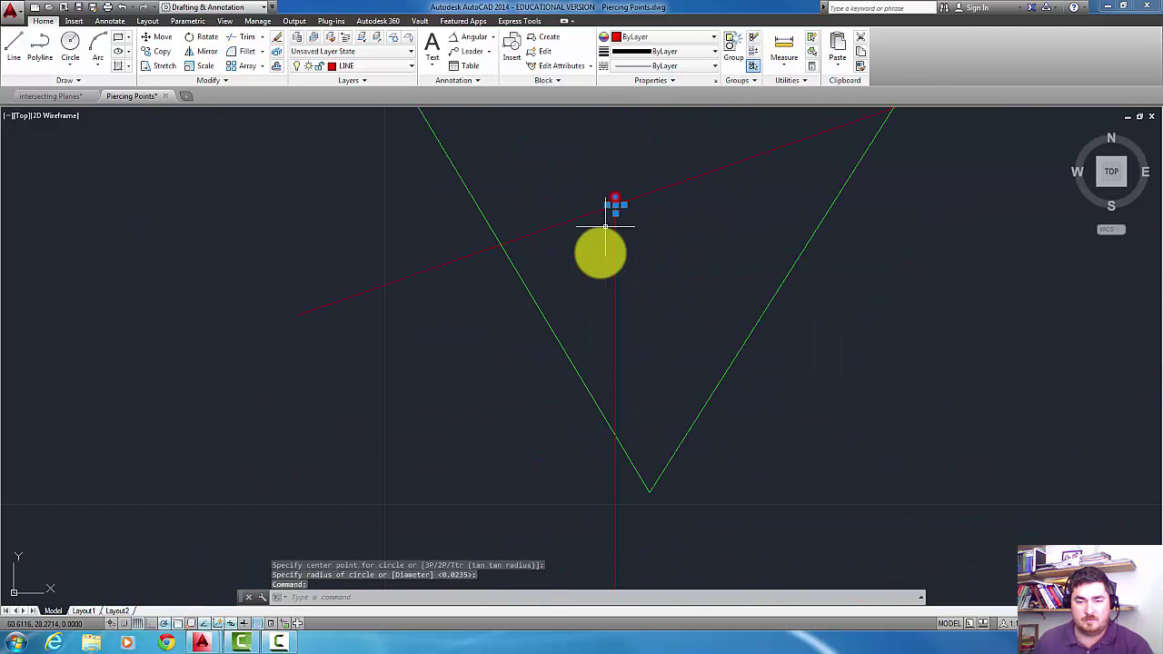
pyautogui.scroll(-4, 605, 225)
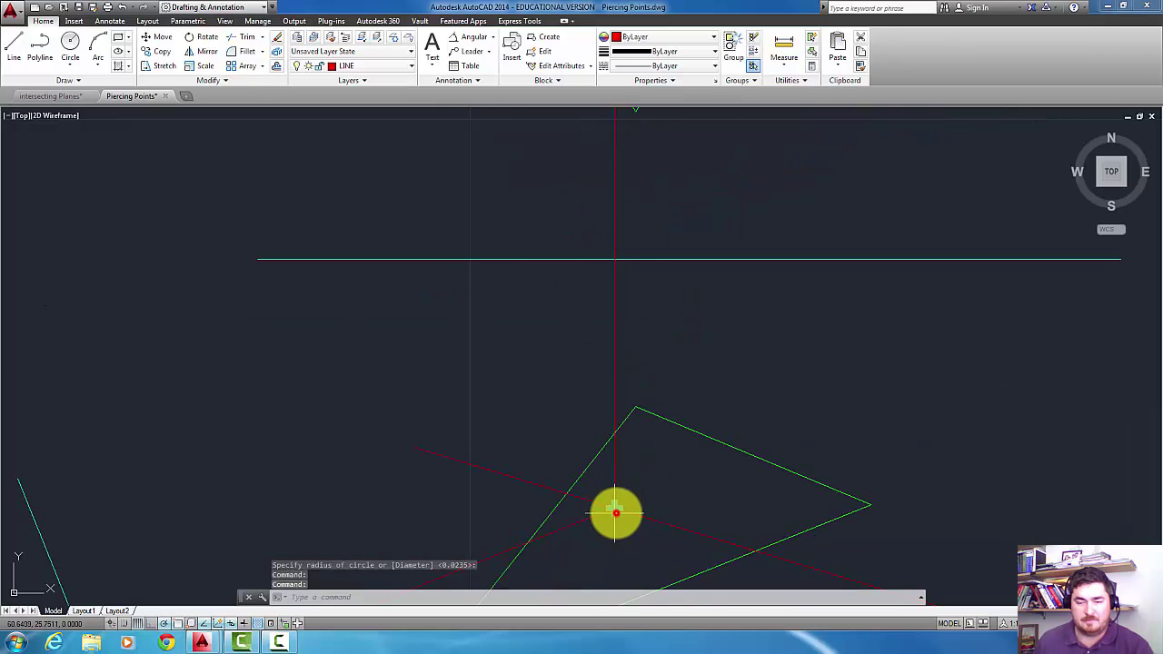
pyautogui.click(616, 513)
pyautogui.click(373, 69)
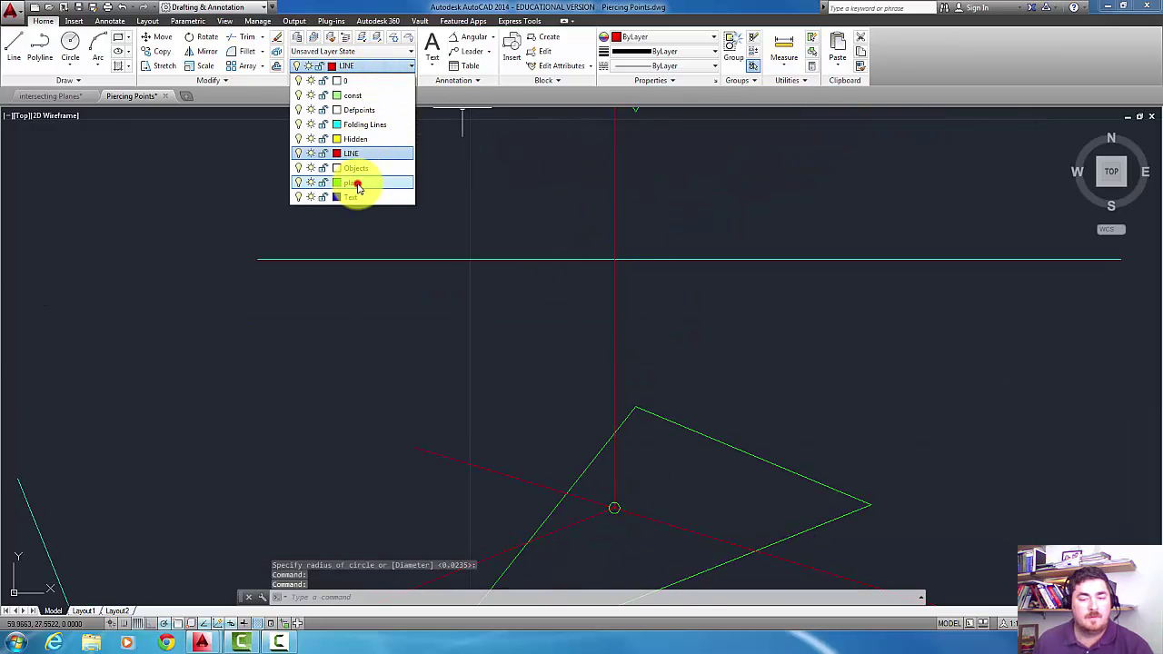
# Move the selected piercing-point circle onto the plane layer
pyautogui.click(356, 182)
pyautogui.press('Escape')
pyautogui.scroll(-2, 666, 342)
# Window-select and erase the two red vertical projection lines, recentring both triangles
pyautogui.click(538, 384)
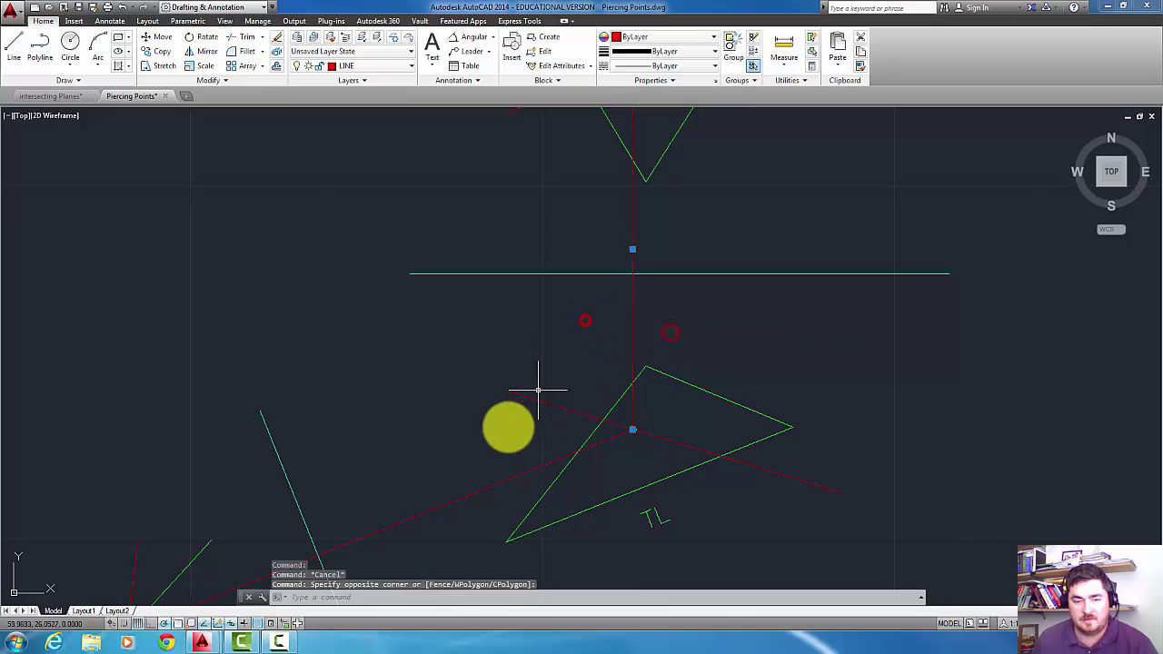
pyautogui.click(444, 511)
pyautogui.press('Delete')
pyautogui.scroll(-2, 497, 454)
pyautogui.moveTo(508, 427); pyautogui.dragTo(554, 366, button='middle')
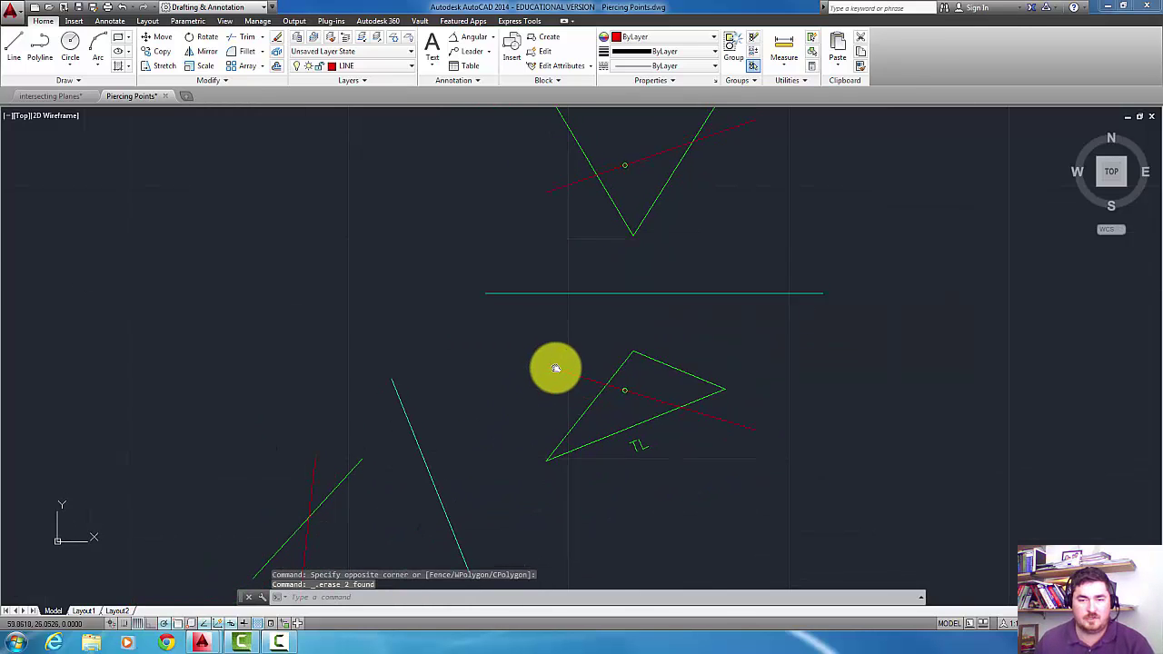
pyautogui.moveTo(721, 397)
pyautogui.mouseDown(button='middle')
pyautogui.moveTo(654, 395)
pyautogui.moveTo(651, 355)
pyautogui.moveTo(629, 326)
pyautogui.mouseUp(button='middle')
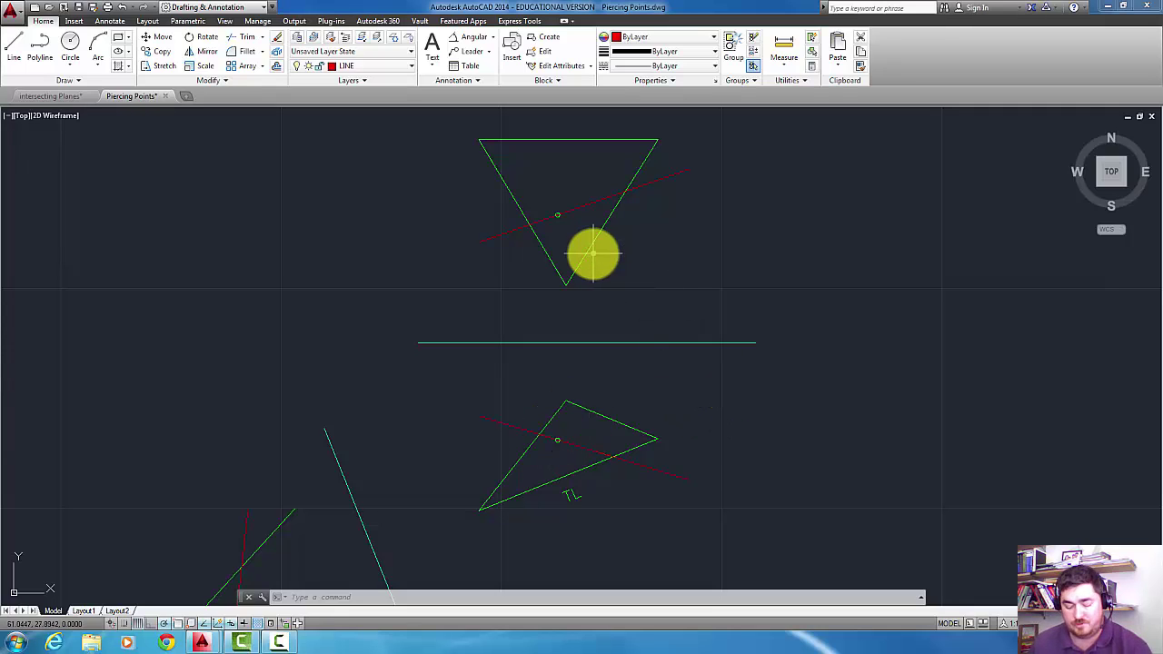
# Draw a second vertical red line from the lower triangle's edge intersection up into the top triangle
pyautogui.press('Return')
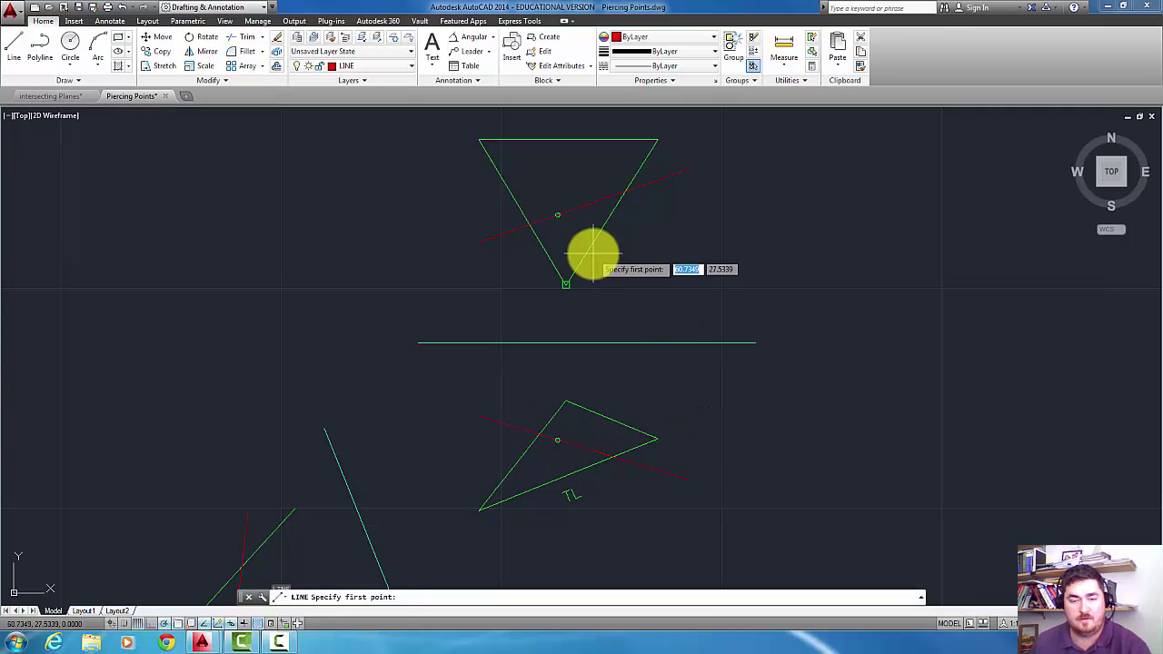
pyautogui.click(540, 438)
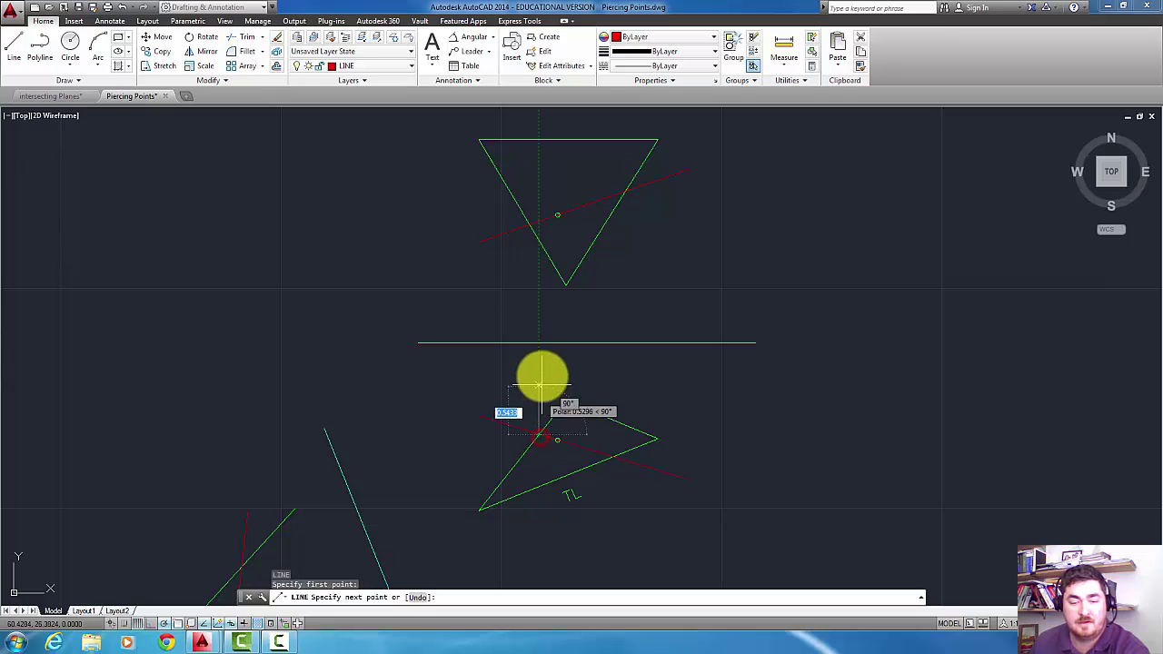
pyautogui.click(540, 241)
pyautogui.press('Escape')
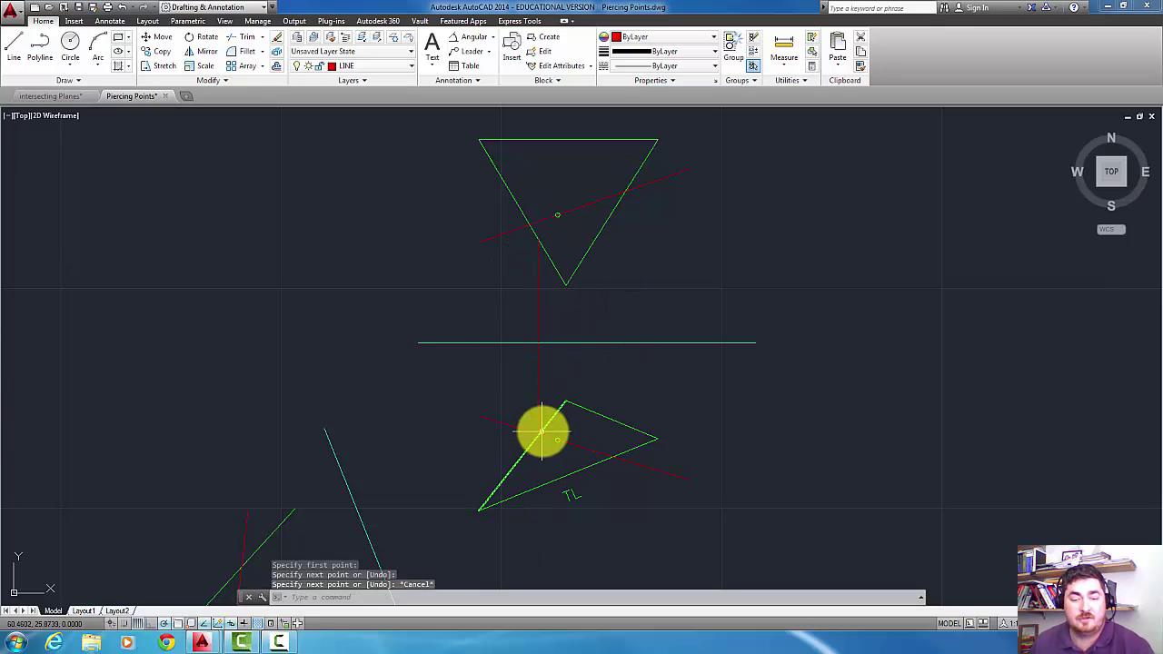
pyautogui.click(544, 429)
pyautogui.press('Escape')
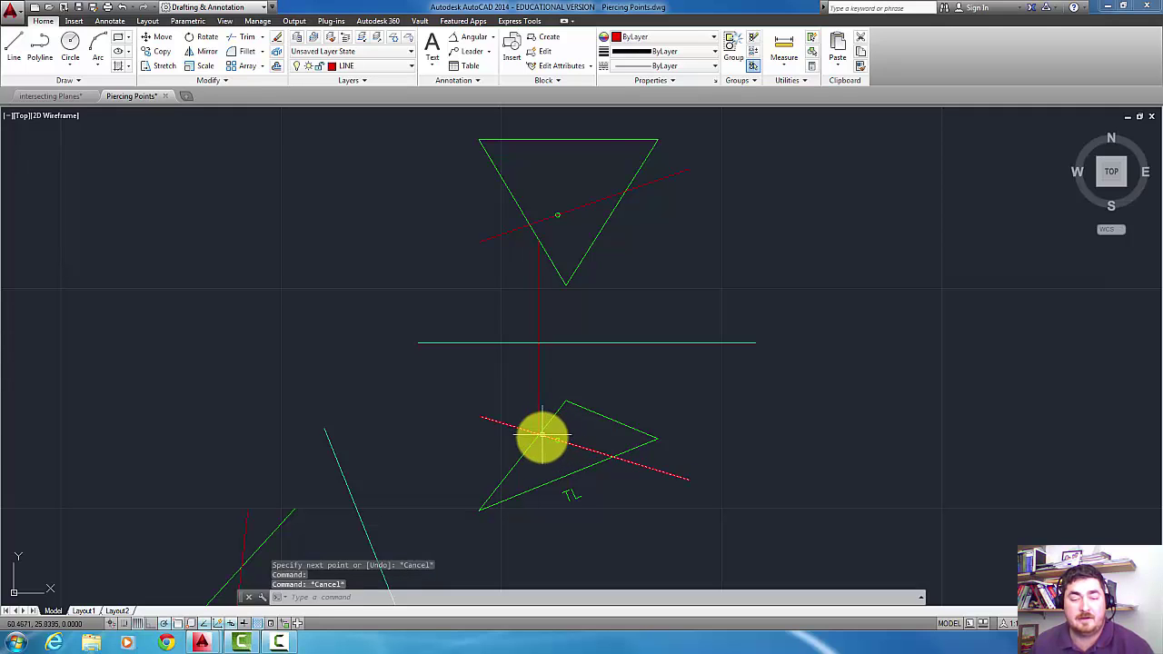
pyautogui.scroll(8, 547, 444)
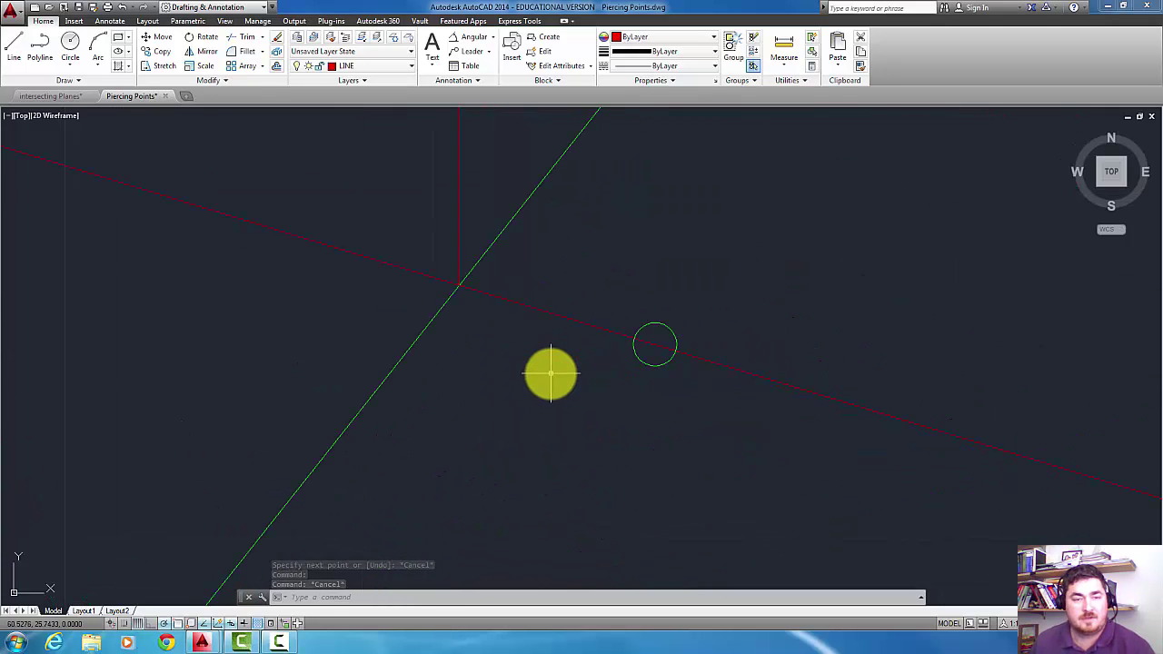
# Break the red line at the green edge intersection and at the small circle
pyautogui.click(234, 83)
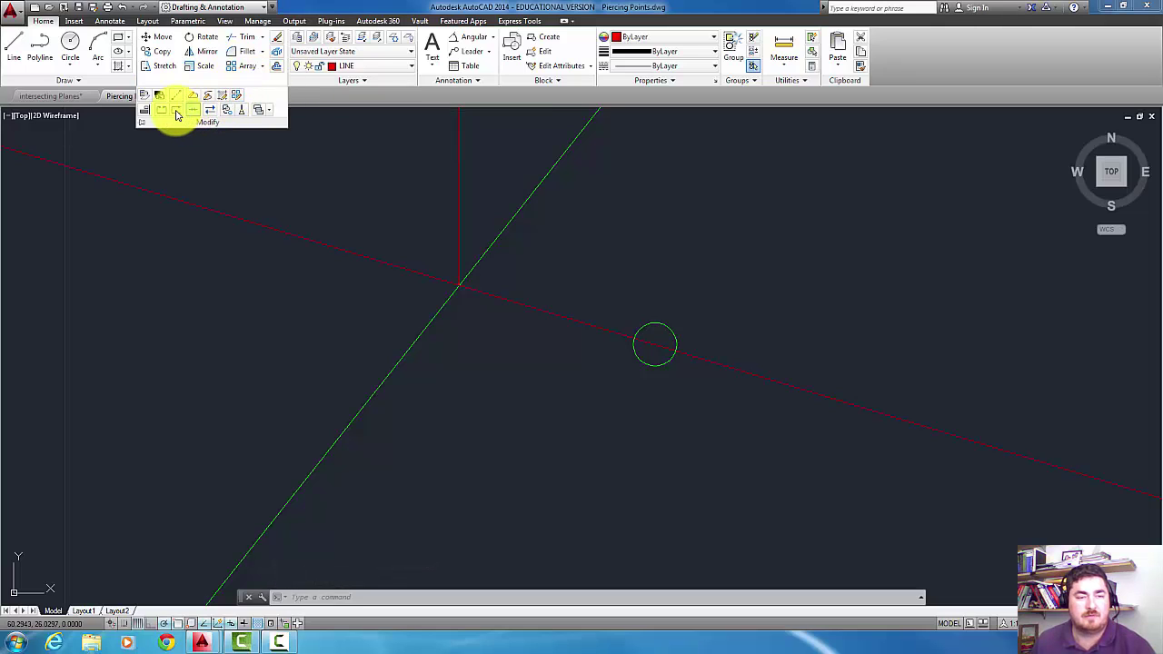
pyautogui.click(177, 110)
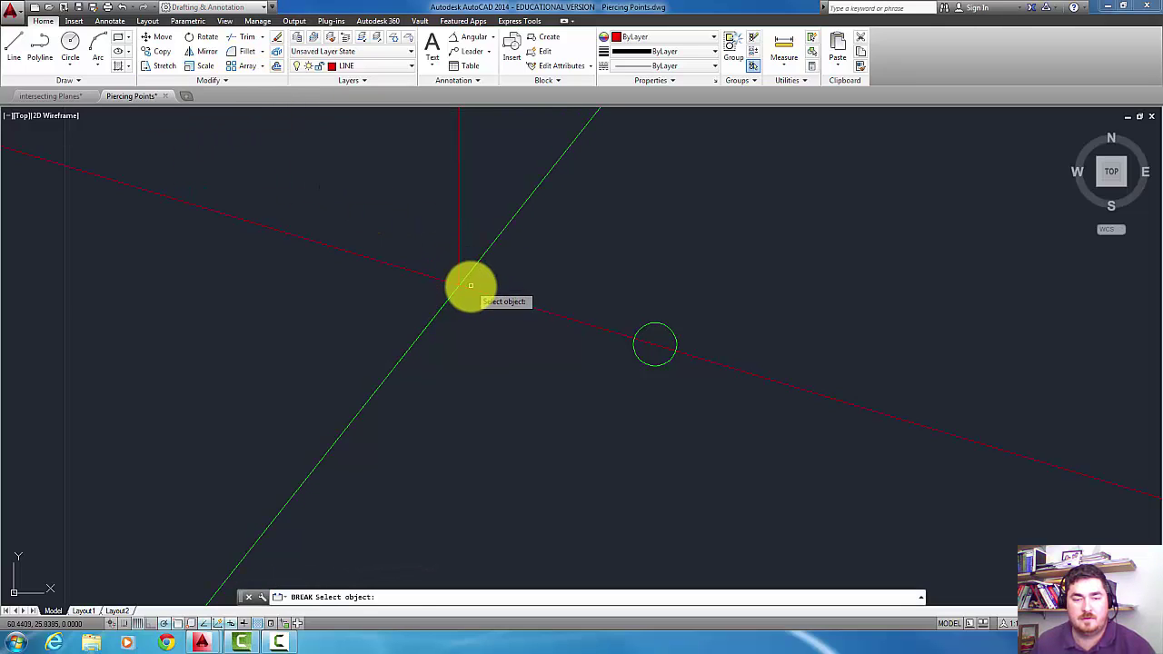
pyautogui.click(471, 289)
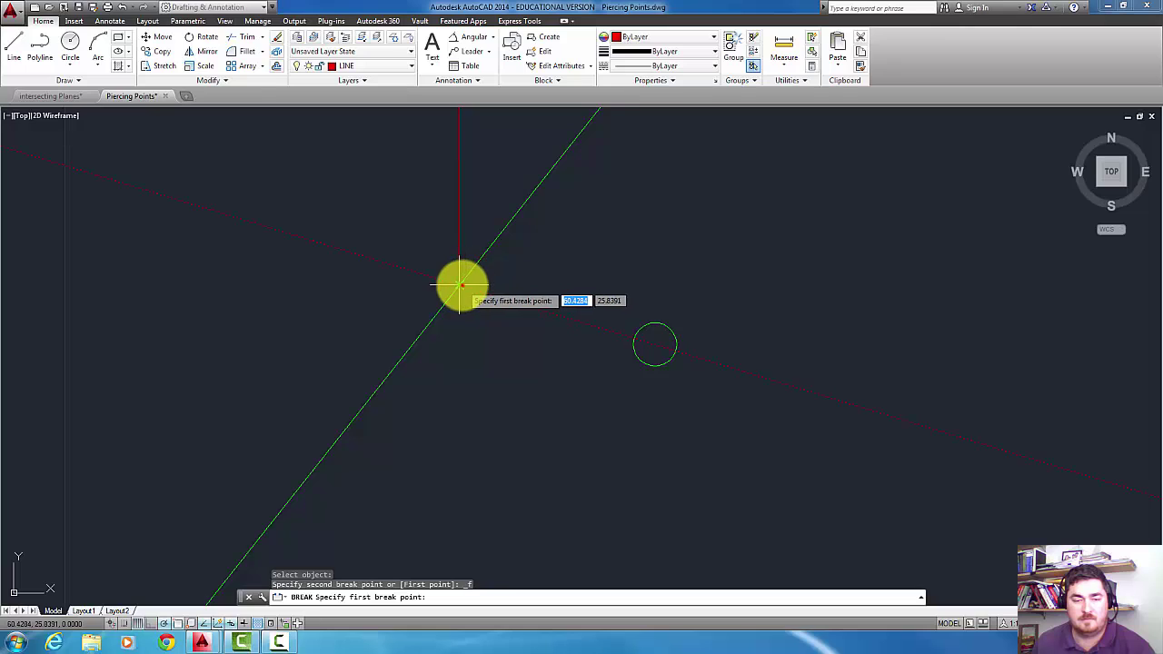
pyautogui.click(461, 285)
pyautogui.click(221, 80)
pyautogui.click(175, 110)
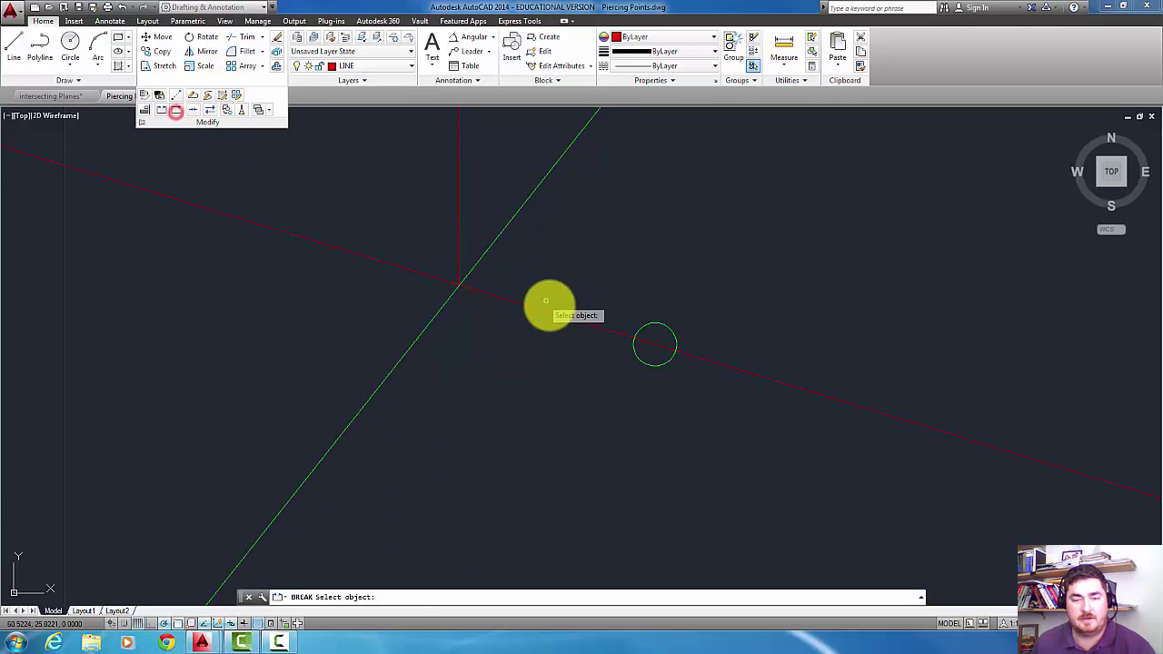
pyautogui.click(550, 313)
pyautogui.click(673, 331)
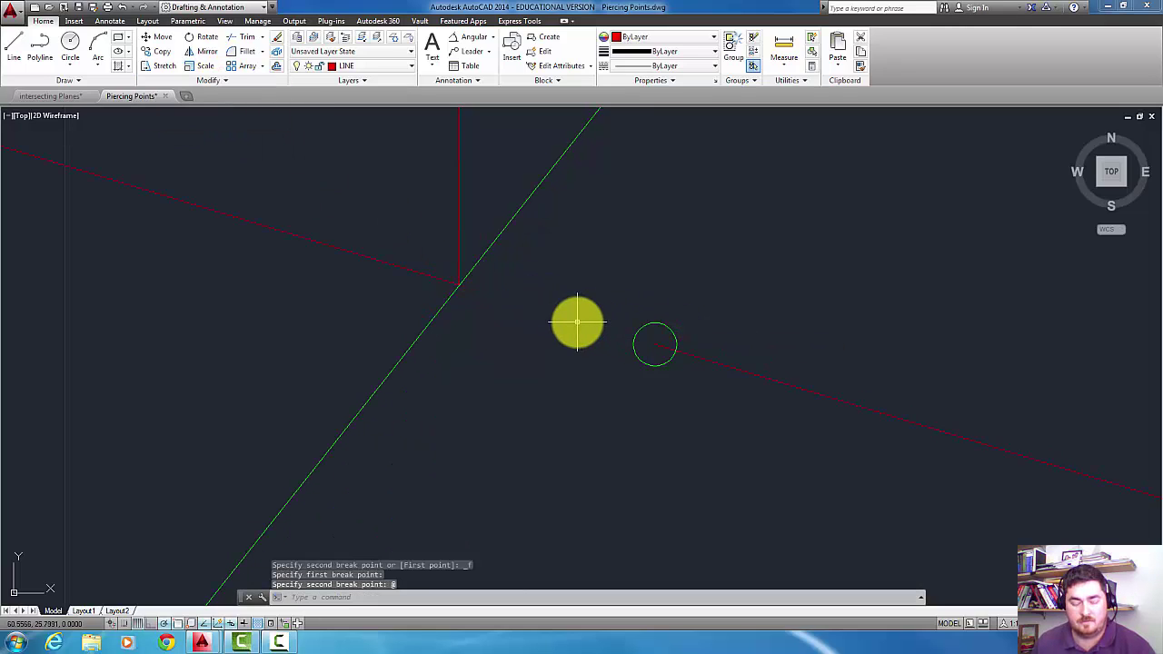
# Draw a new line from the small circle's centre to the red-green intersection
pyautogui.write('l')
pyautogui.press('Return')
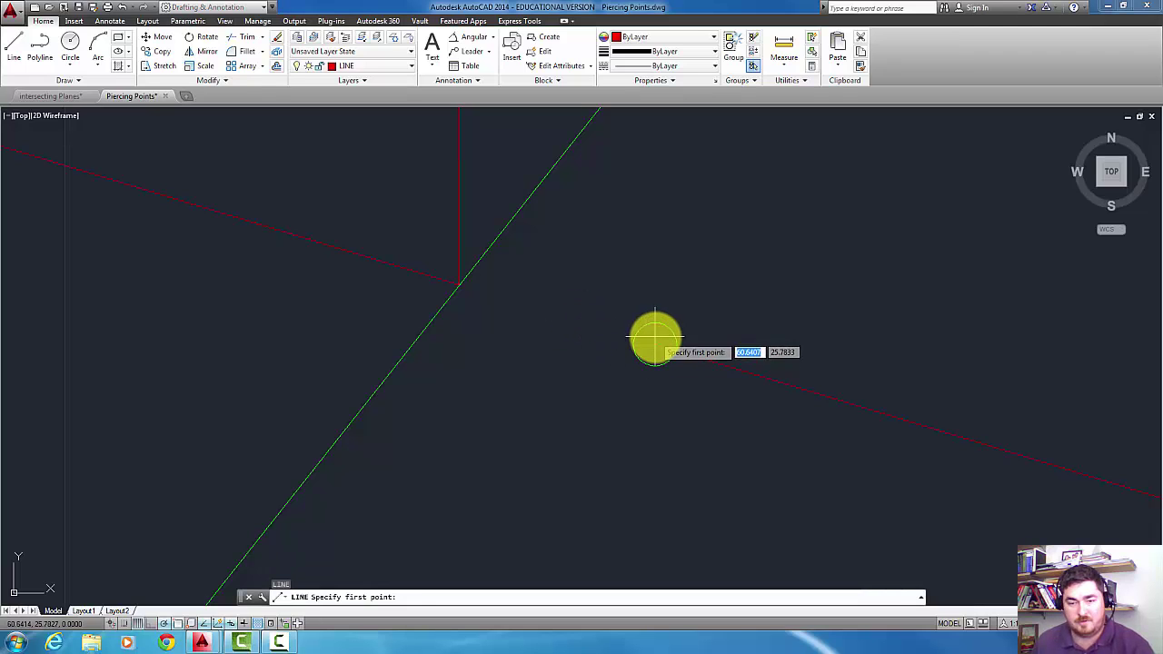
pyautogui.click(655, 345)
pyautogui.click(459, 284)
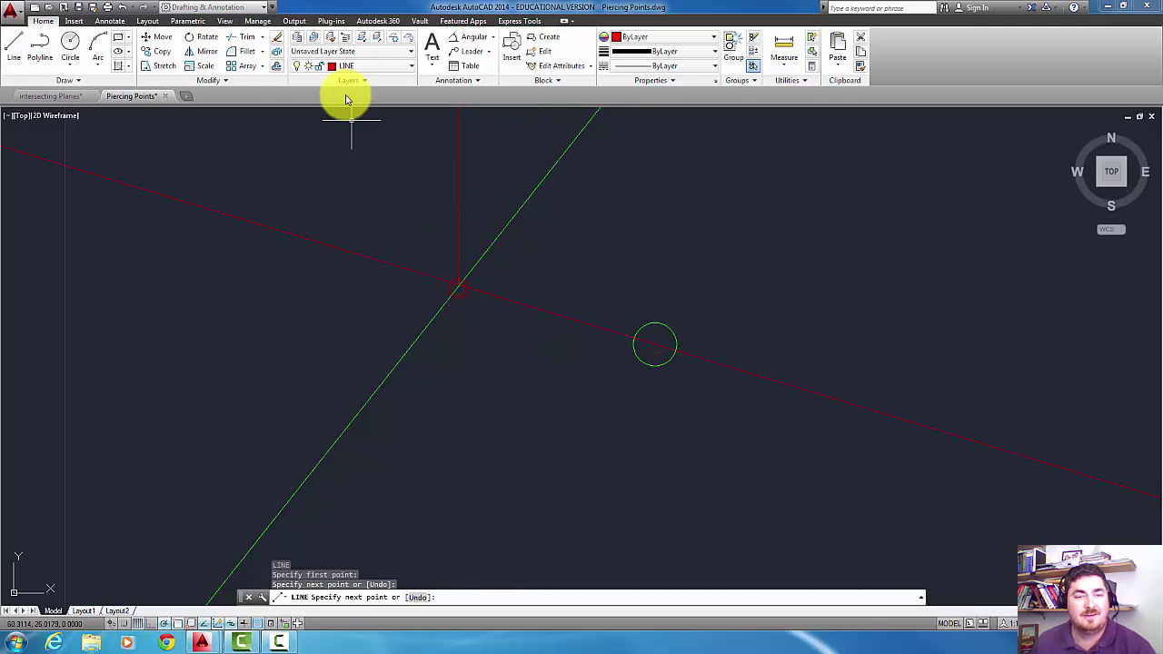
pyautogui.press('Escape')
# Put the new line piece on the Hidden layer and select the vertical red line
pyautogui.click(527, 313)
pyautogui.rightClick(530, 307)
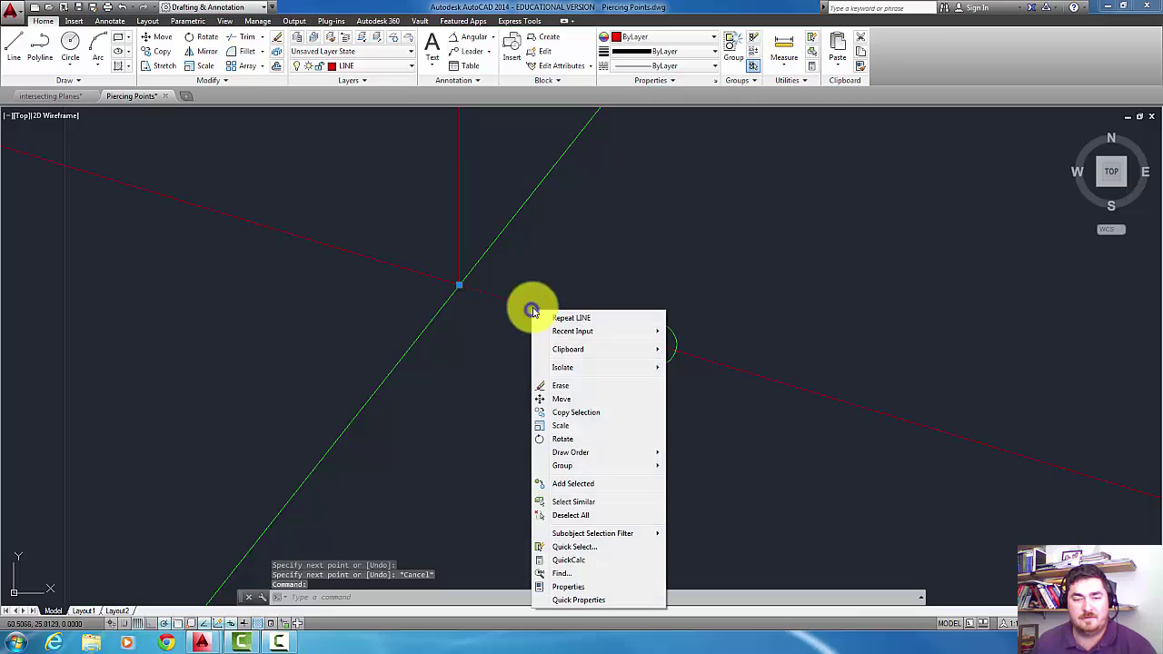
pyautogui.press('Escape')
pyautogui.click(385, 71)
pyautogui.click(368, 134)
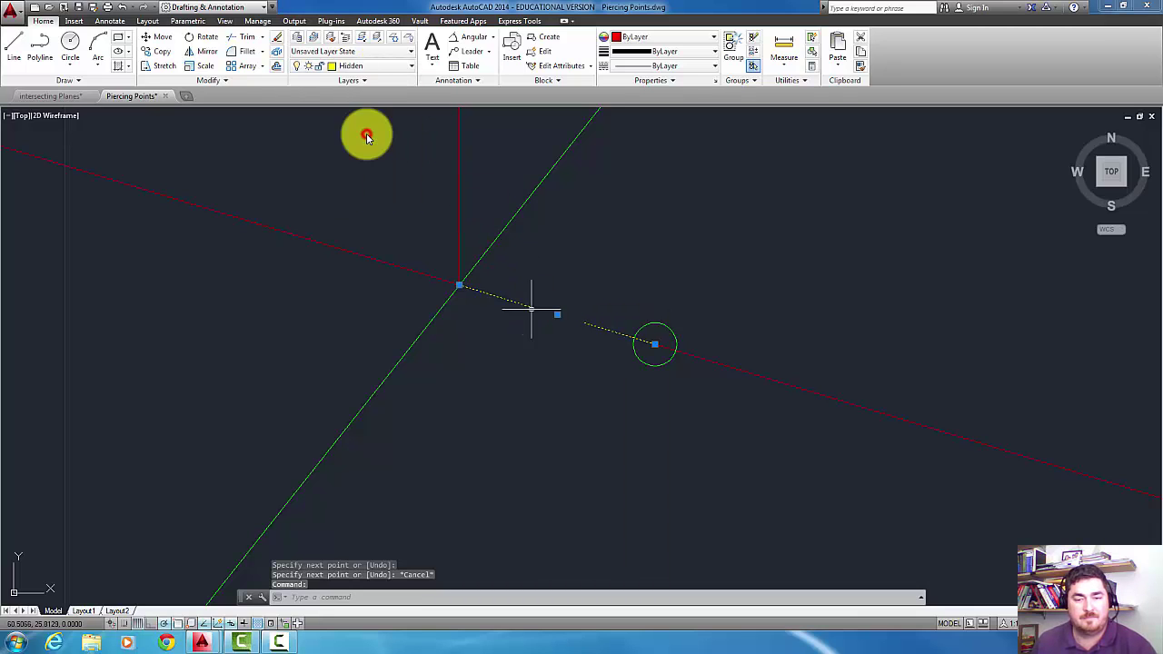
pyautogui.press('Escape')
pyautogui.press('Escape')
pyautogui.scroll(-5, 615, 252)
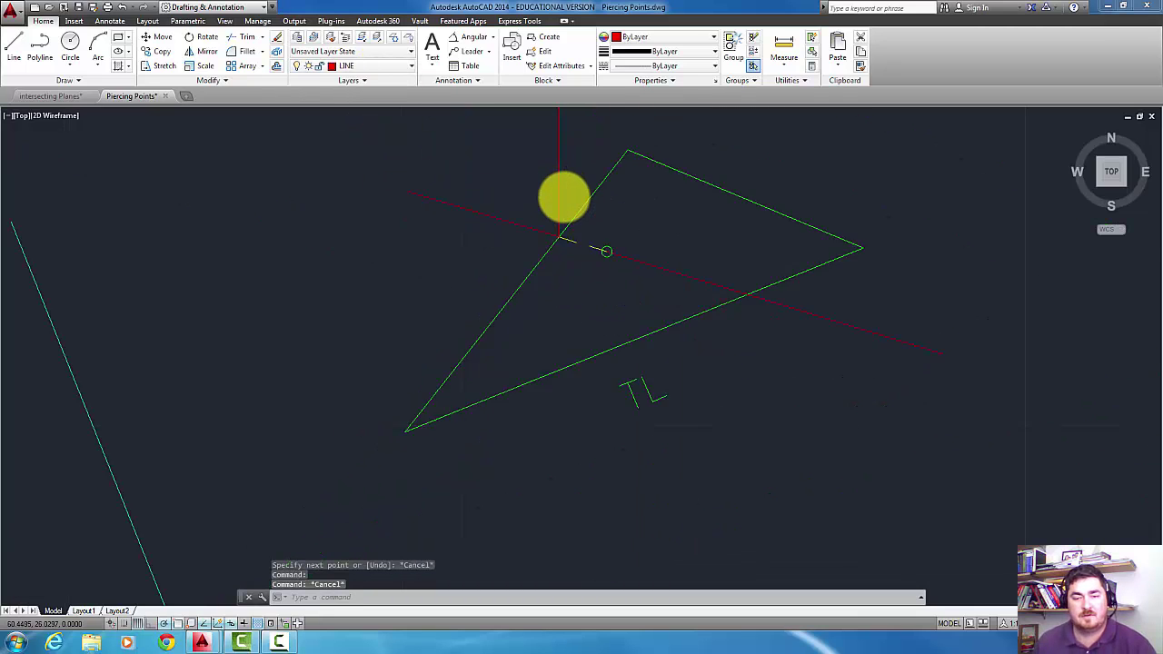
pyautogui.click(586, 272)
pyautogui.click(545, 261)
pyautogui.press('Delete')
pyautogui.middleClick(559, 309)
pyautogui.middleClick(559, 309)
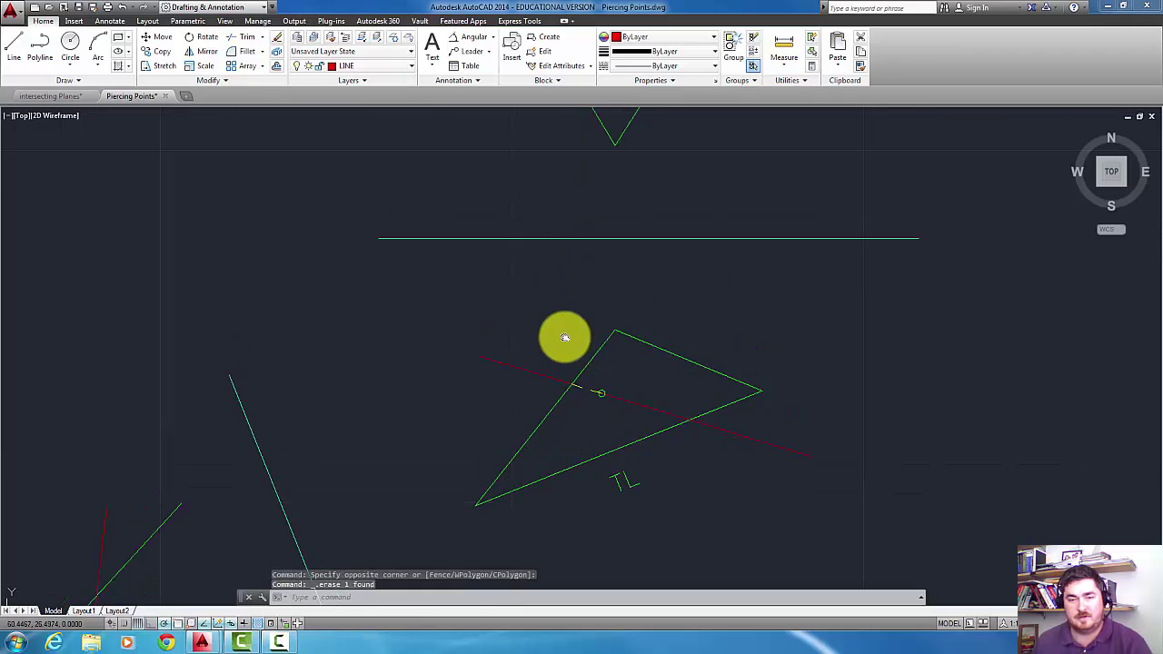
pyautogui.write('l')
pyautogui.press('Return')
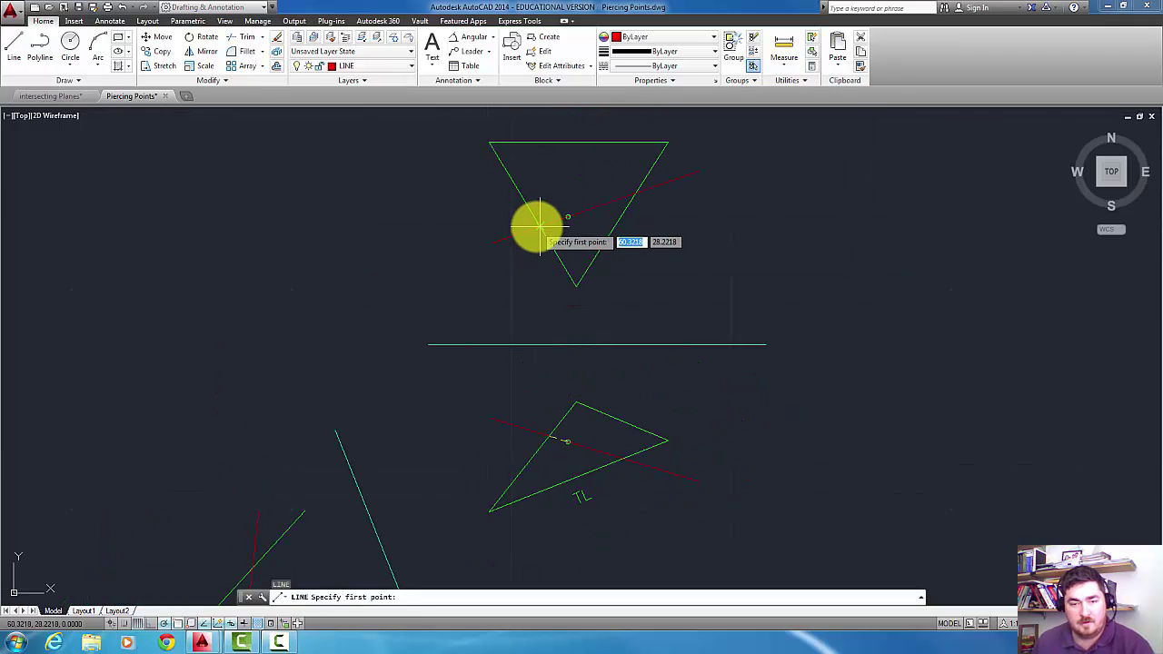
pyautogui.click(540, 226)
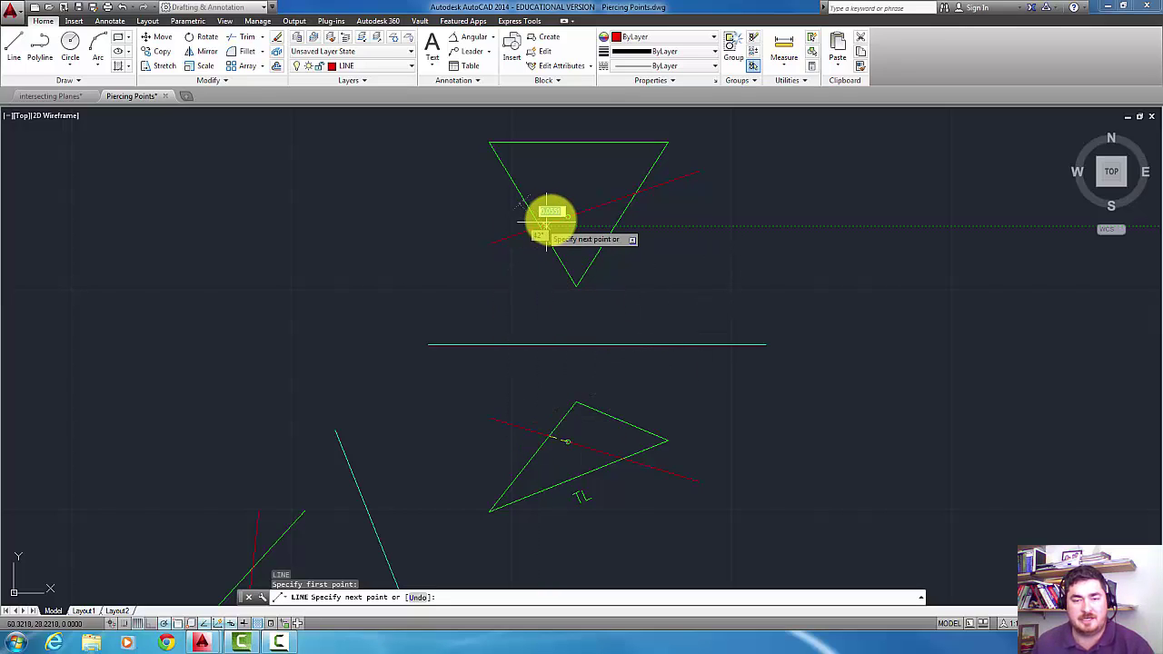
pyautogui.press('Escape')
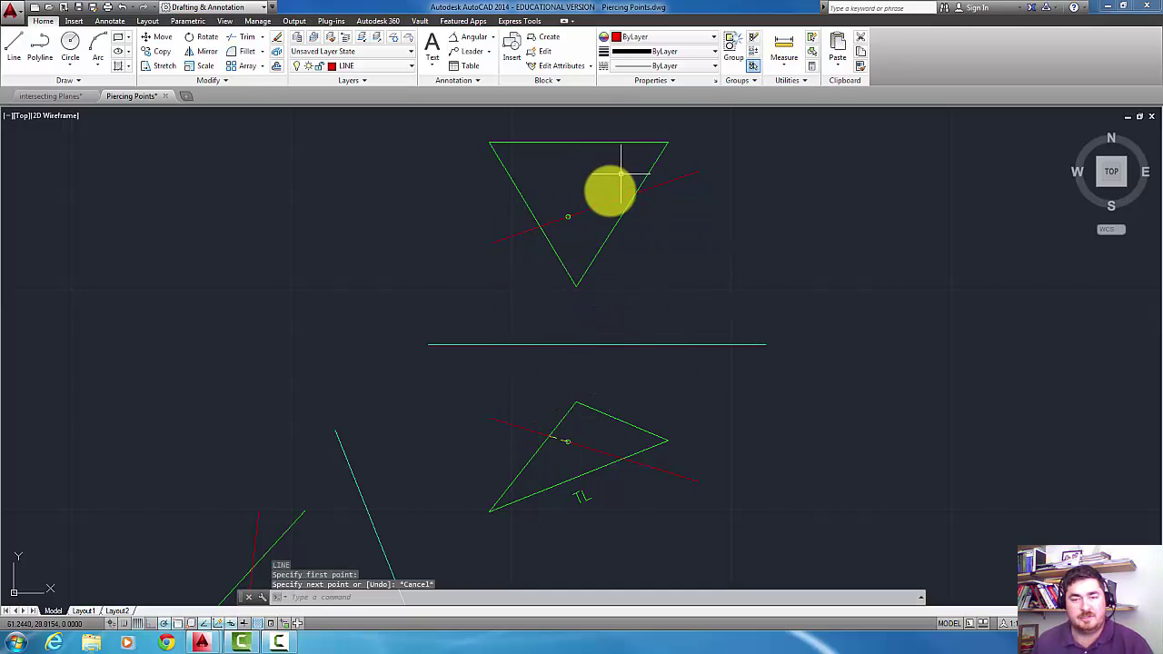
pyautogui.press('space')
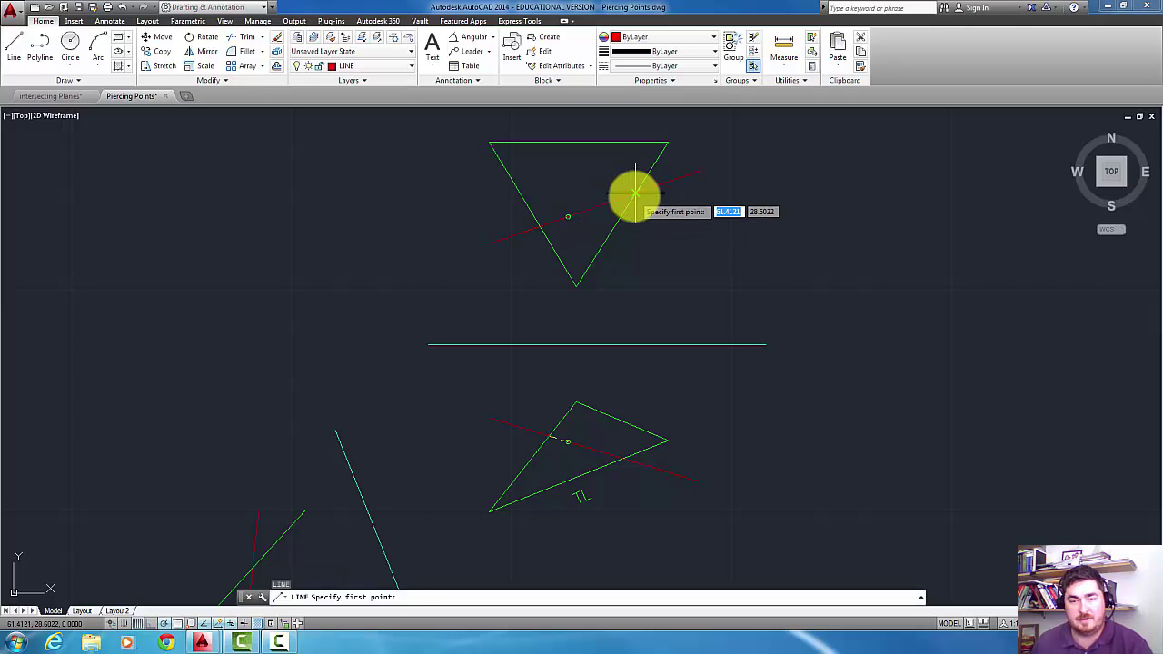
pyautogui.click(635, 193)
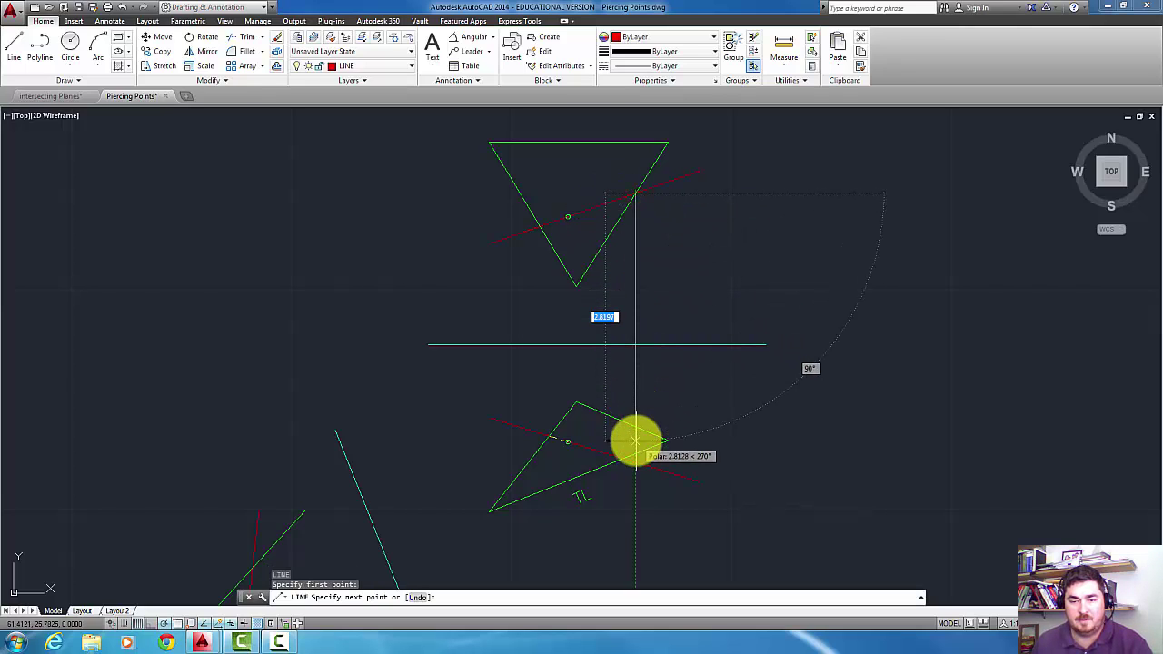
pyautogui.press('Escape')
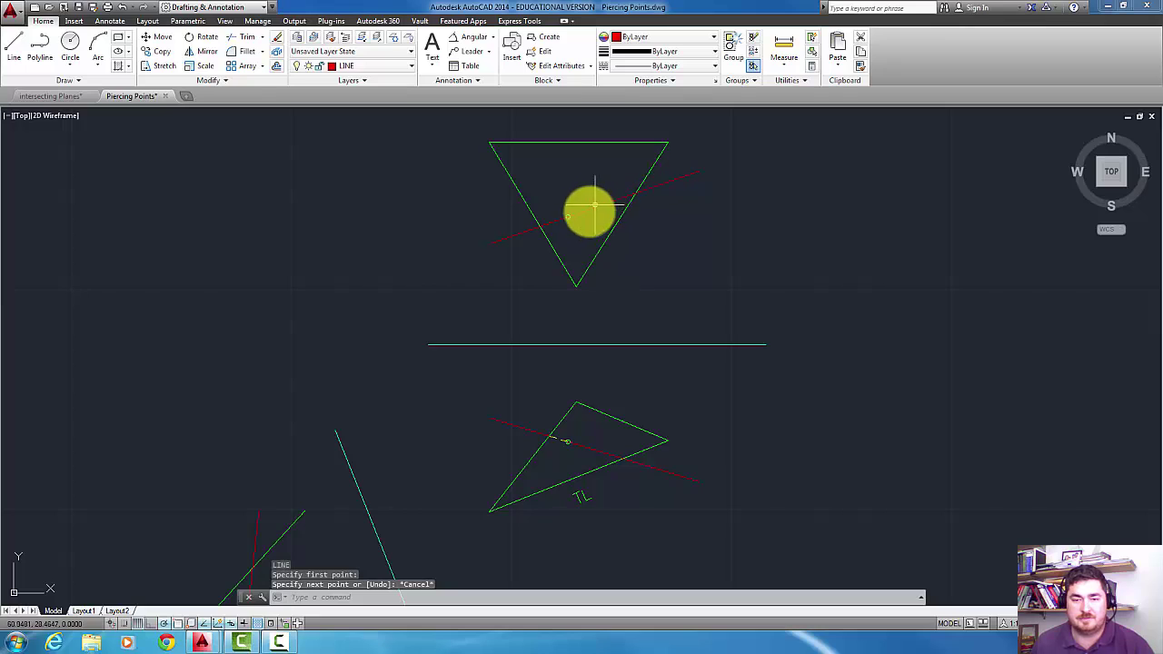
pyautogui.scroll(4, 595, 218)
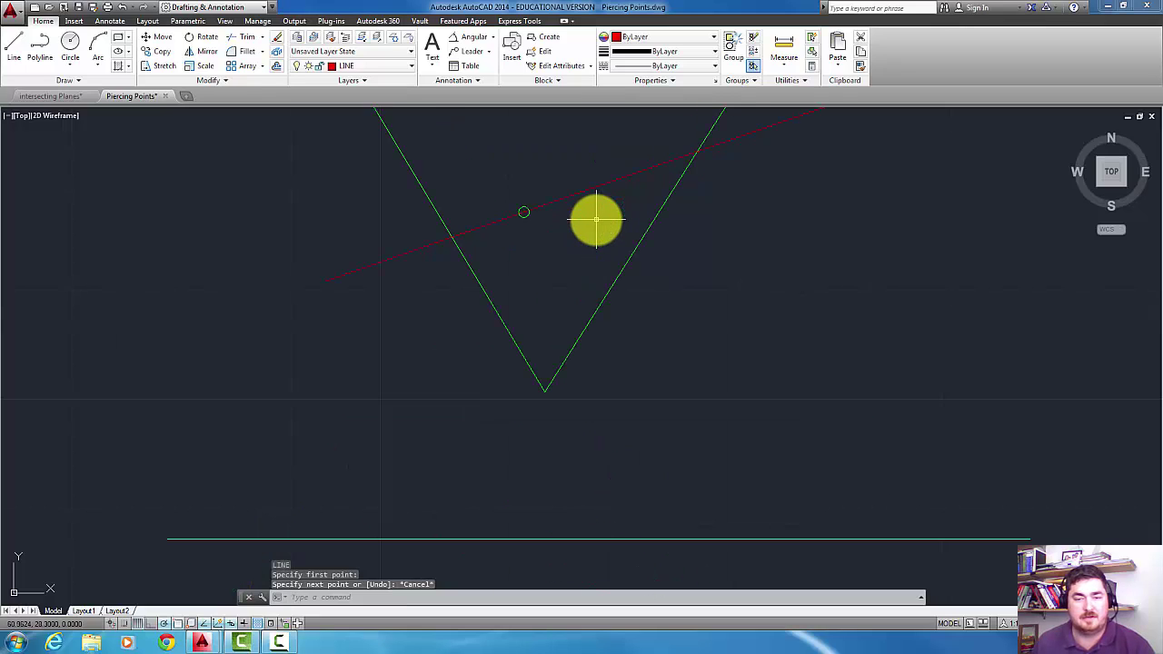
# Break the upper view's red line and stretch its left piece to the piercing point
pyautogui.click(211, 80)
pyautogui.click(179, 110)
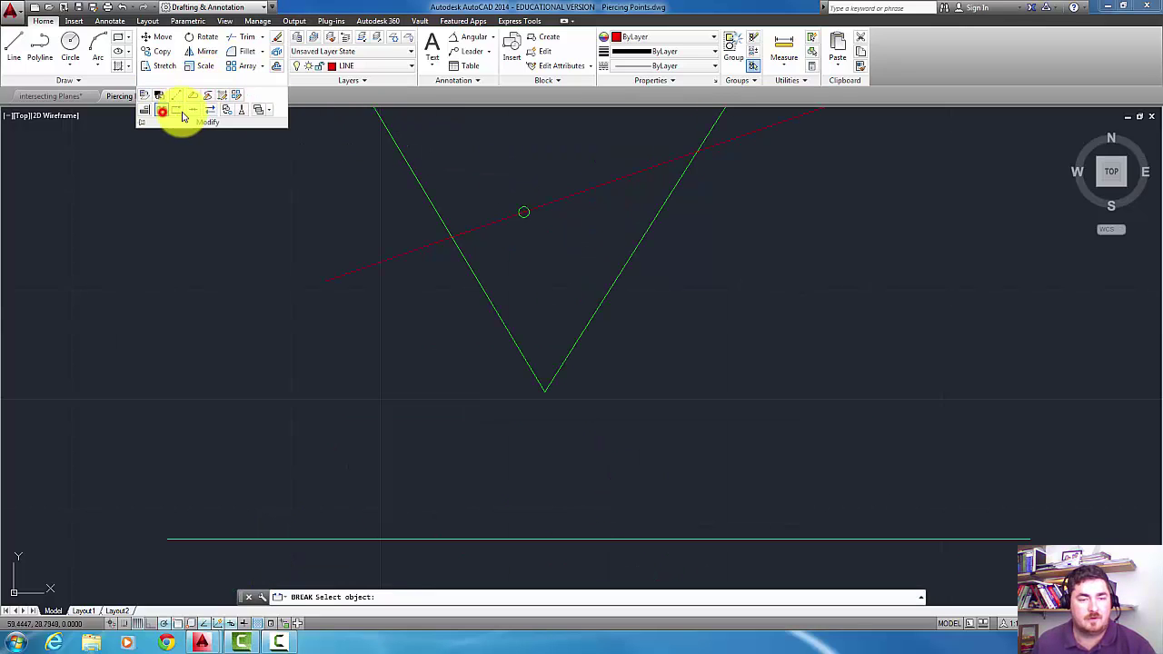
pyautogui.click(546, 205)
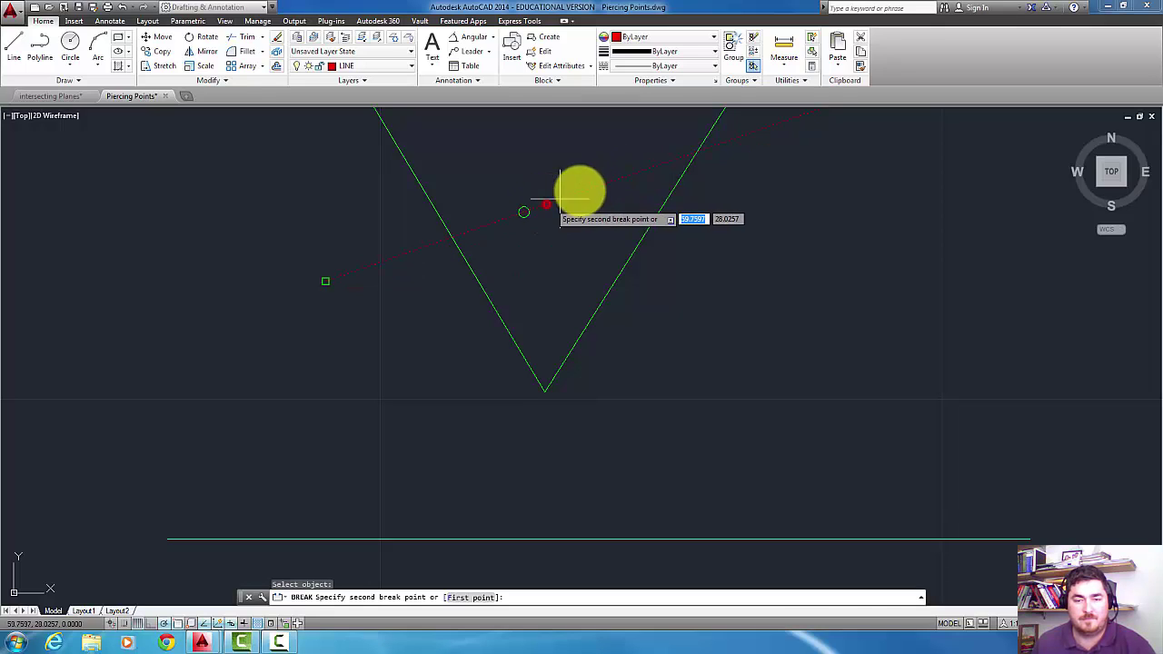
pyautogui.click(675, 159)
pyautogui.click(545, 207)
pyautogui.click(546, 207)
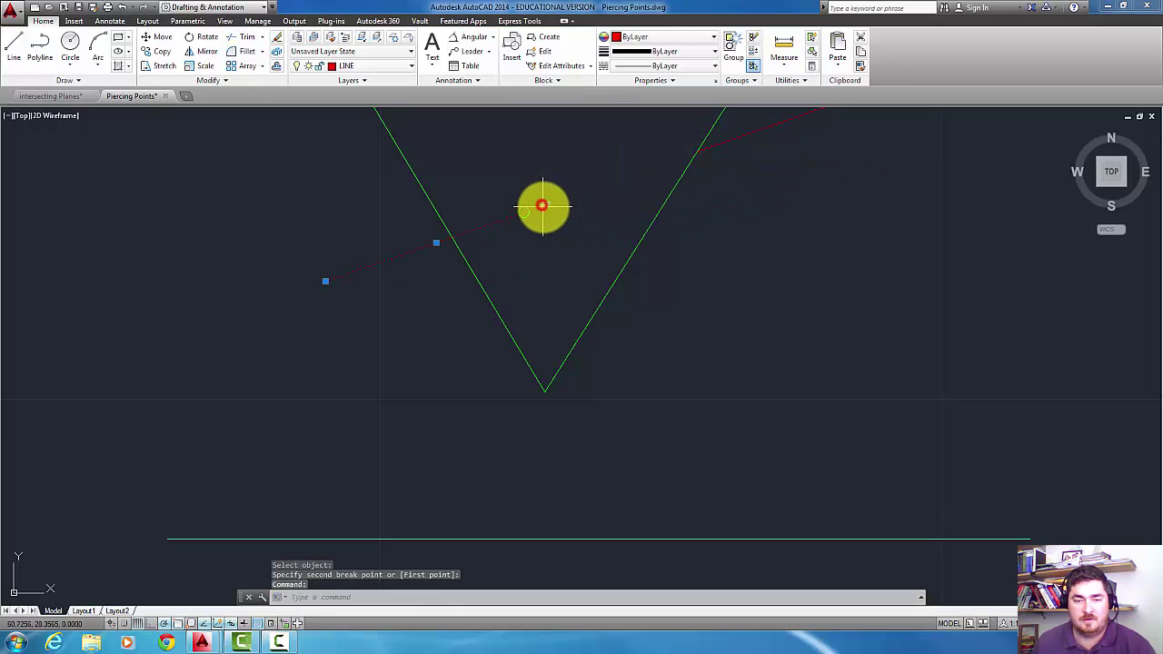
pyautogui.click(526, 214)
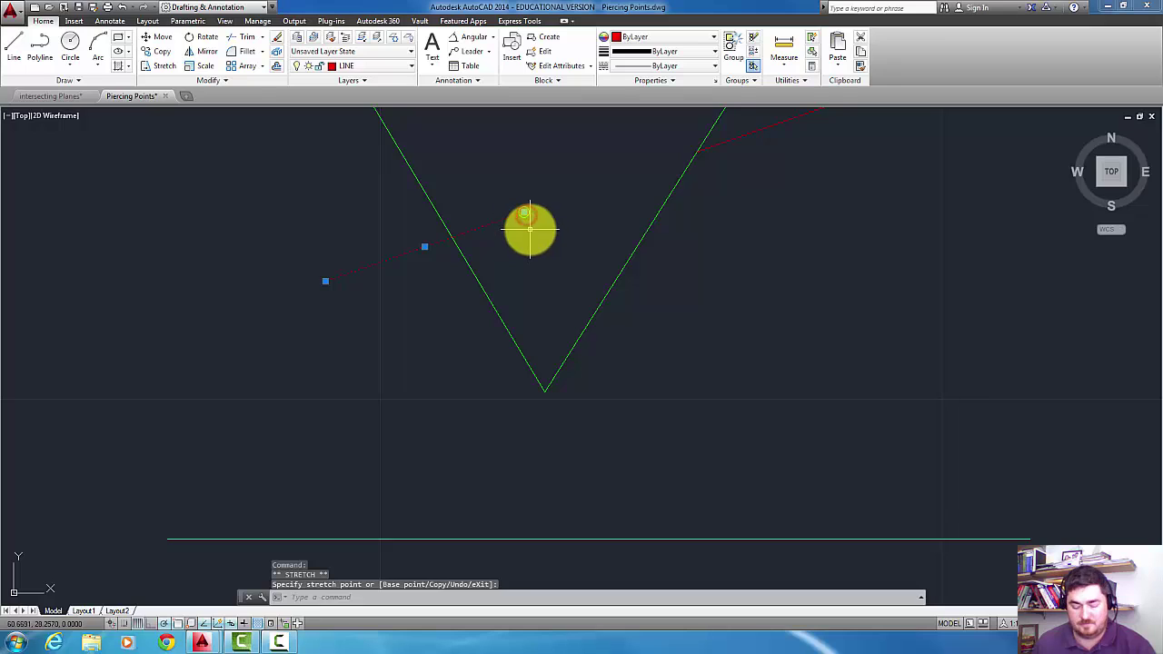
pyautogui.click(525, 218)
# Draw a line from the piercing point to the triangle's right edge
pyautogui.write('l')
pyautogui.press('Return')
pyautogui.click(523, 212)
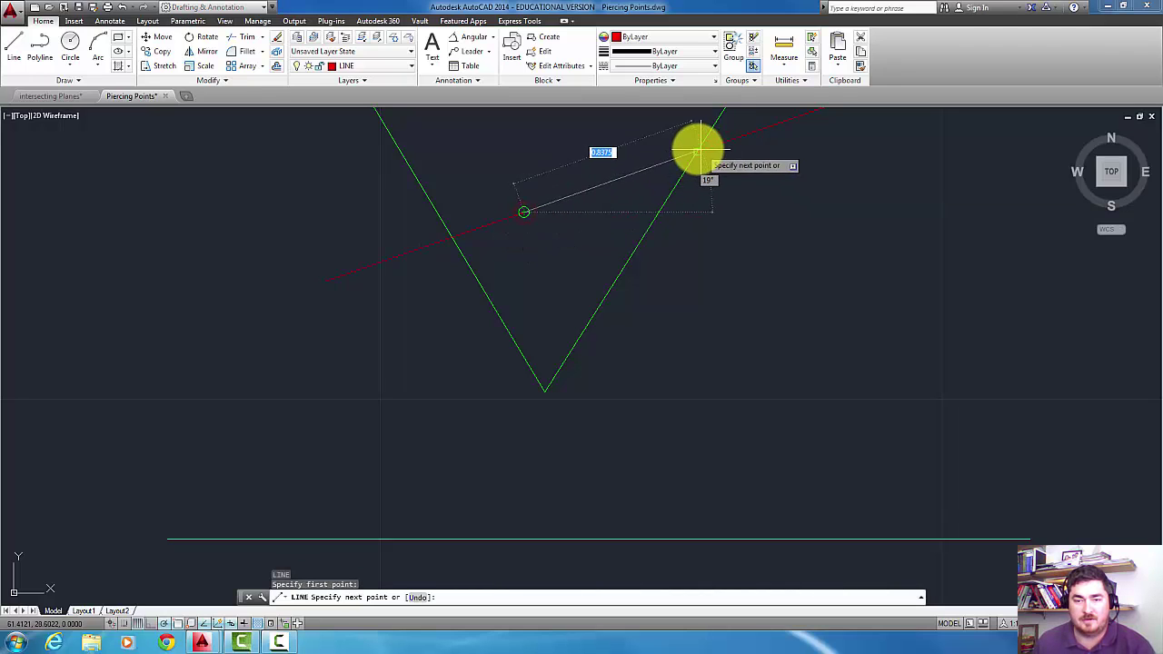
pyautogui.click(696, 150)
pyautogui.press('Return')
# Move the new line onto the Hidden layer and zoom out to centre both triangles
pyautogui.click(623, 195)
pyautogui.click(567, 154)
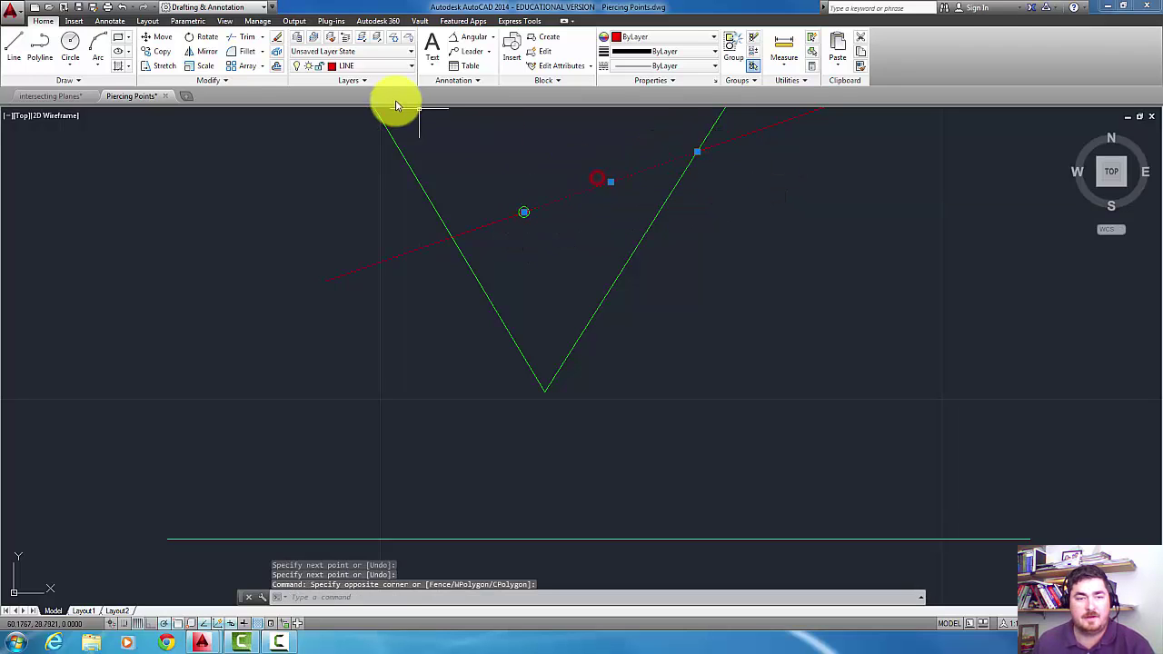
pyautogui.click(369, 71)
pyautogui.click(364, 136)
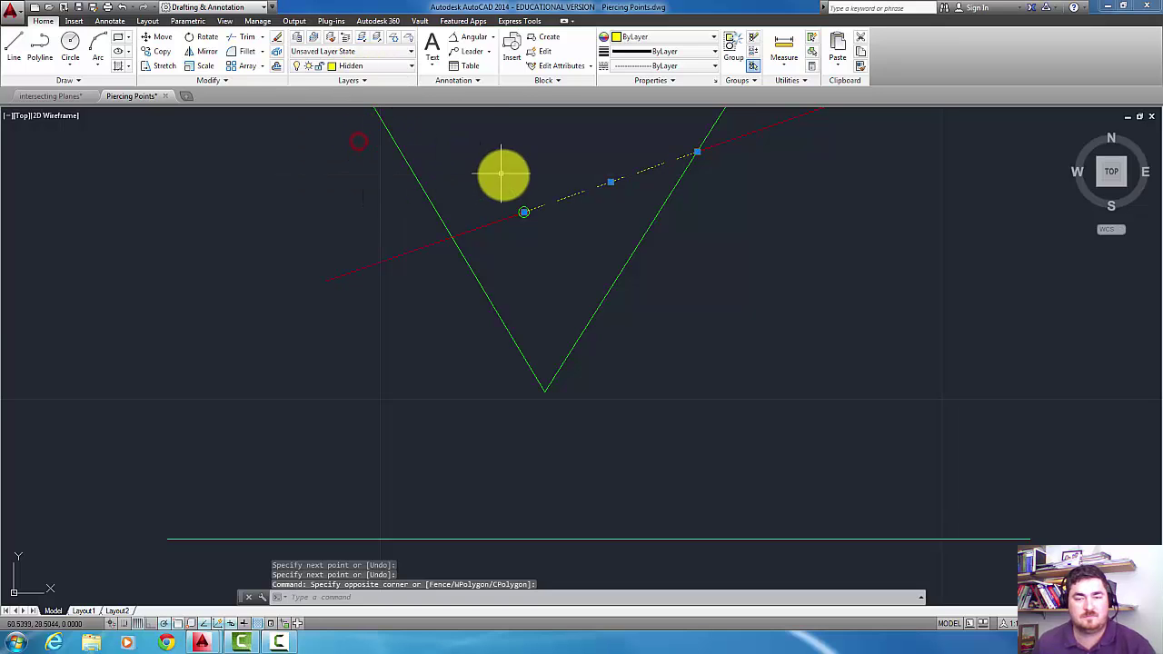
pyautogui.press('Escape')
pyautogui.press('Escape')
pyautogui.scroll(-3, 664, 264)
pyautogui.scroll(-2, 681, 247)
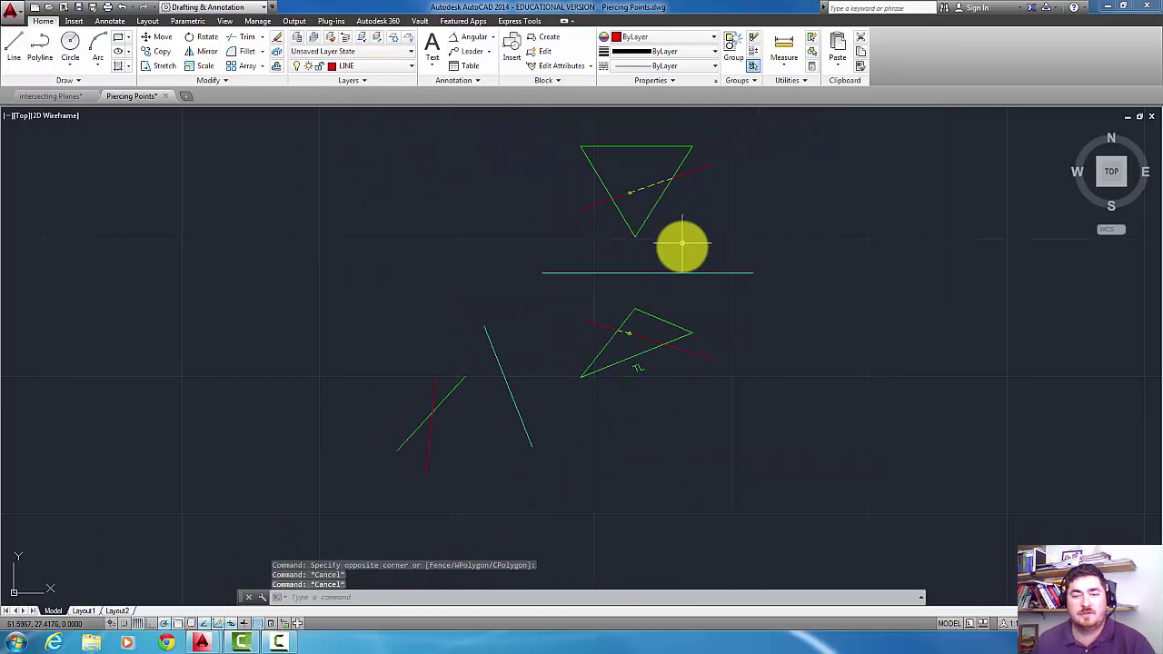
pyautogui.moveTo(680, 246); pyautogui.dragTo(620, 292, button='middle')
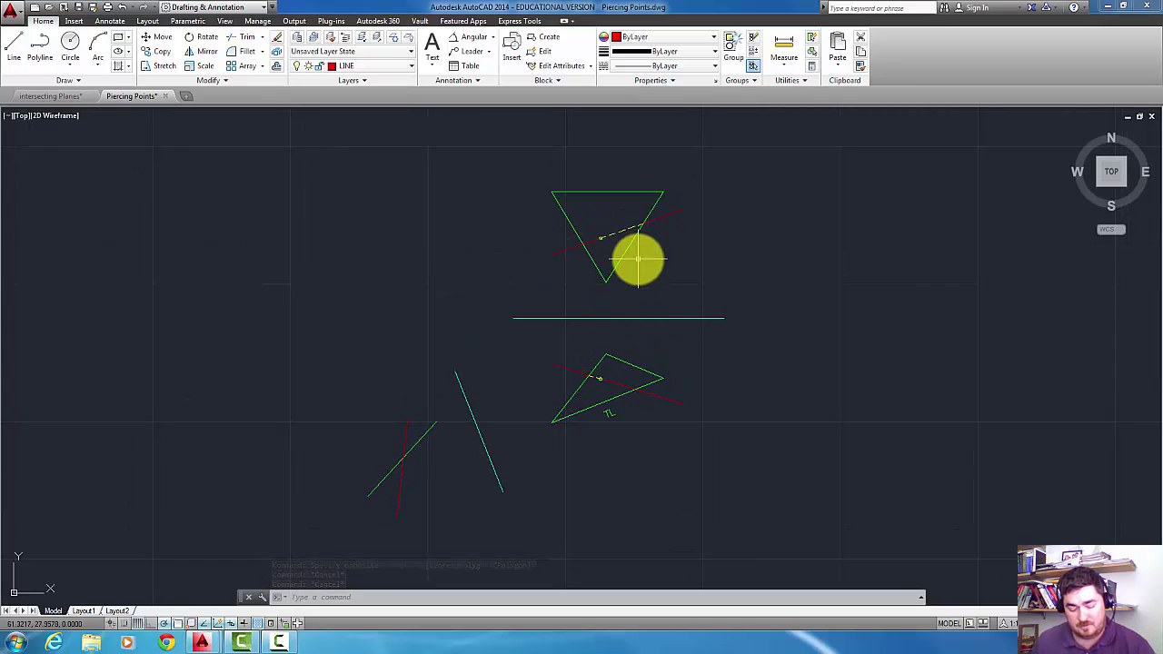
# Select both triangles, their red lines and the TL label for copying
pyautogui.write('o')
pyautogui.press('Return')
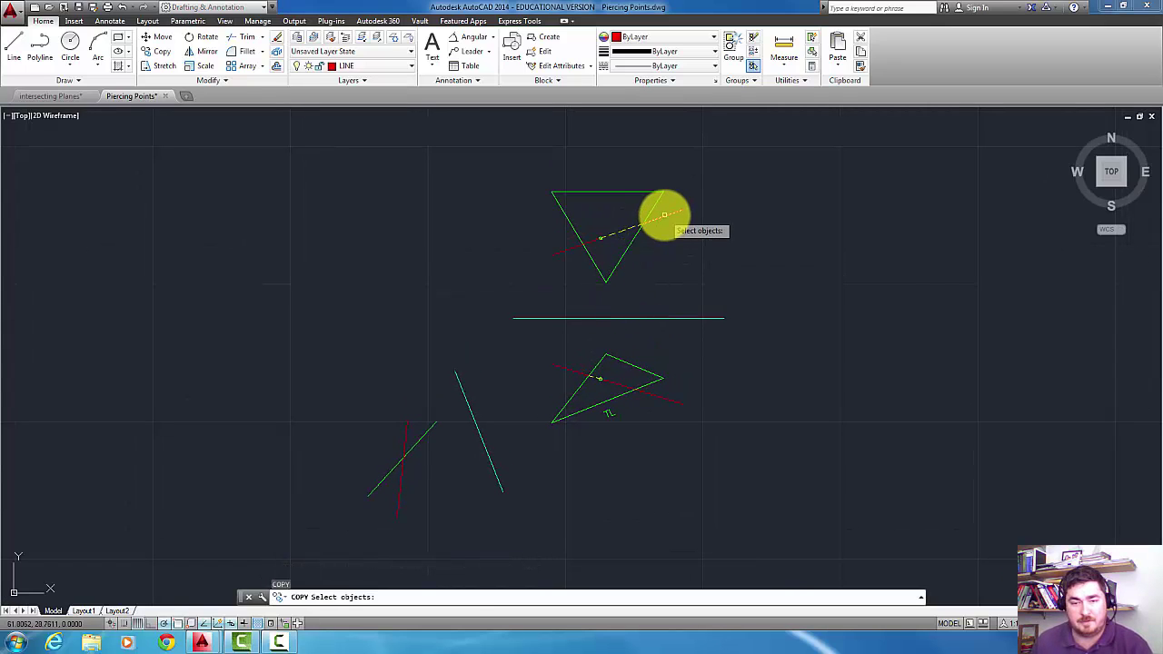
pyautogui.click(664, 216)
pyautogui.click(636, 169)
pyautogui.click(576, 203)
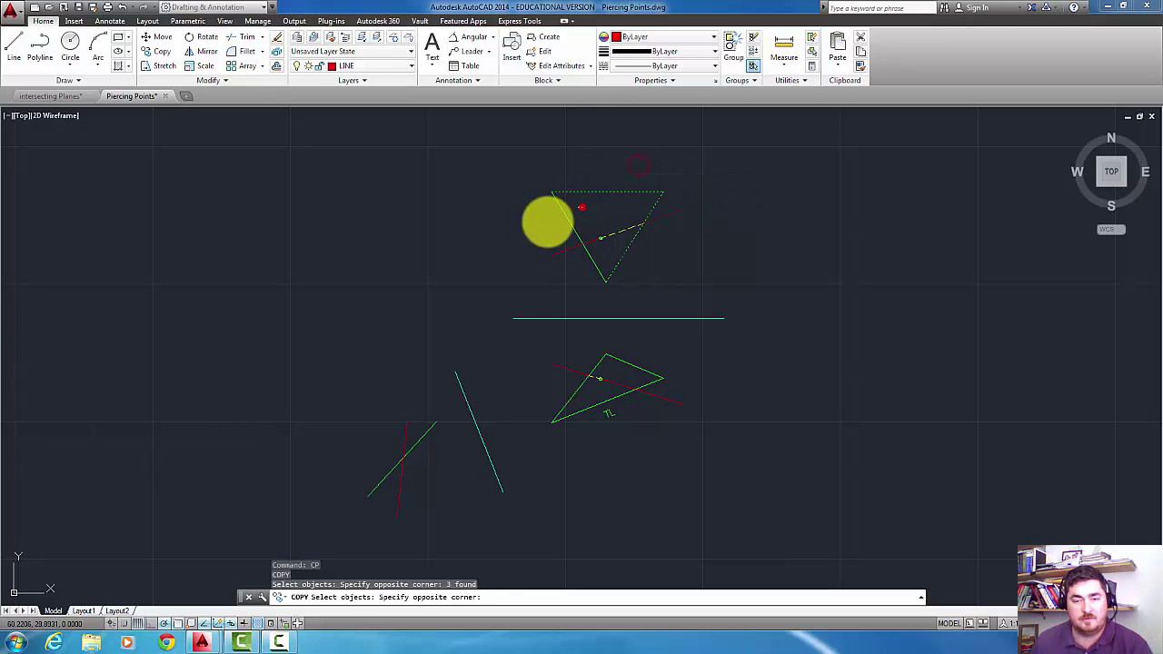
pyautogui.click(540, 224)
pyautogui.click(630, 345)
pyautogui.click(597, 360)
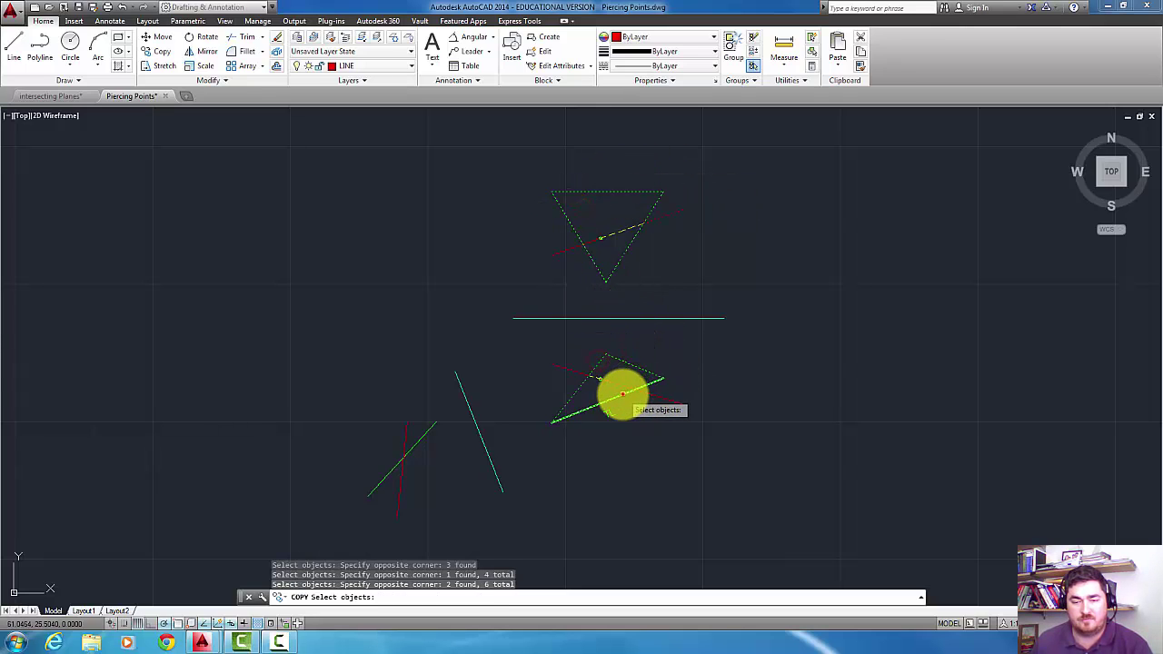
pyautogui.click(627, 388)
pyautogui.click(572, 372)
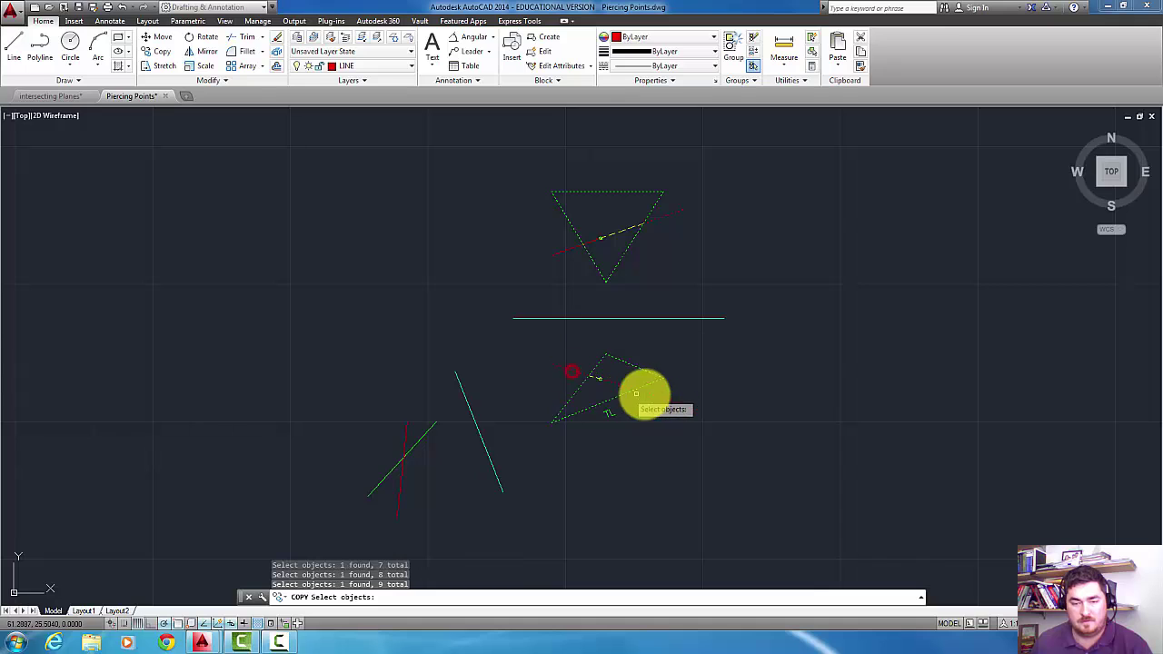
pyautogui.press('Return')
# Pick a base point, pan upward, then cancel the first copy attempt
pyautogui.click(647, 414)
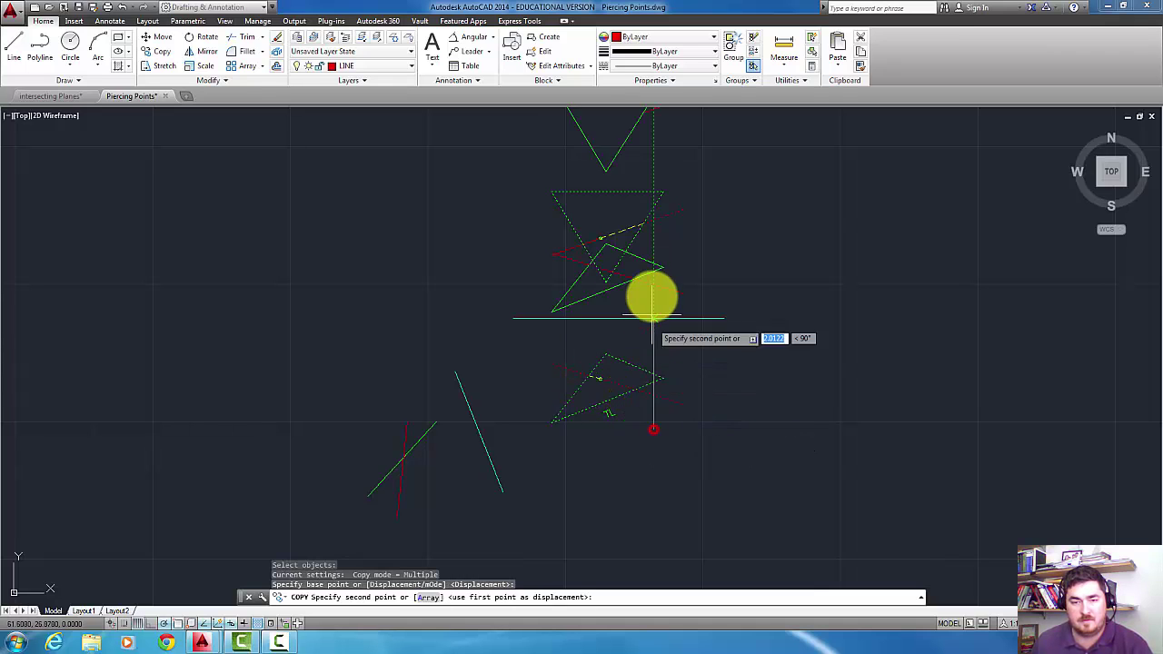
pyautogui.moveTo(656, 330)
pyautogui.mouseDown(button='middle')
pyautogui.moveTo(669, 376)
pyautogui.moveTo(670, 497)
pyautogui.mouseUp(button='middle')
pyautogui.moveTo(669, 242)
pyautogui.mouseDown(button='middle')
pyautogui.moveTo(665, 390)
pyautogui.moveTo(701, 232)
pyautogui.mouseUp(button='middle')
pyautogui.press('Escape')
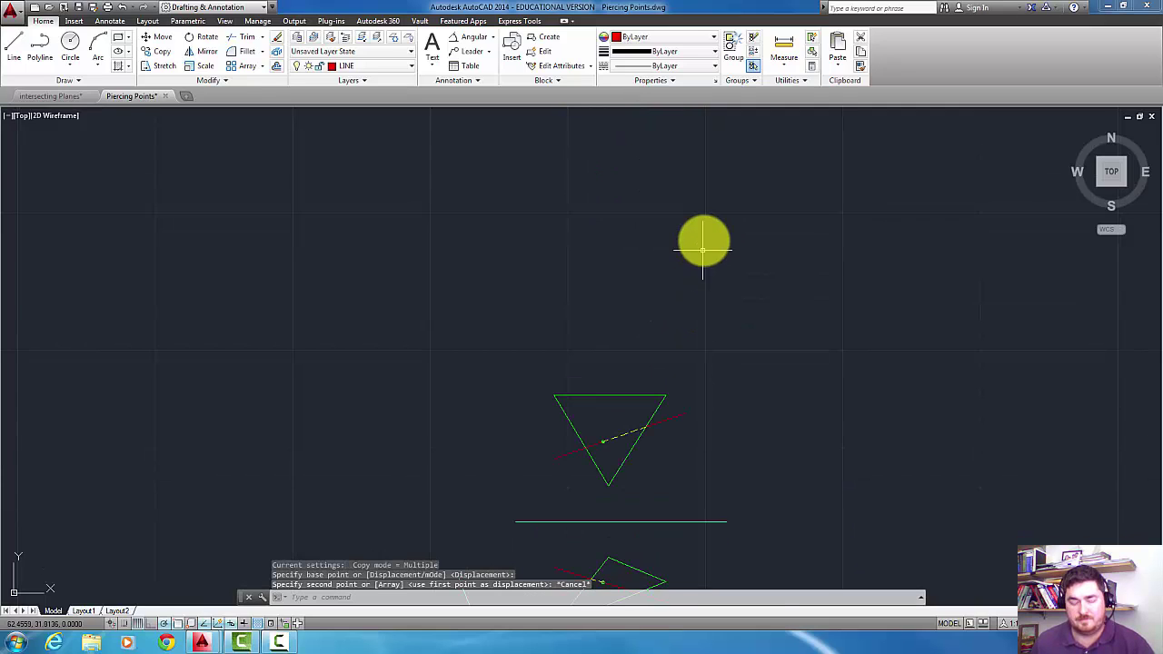
# Copy the previous selection plus the folding line straight above the original views
pyautogui.press('Return')
pyautogui.press('Return')
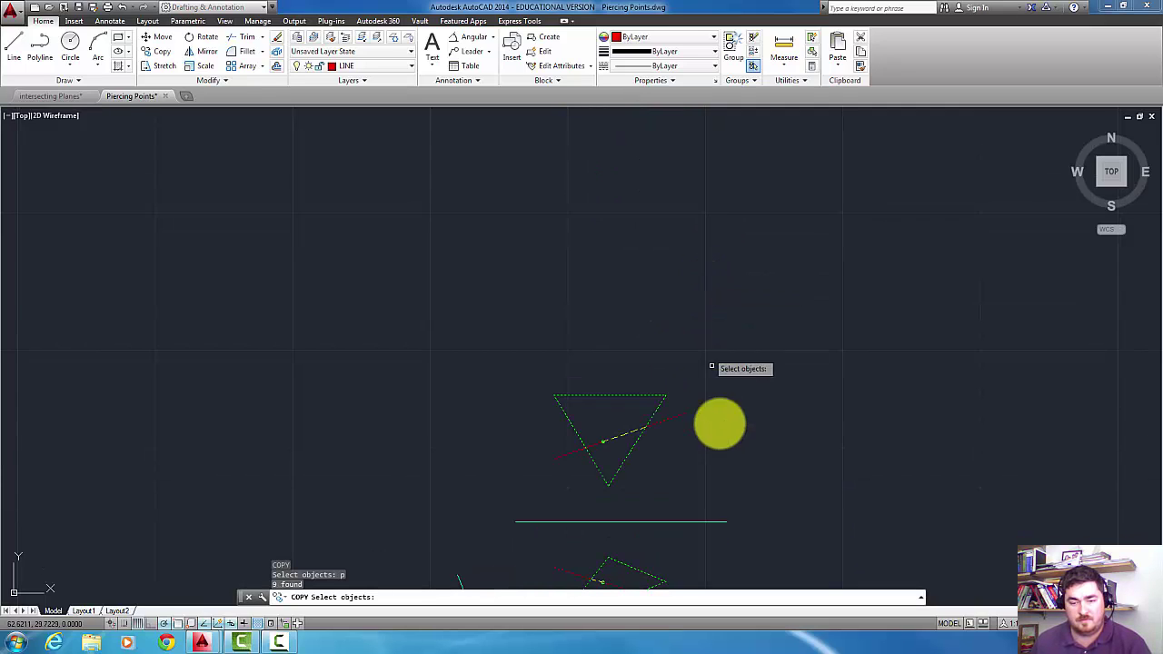
pyautogui.click(712, 496)
pyautogui.click(669, 537)
pyautogui.press('Return')
pyautogui.click(700, 490)
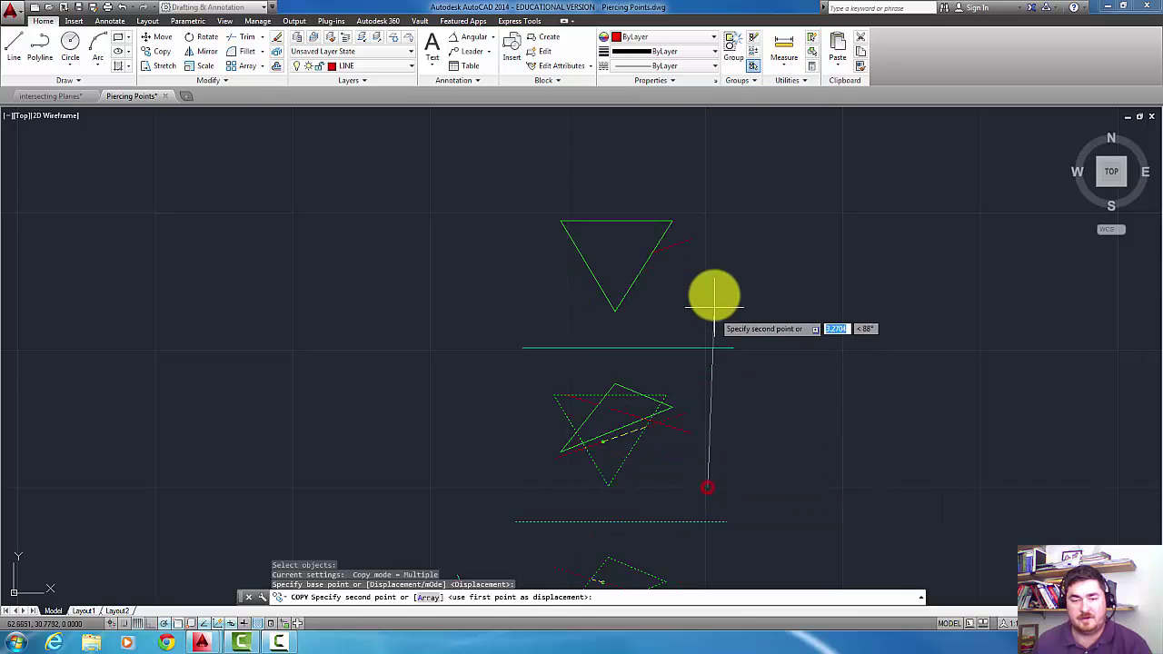
pyautogui.click(715, 331)
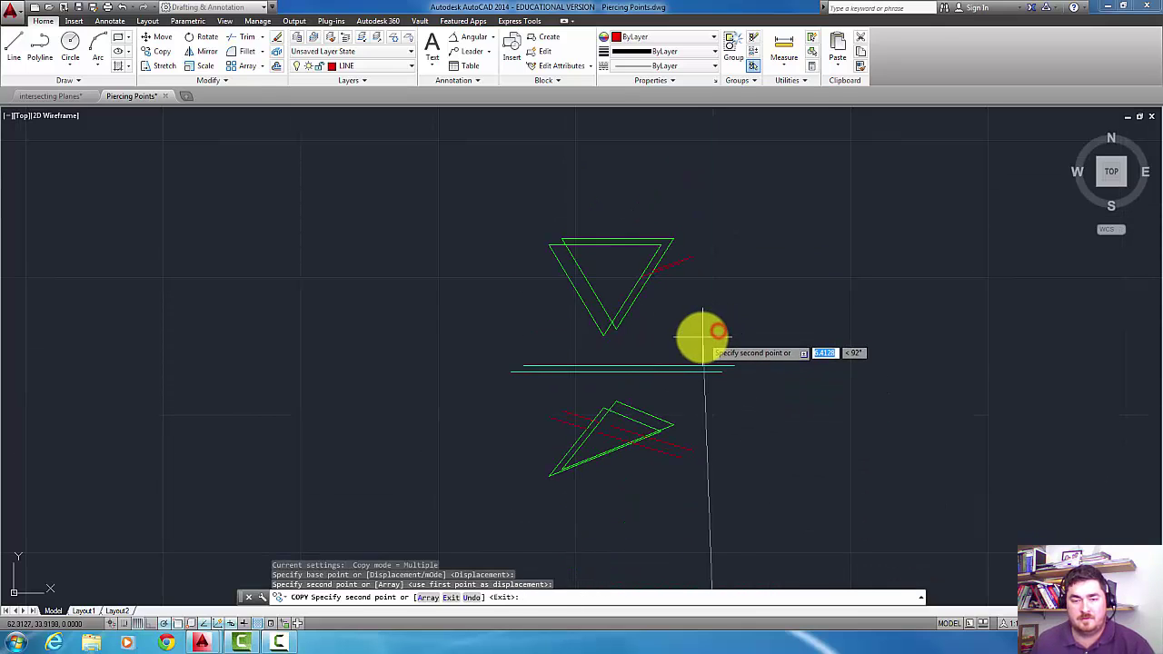
pyautogui.press('Escape')
# Zoom around the copied views, briefly starting and cancelling a line
pyautogui.scroll(-3, 709, 355)
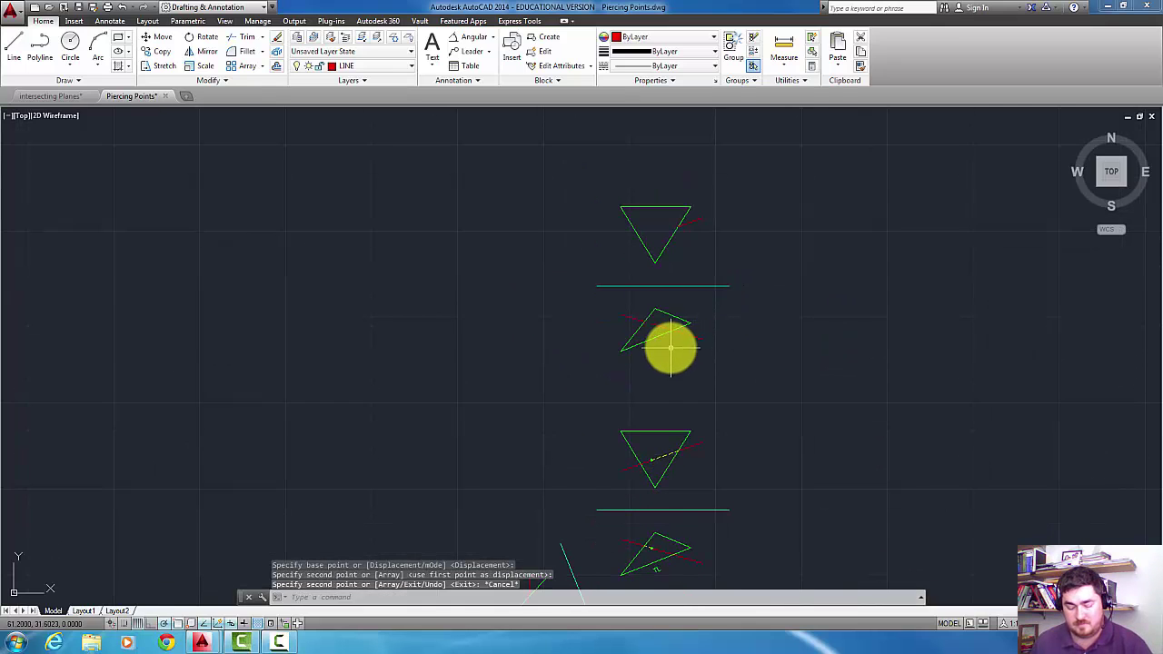
pyautogui.scroll(2, 670, 347)
pyautogui.write('l')
pyautogui.press('Return')
pyautogui.press('Escape')
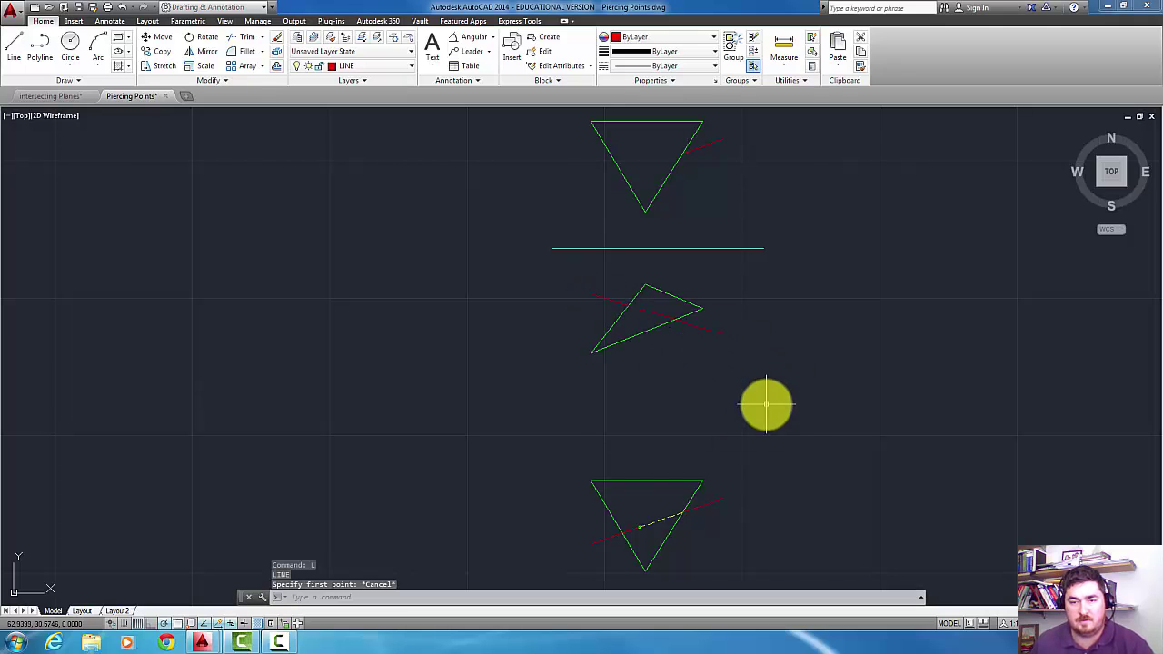
pyautogui.scroll(-3, 762, 354)
pyautogui.scroll(2, 735, 387)
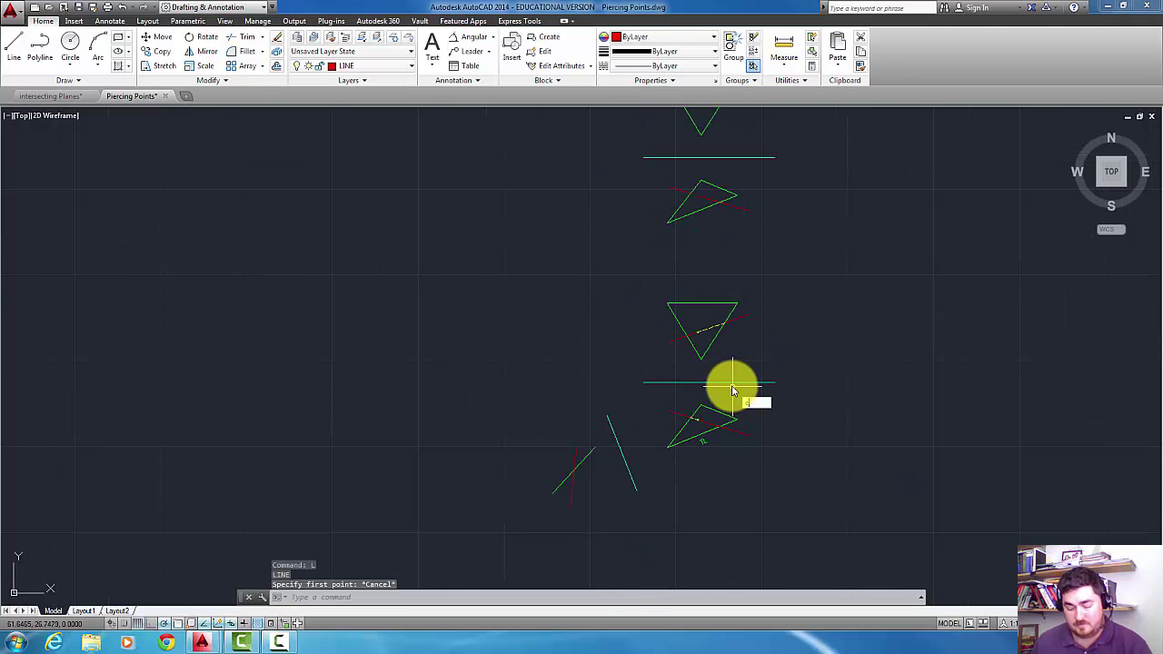
pyautogui.write('o')
pyautogui.press('Return')
pyautogui.moveTo(672, 392); pyautogui.dragTo(643, 517, button='middle')
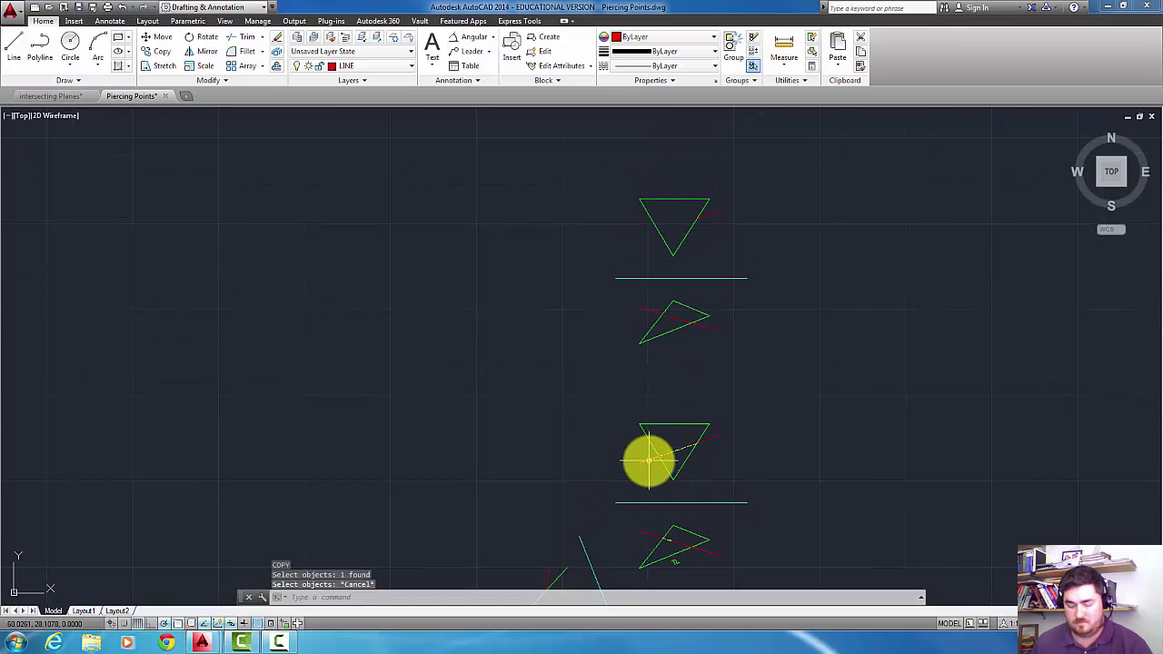
pyautogui.press('Return')
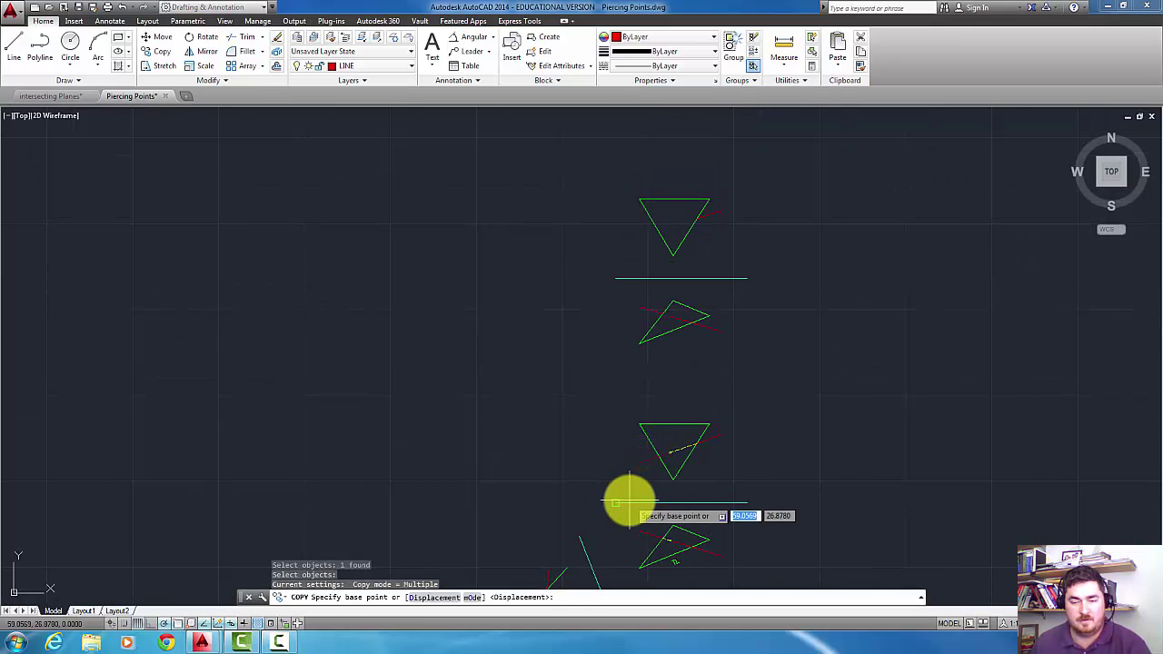
pyautogui.click(618, 501)
pyautogui.press('Escape')
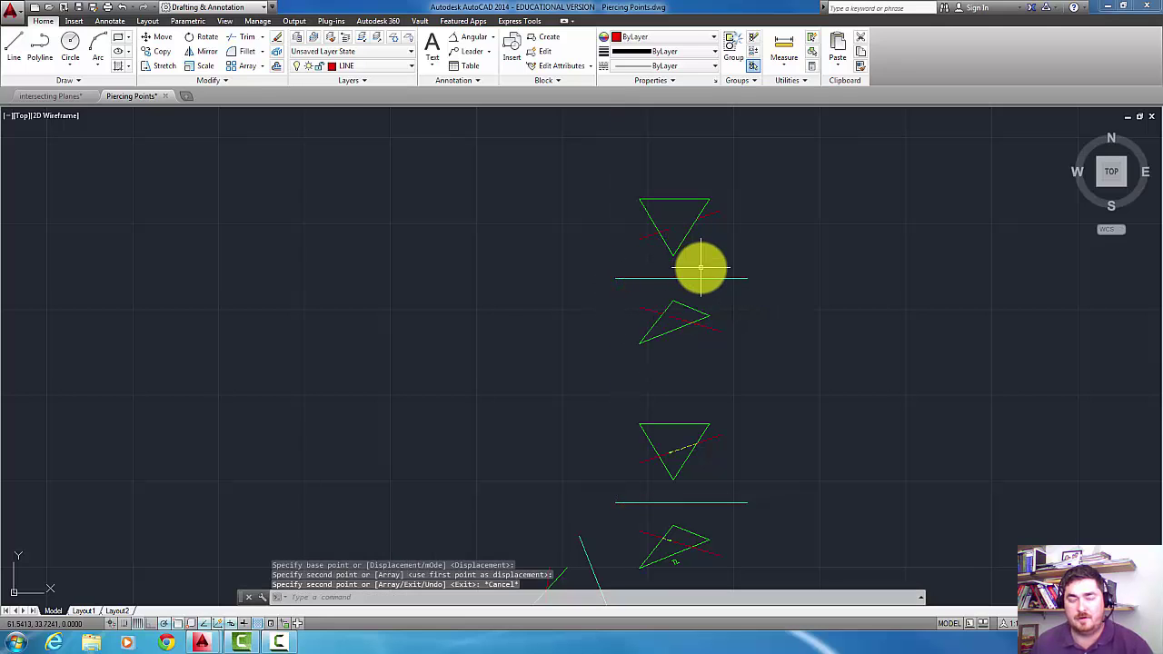
pyautogui.scroll(-2, 649, 226)
pyautogui.scroll(4, 683, 252)
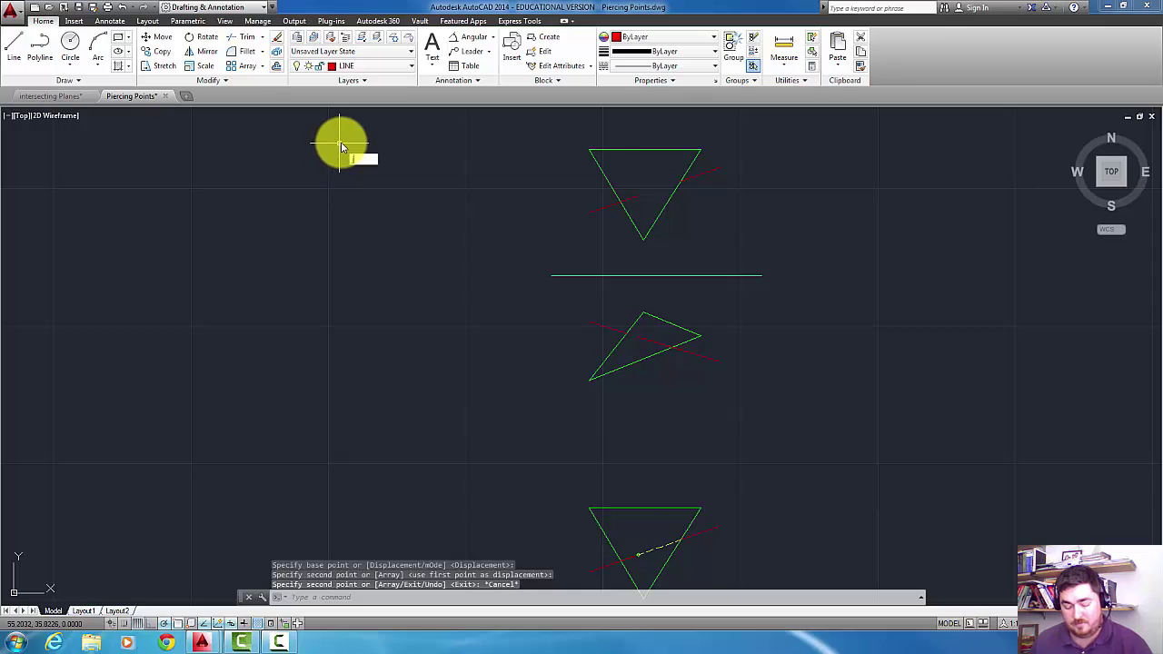
pyautogui.press('Return')
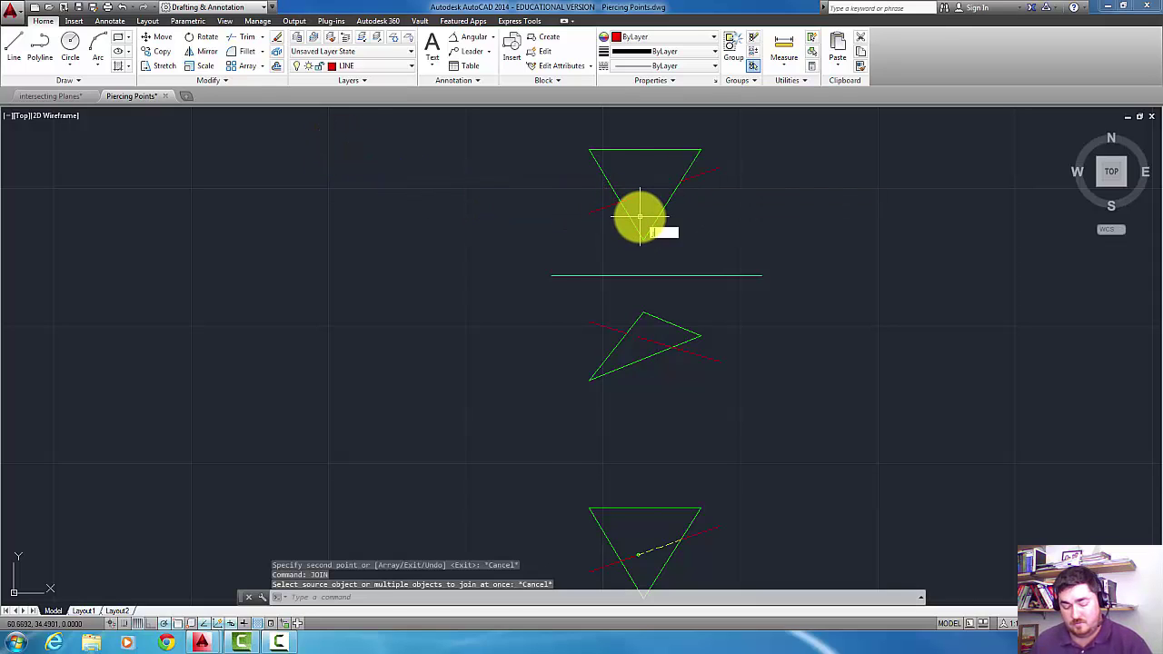
pyautogui.press('Escape')
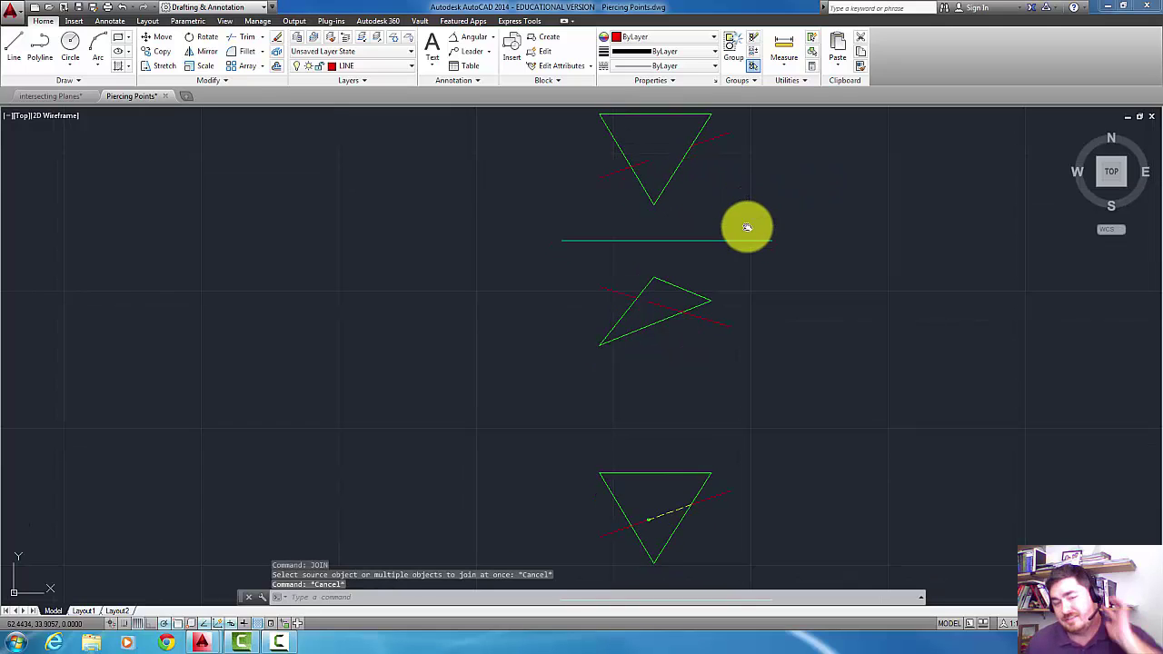
pyautogui.moveTo(748, 227); pyautogui.dragTo(715, 269, button='middle')
pyautogui.scroll(2, 714, 269)
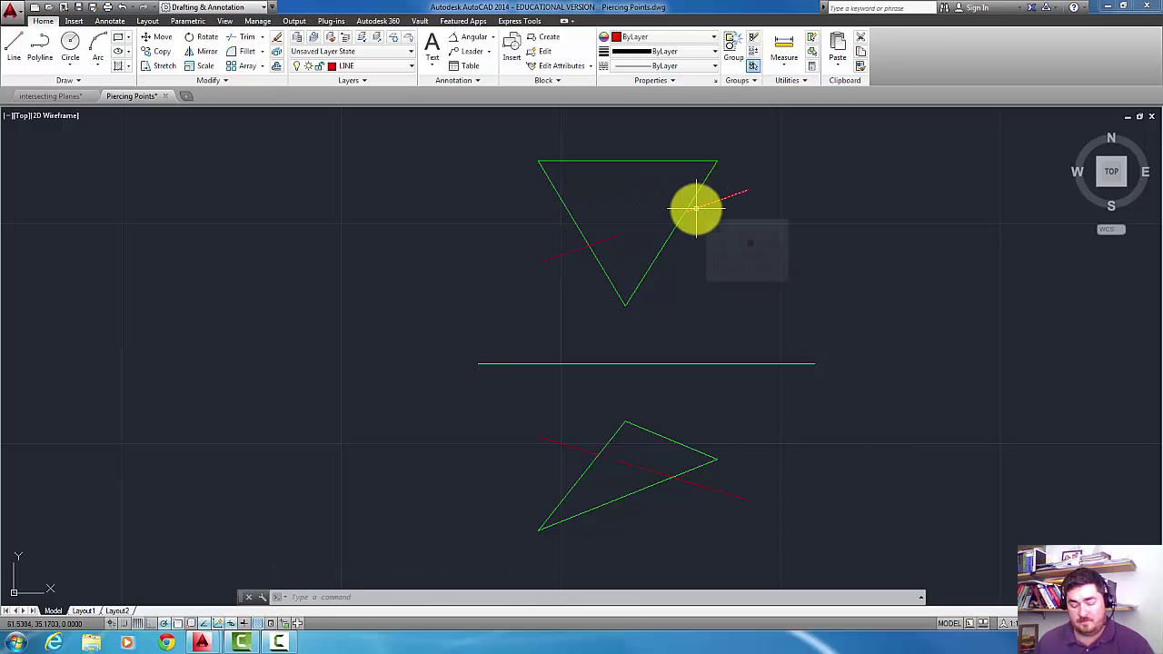
# Draw two vertical red lines from the upper triangle's edge crossings down into the lower view
pyautogui.write('l')
pyautogui.press('Return')
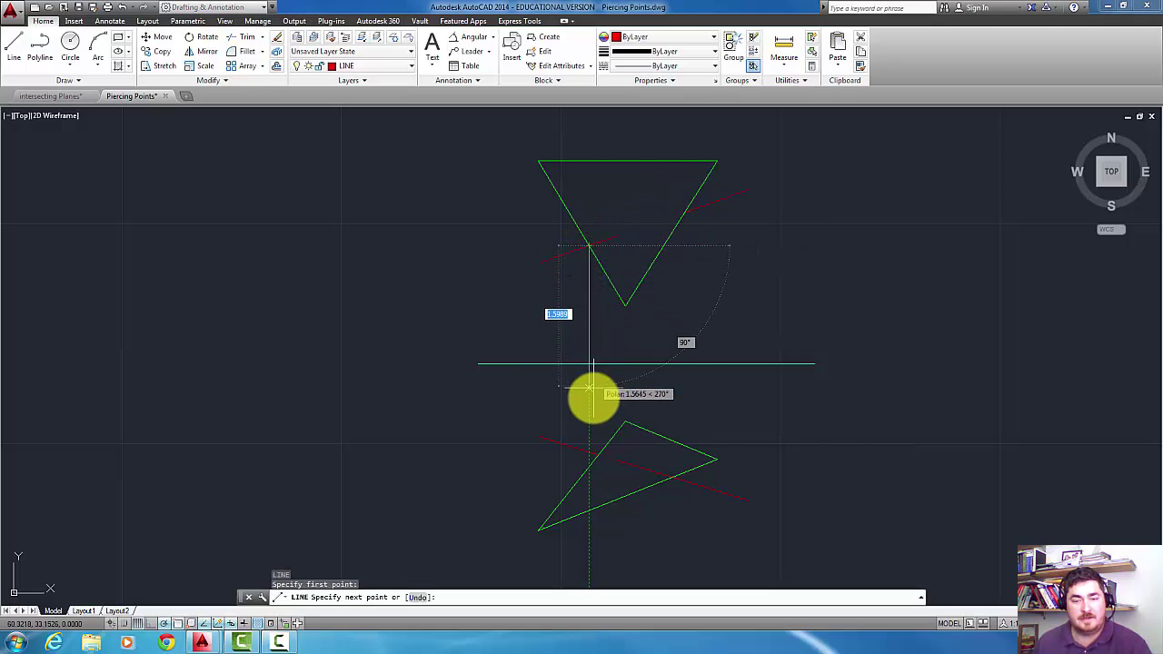
pyautogui.click(588, 468)
pyautogui.press('Return')
pyautogui.press('Return')
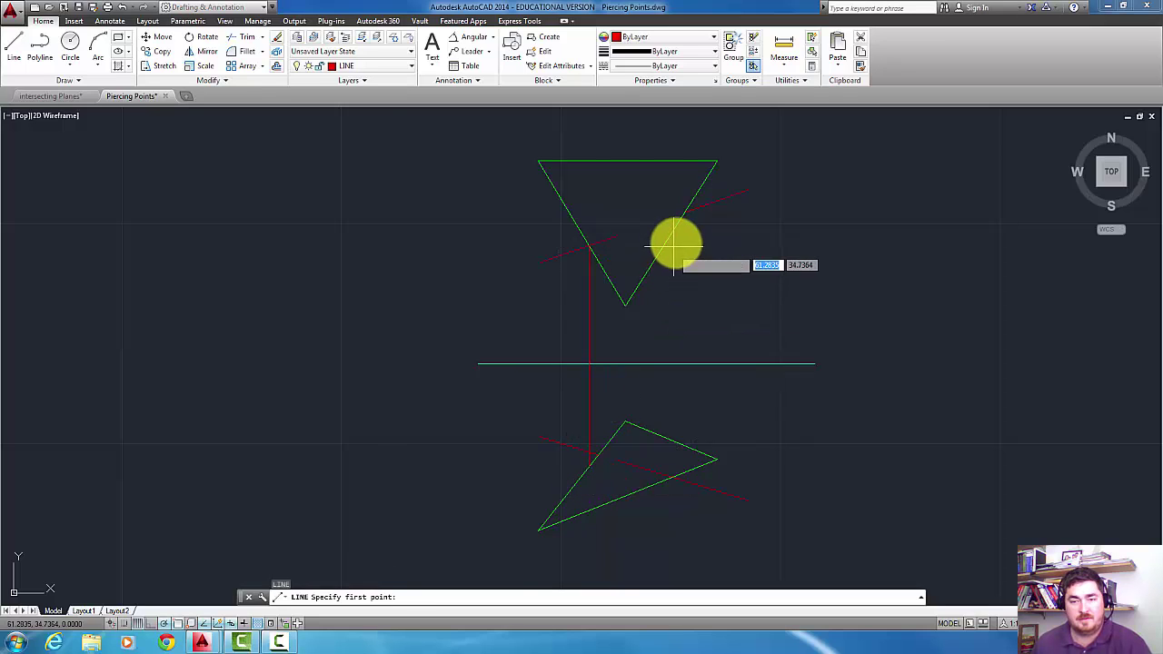
pyautogui.click(685, 213)
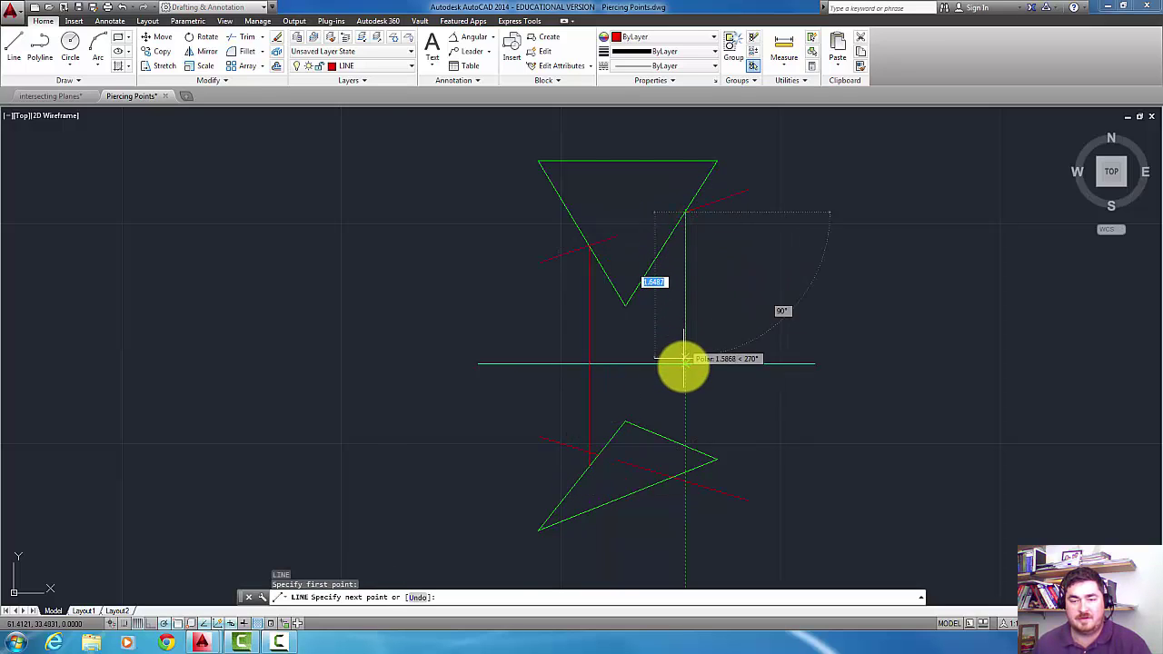
pyautogui.click(685, 445)
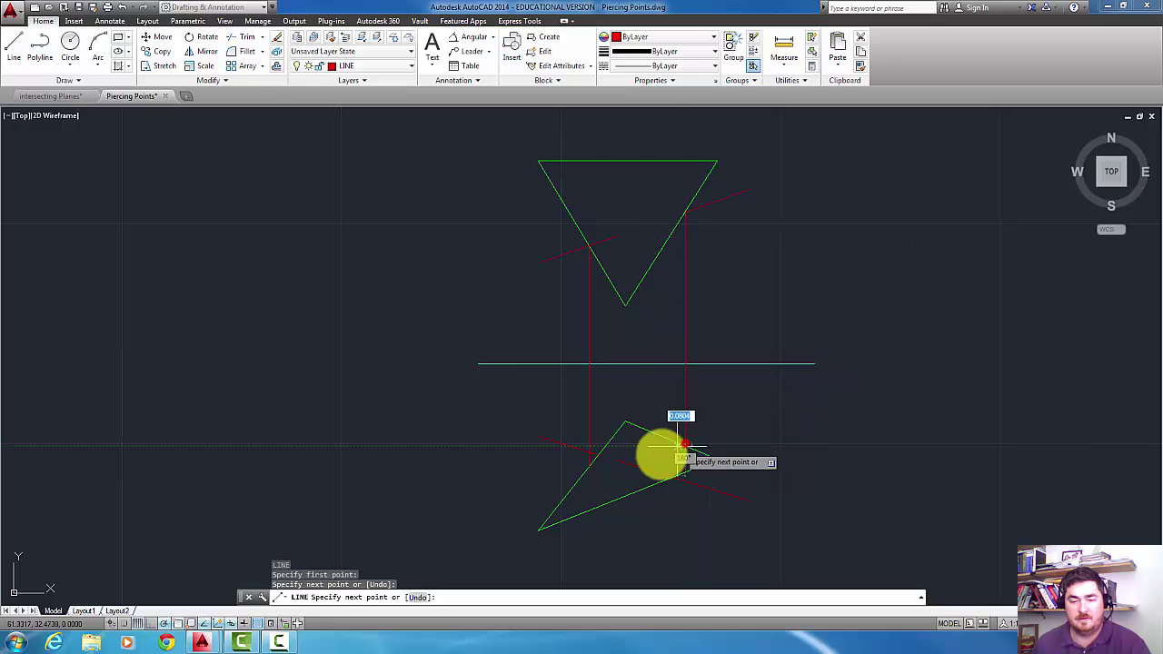
pyautogui.press('Return')
pyautogui.click(612, 476)
pyautogui.scroll(6, 614, 468)
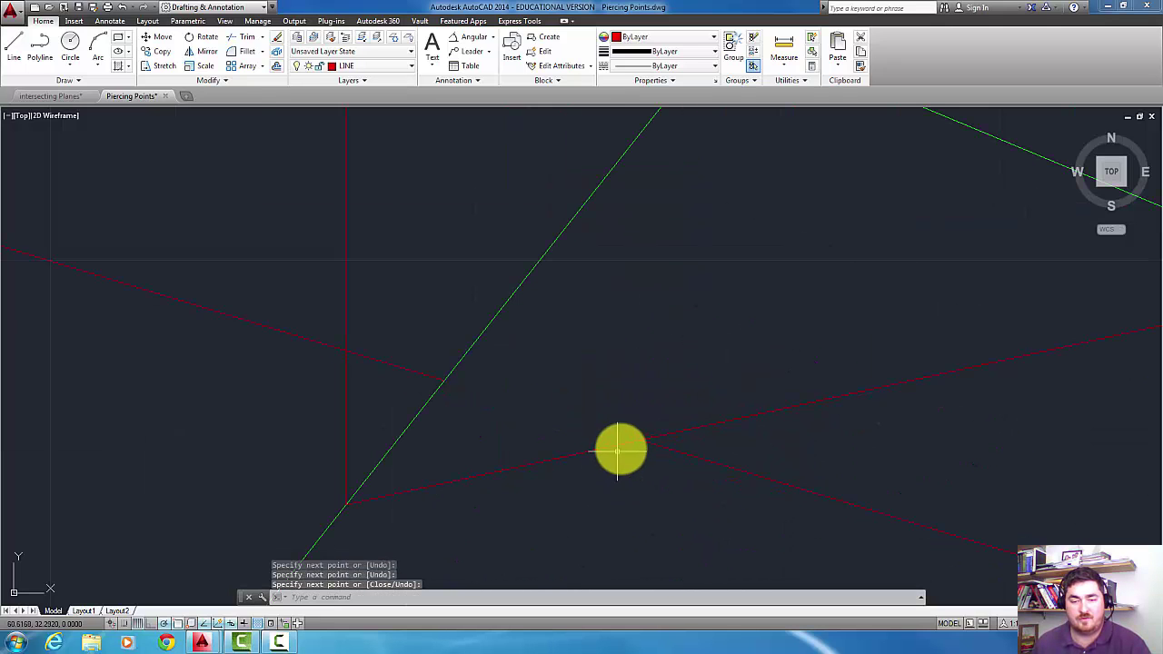
# Circle the crossing of the connecting line and red line in the lower view at default radius
pyautogui.scroll(3, 644, 442)
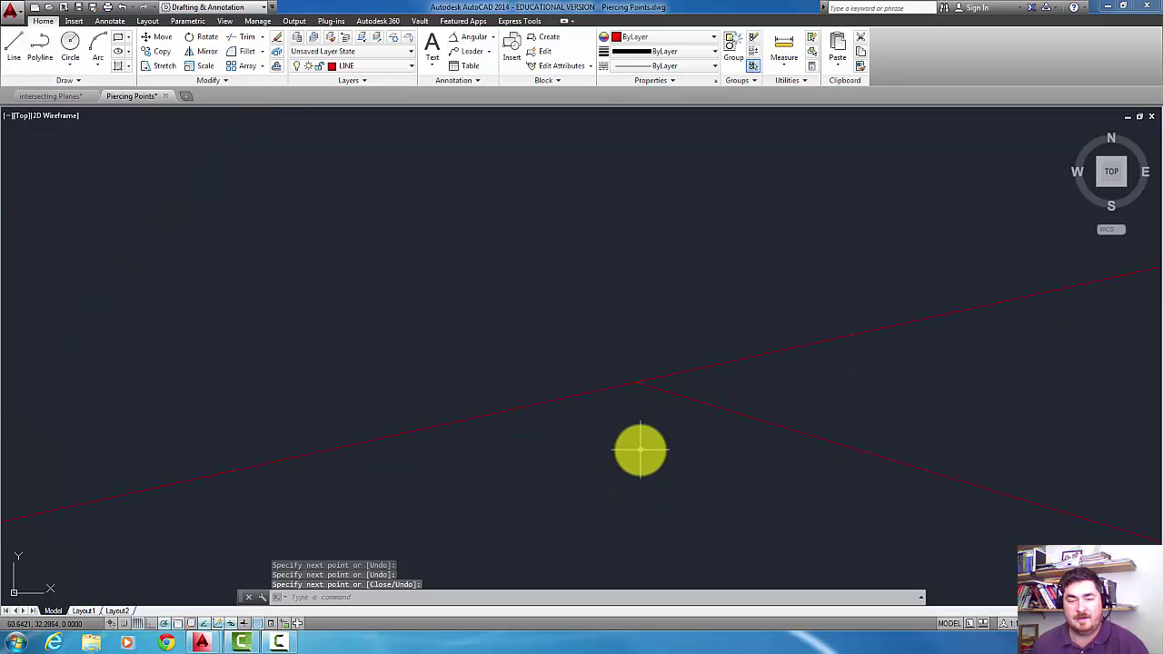
pyautogui.scroll(-5, 637, 428)
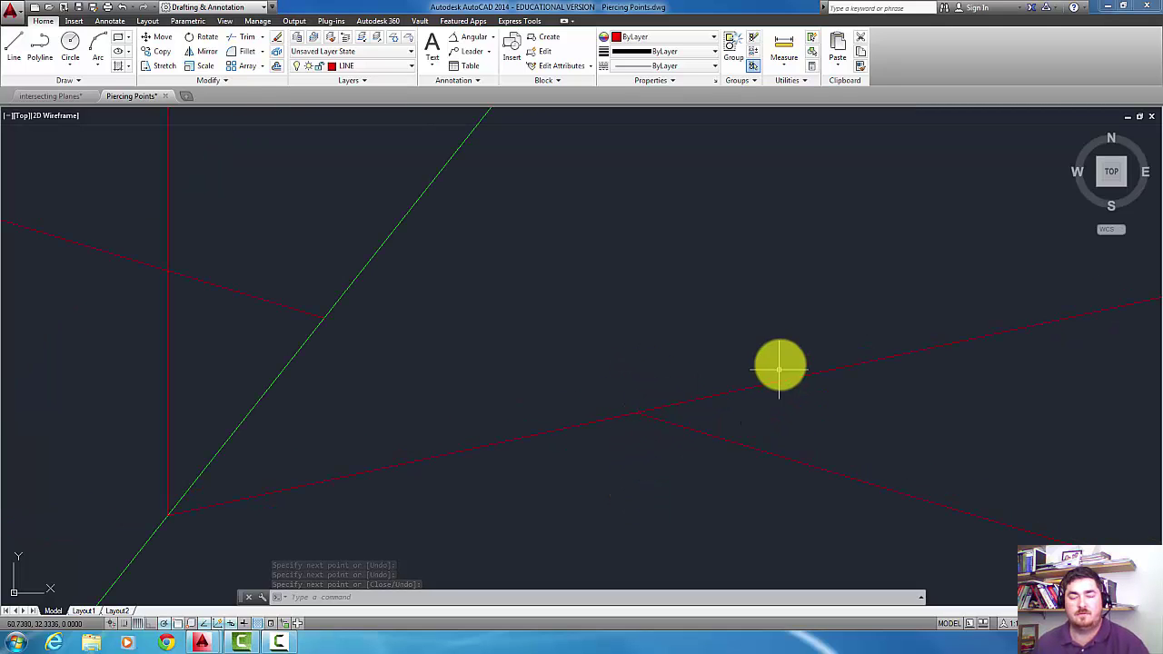
pyautogui.press('Return')
pyautogui.click(647, 404)
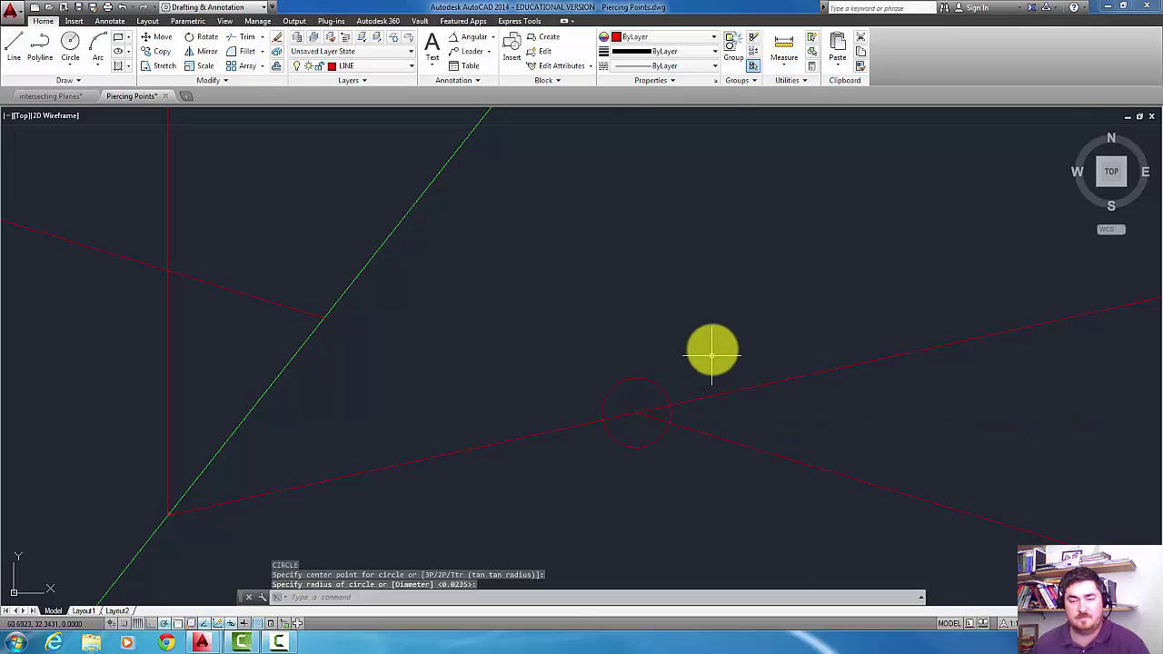
pyautogui.scroll(-4, 715, 346)
pyautogui.scroll(-5, 715, 346)
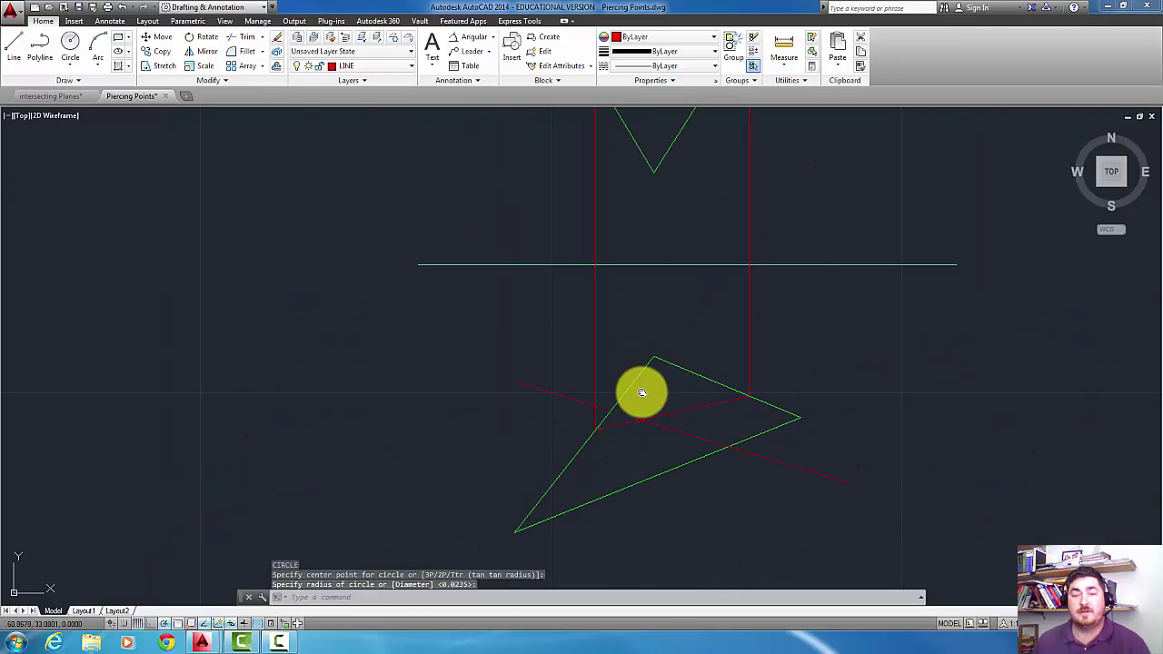
pyautogui.scroll(-2, 639, 391)
pyautogui.scroll(2, 643, 159)
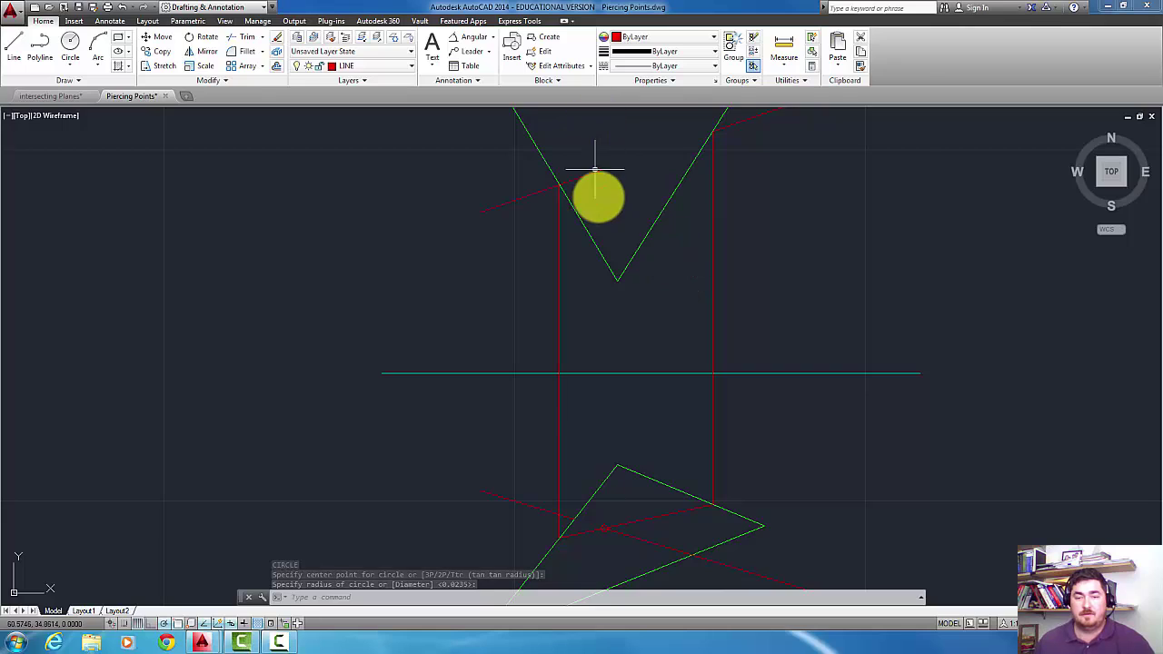
pyautogui.scroll(-2, 600, 192)
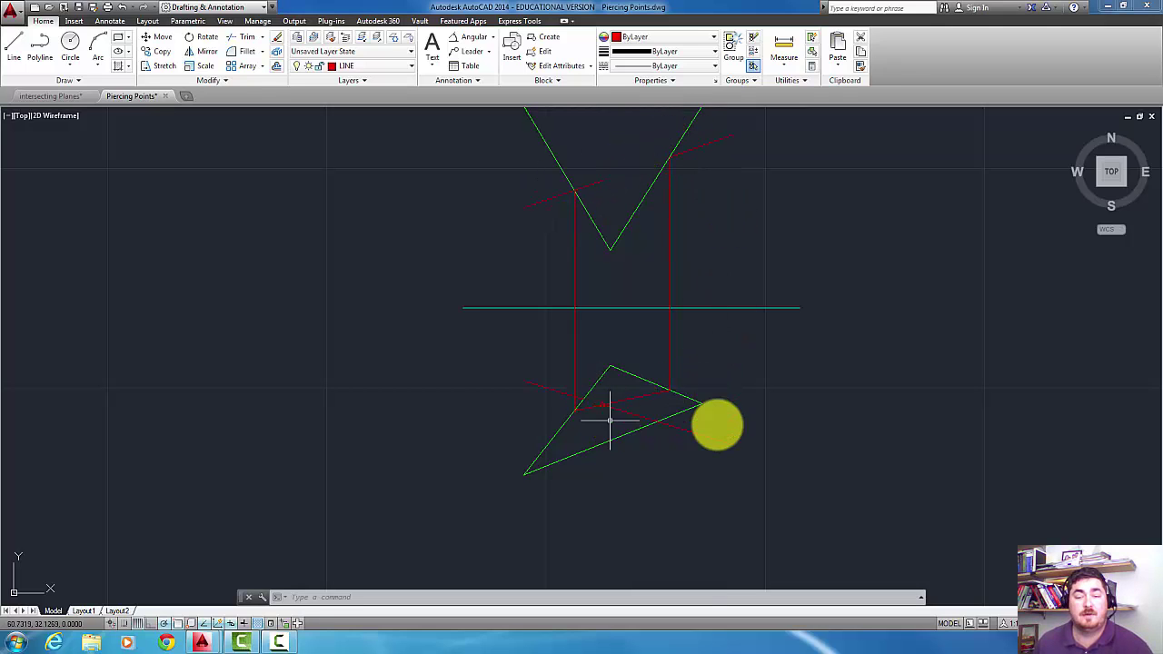
pyautogui.scroll(-2, 799, 346)
pyautogui.scroll(-2, 804, 342)
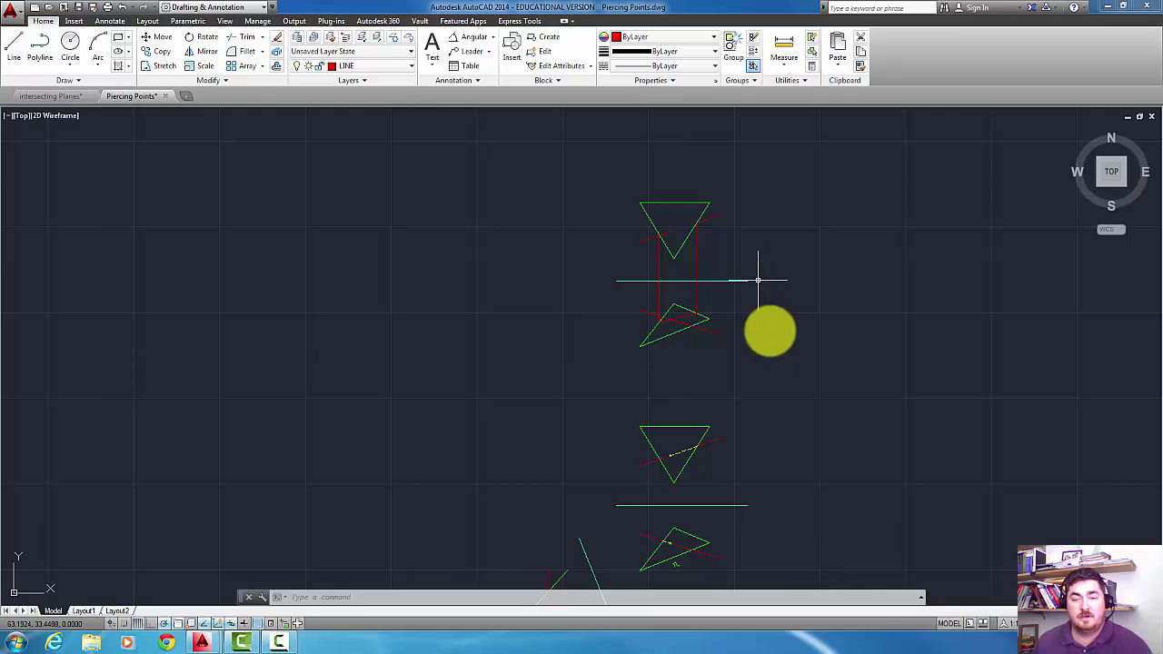
pyautogui.moveTo(782, 368)
pyautogui.mouseDown(button='middle')
pyautogui.moveTo(785, 291)
pyautogui.moveTo(776, 318)
pyautogui.mouseUp(button='middle')
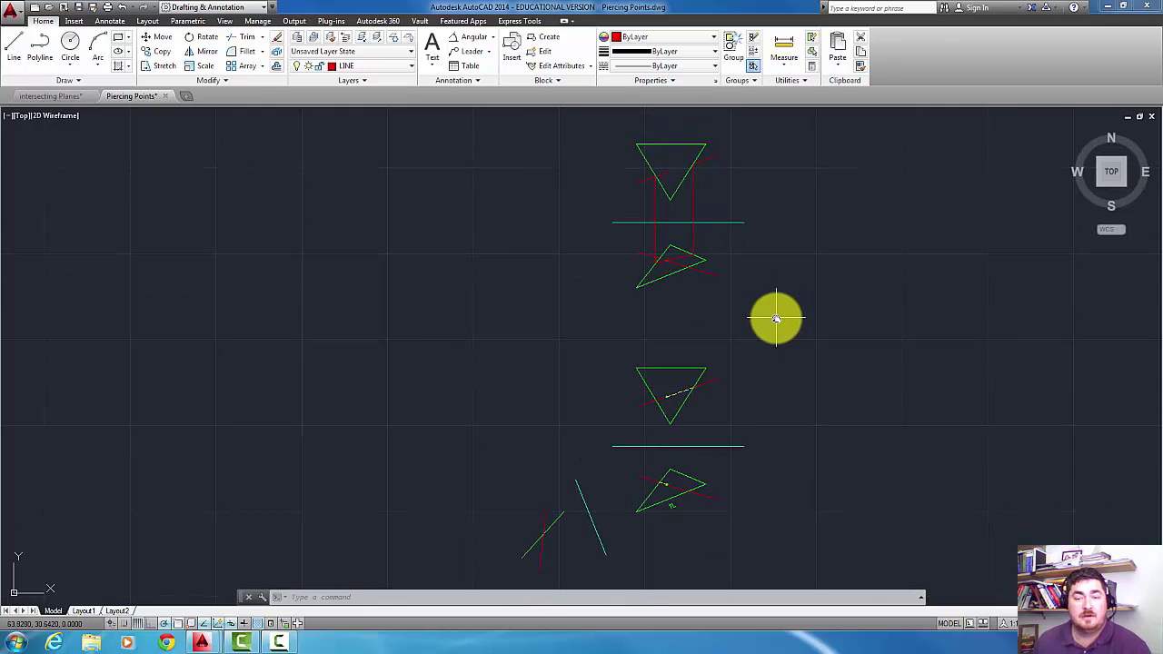